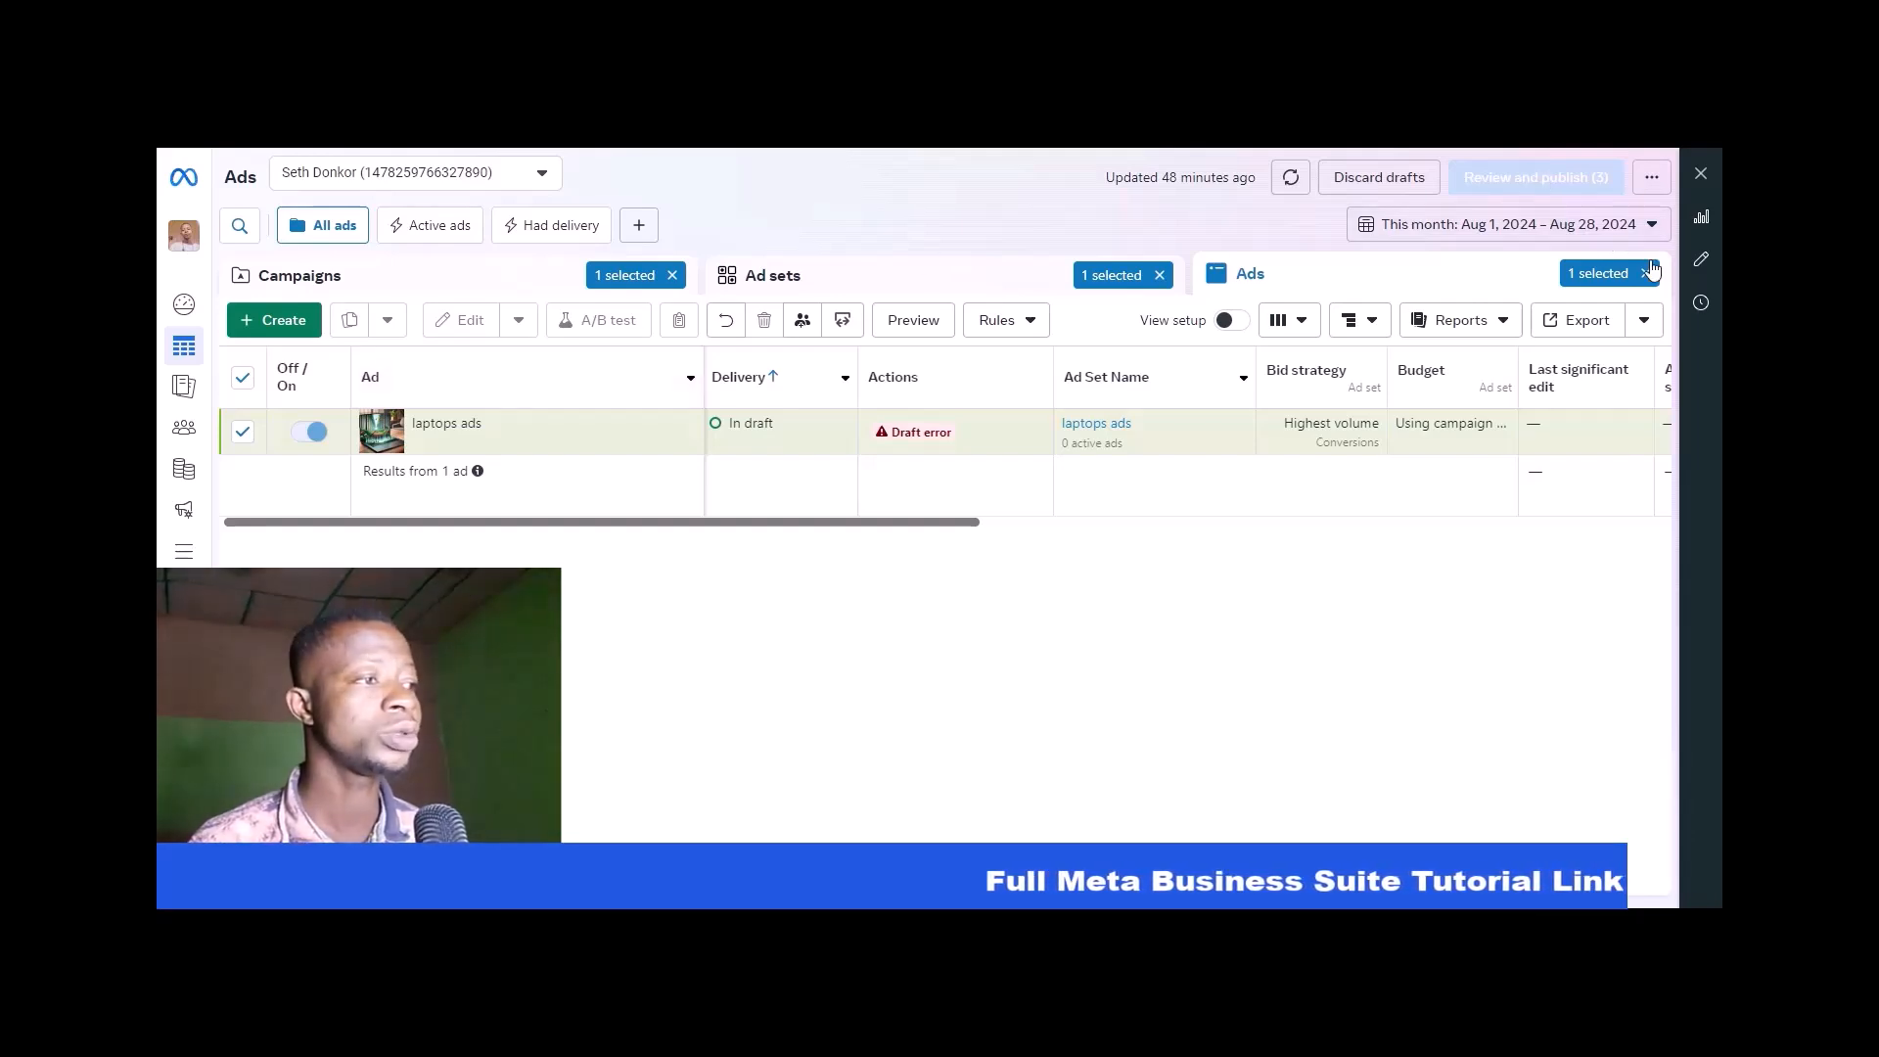
- Clear the selection of the laptops ad and the campaign it belongs to
{"action": "left_click", "coordinate": [1291, 614]}
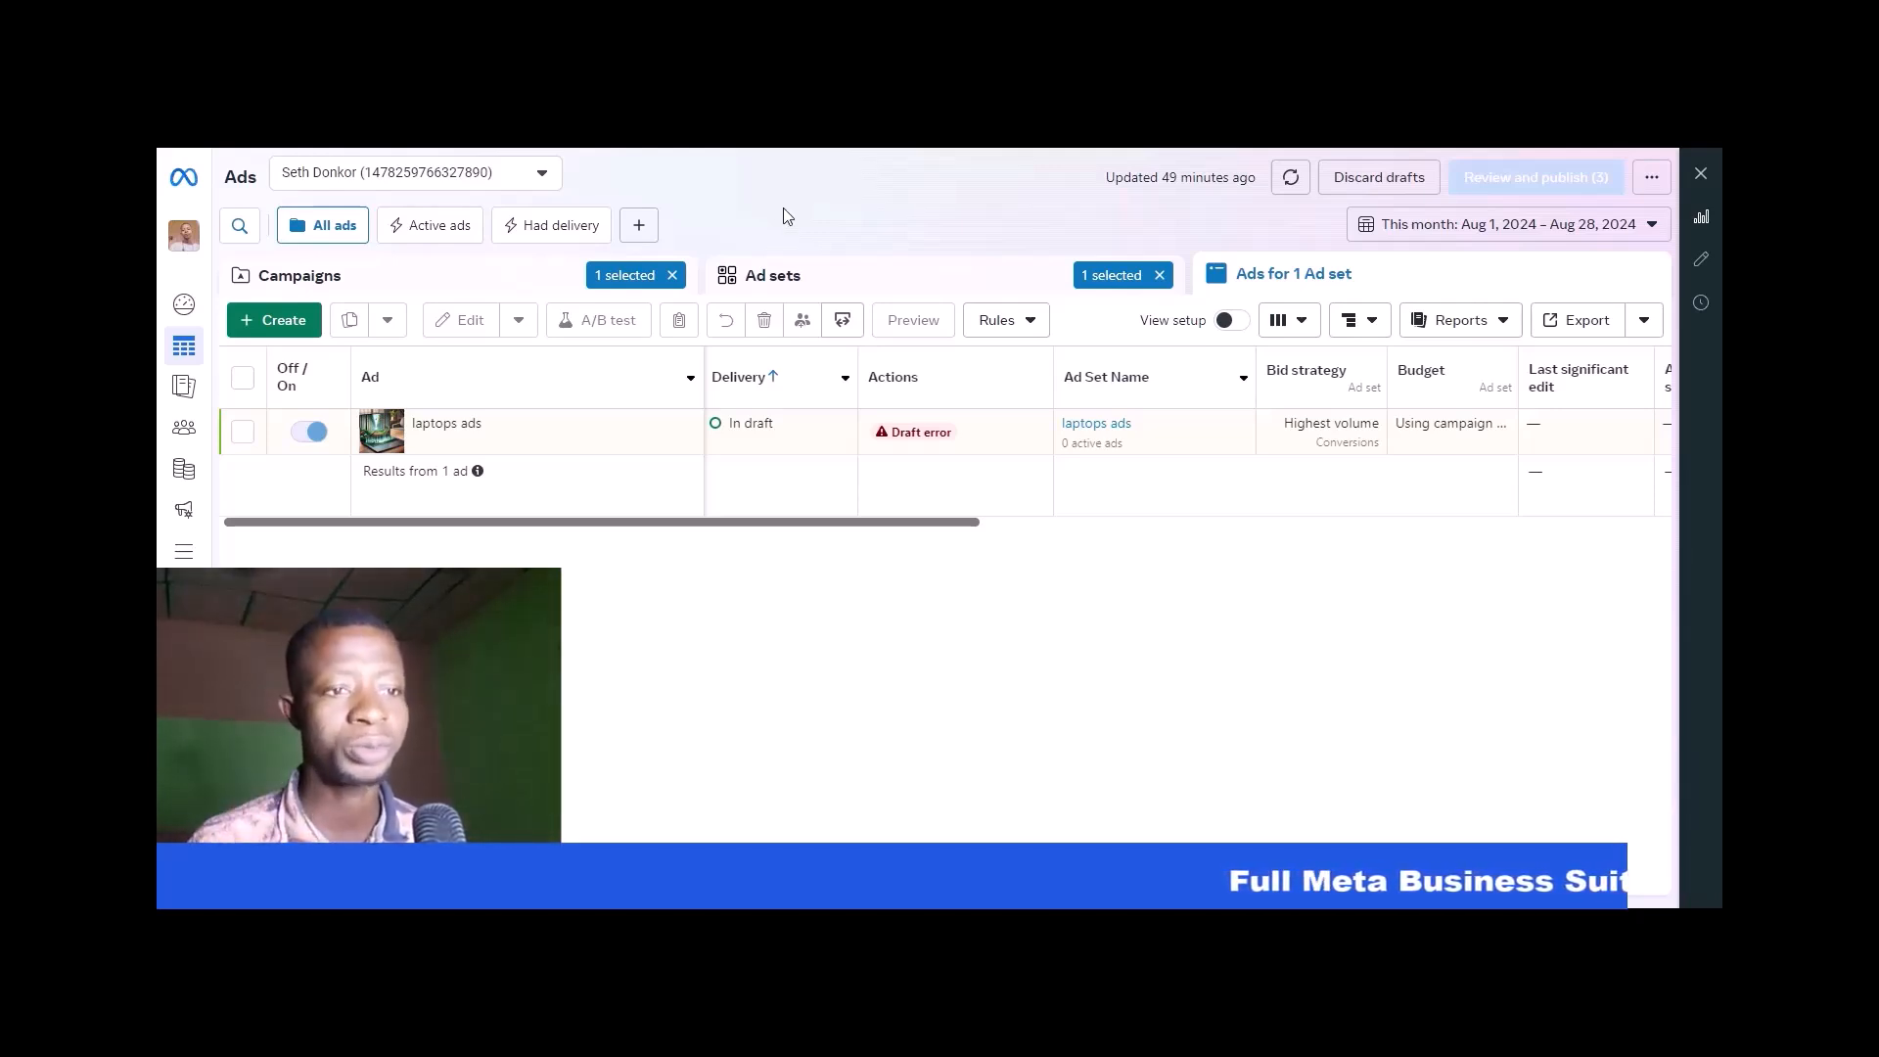
{"action": "left_click", "coordinate": [672, 276]}
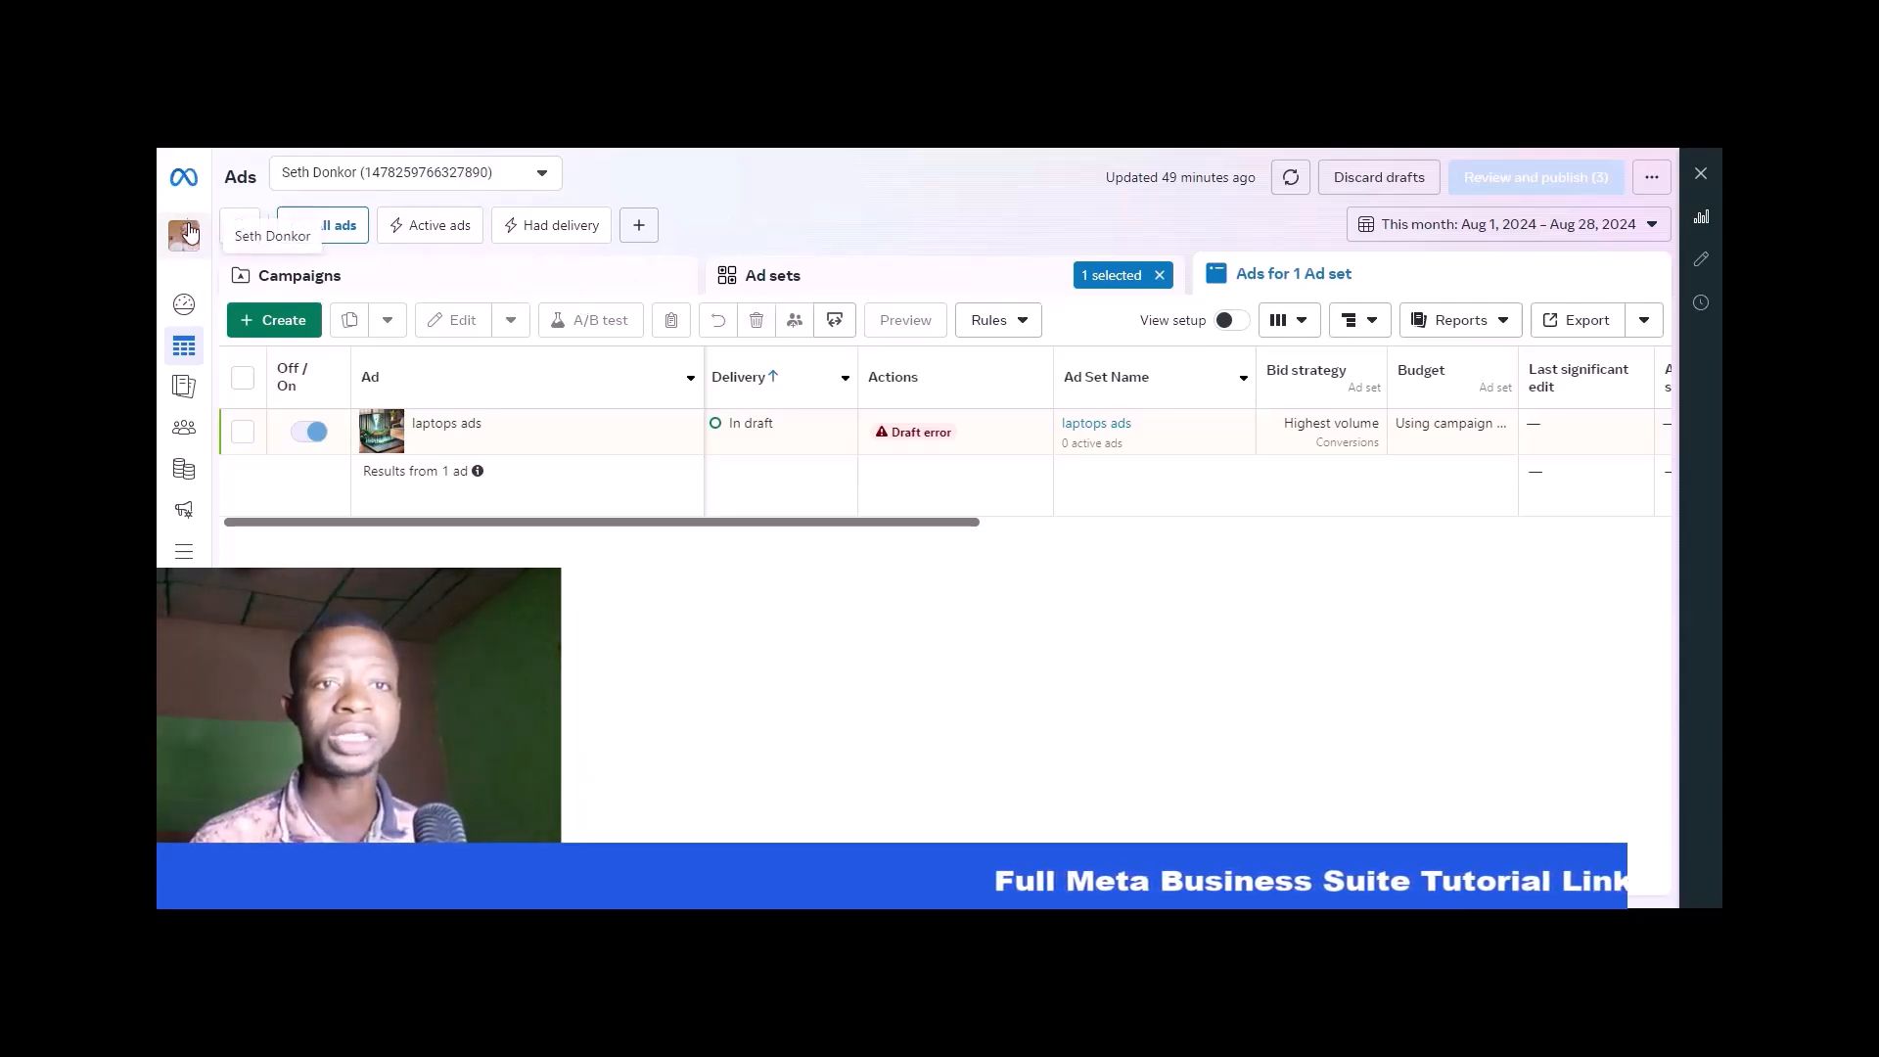
{"action": "mouse_move", "coordinate": [186, 390]}
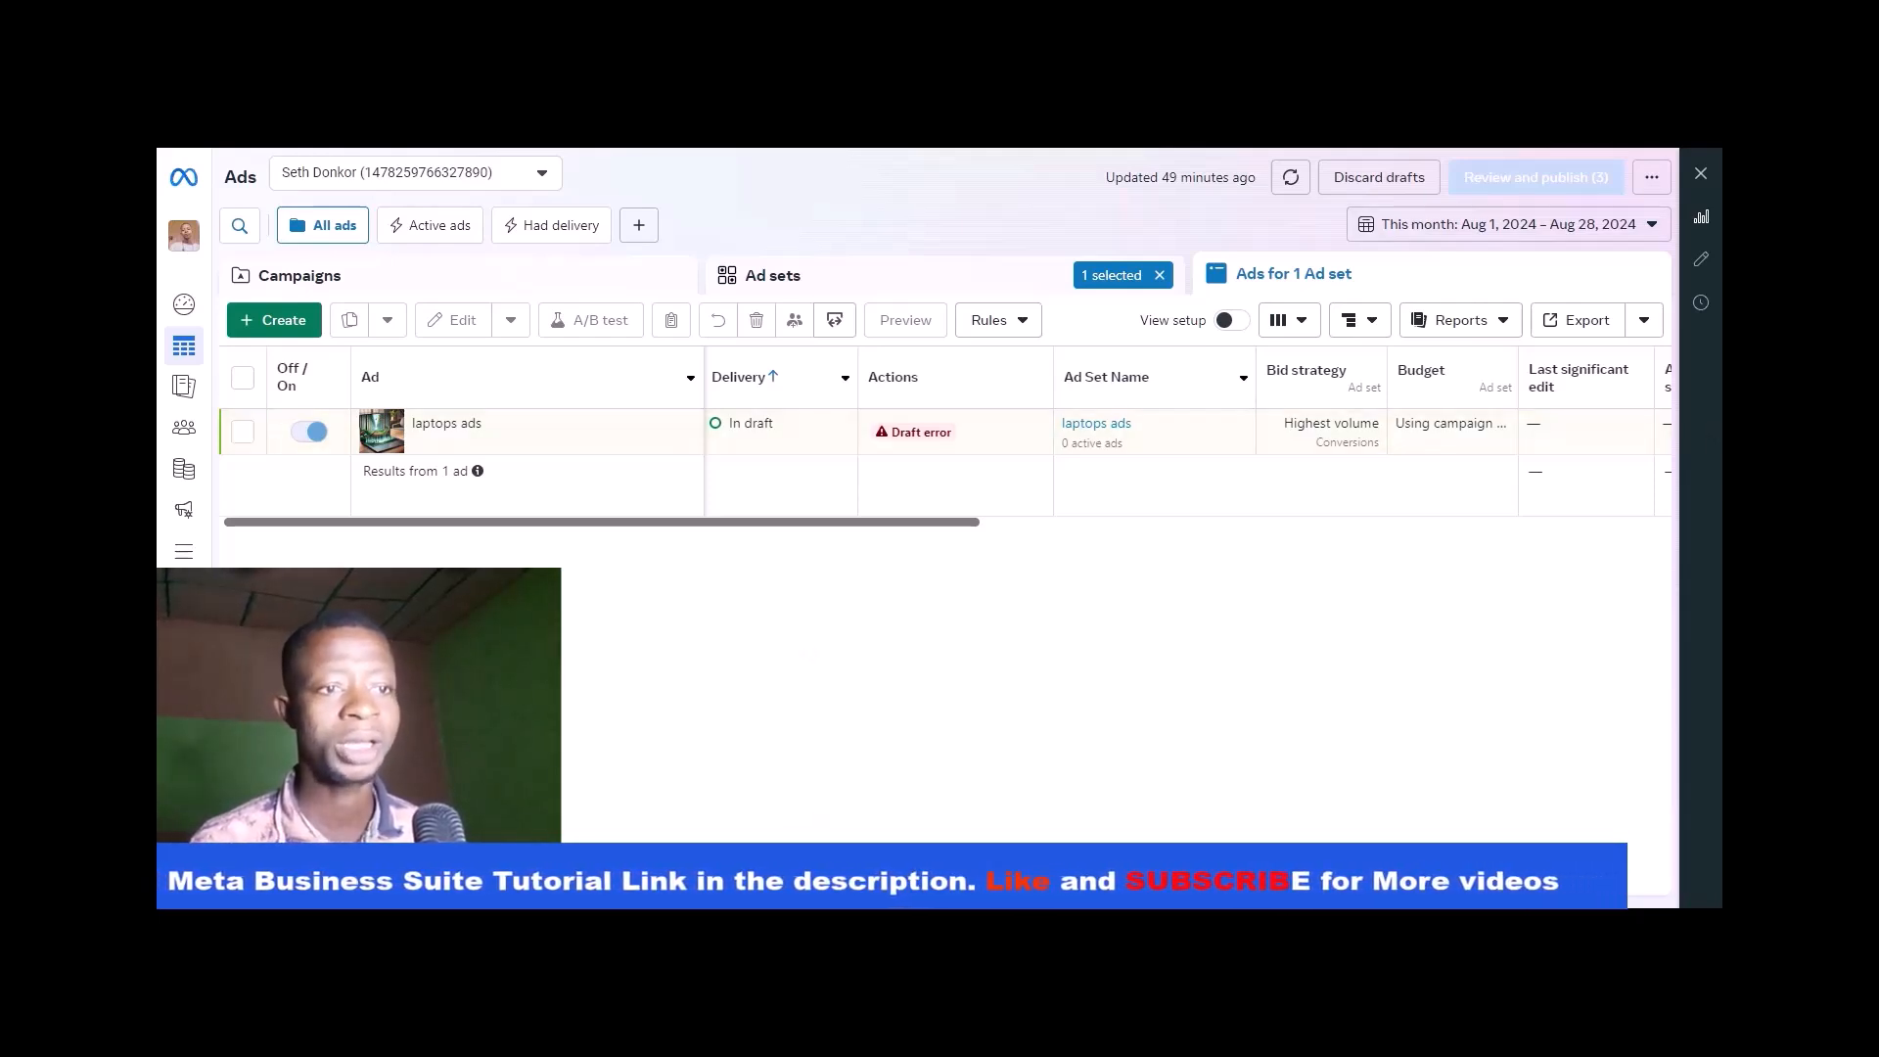
- Create a new Auction campaign with the Leads objective and the Manual leads campaign setup
{"action": "left_click", "coordinate": [304, 326]}
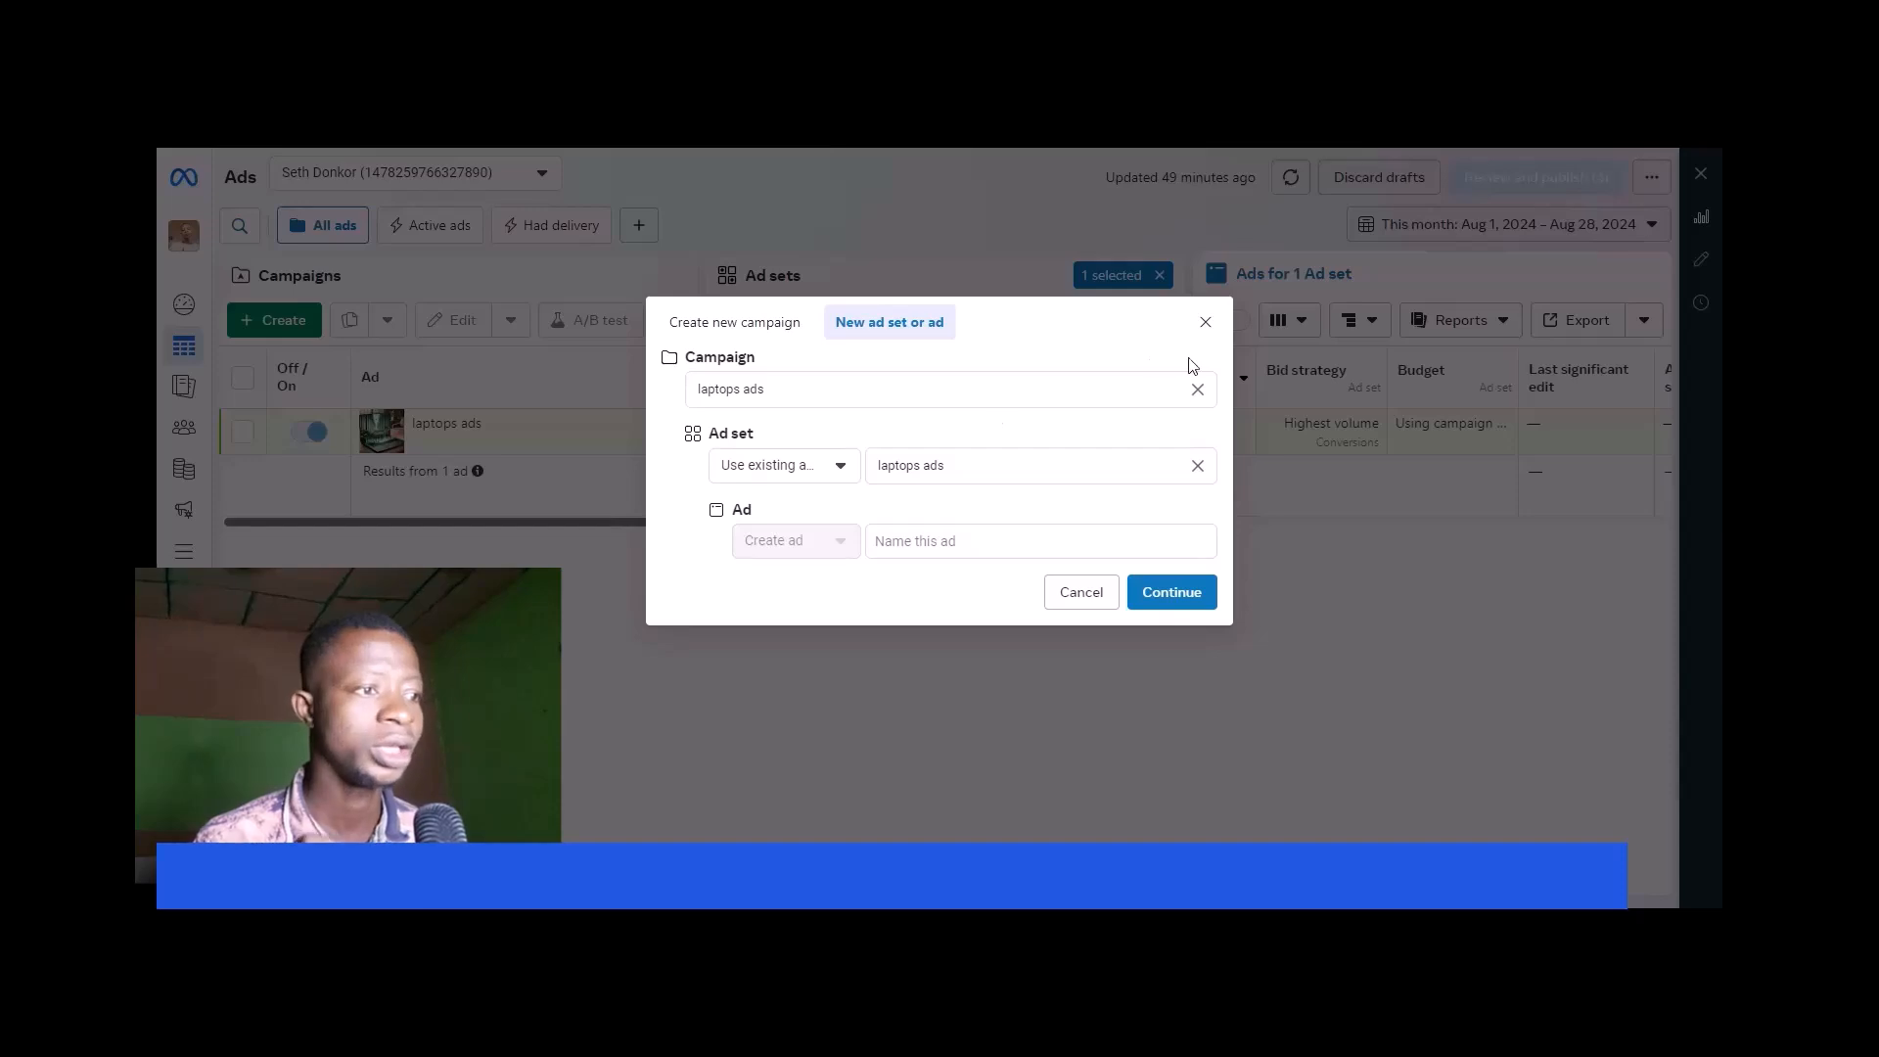
{"action": "left_click", "coordinate": [770, 329]}
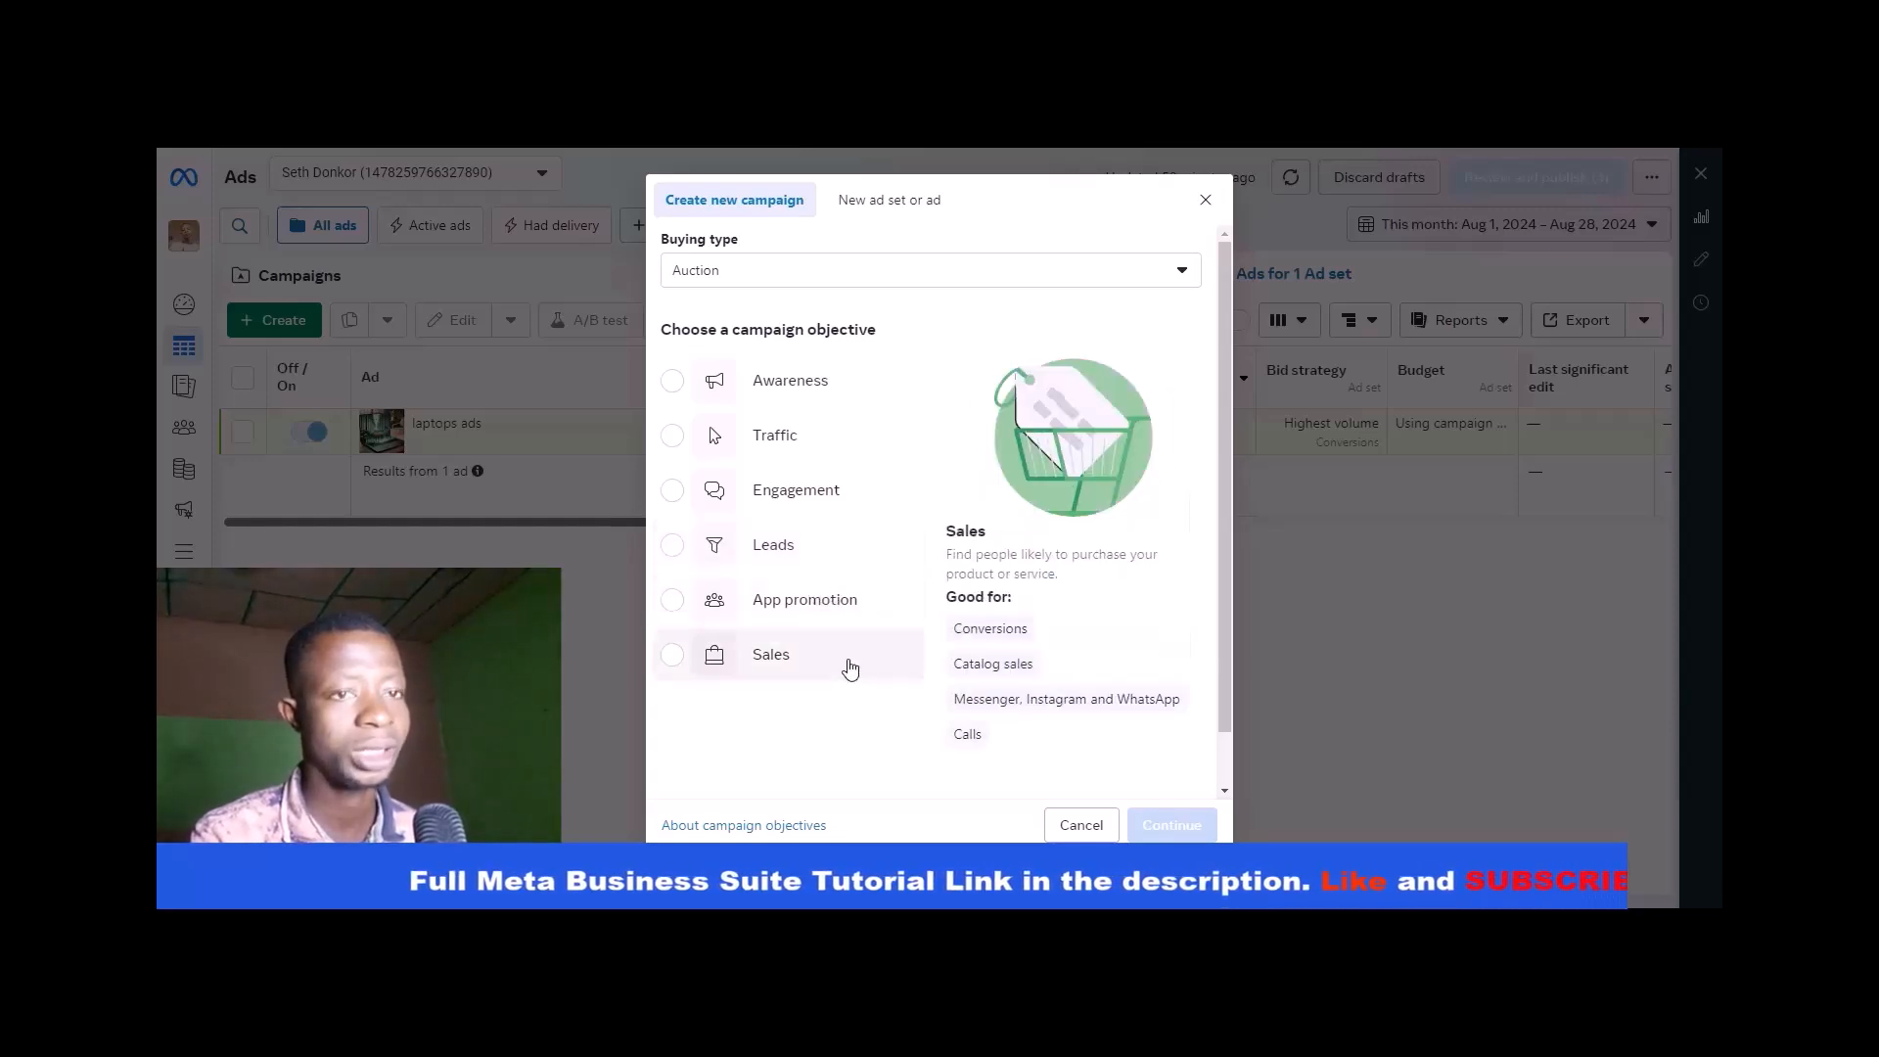
{"action": "left_click", "coordinate": [832, 565]}
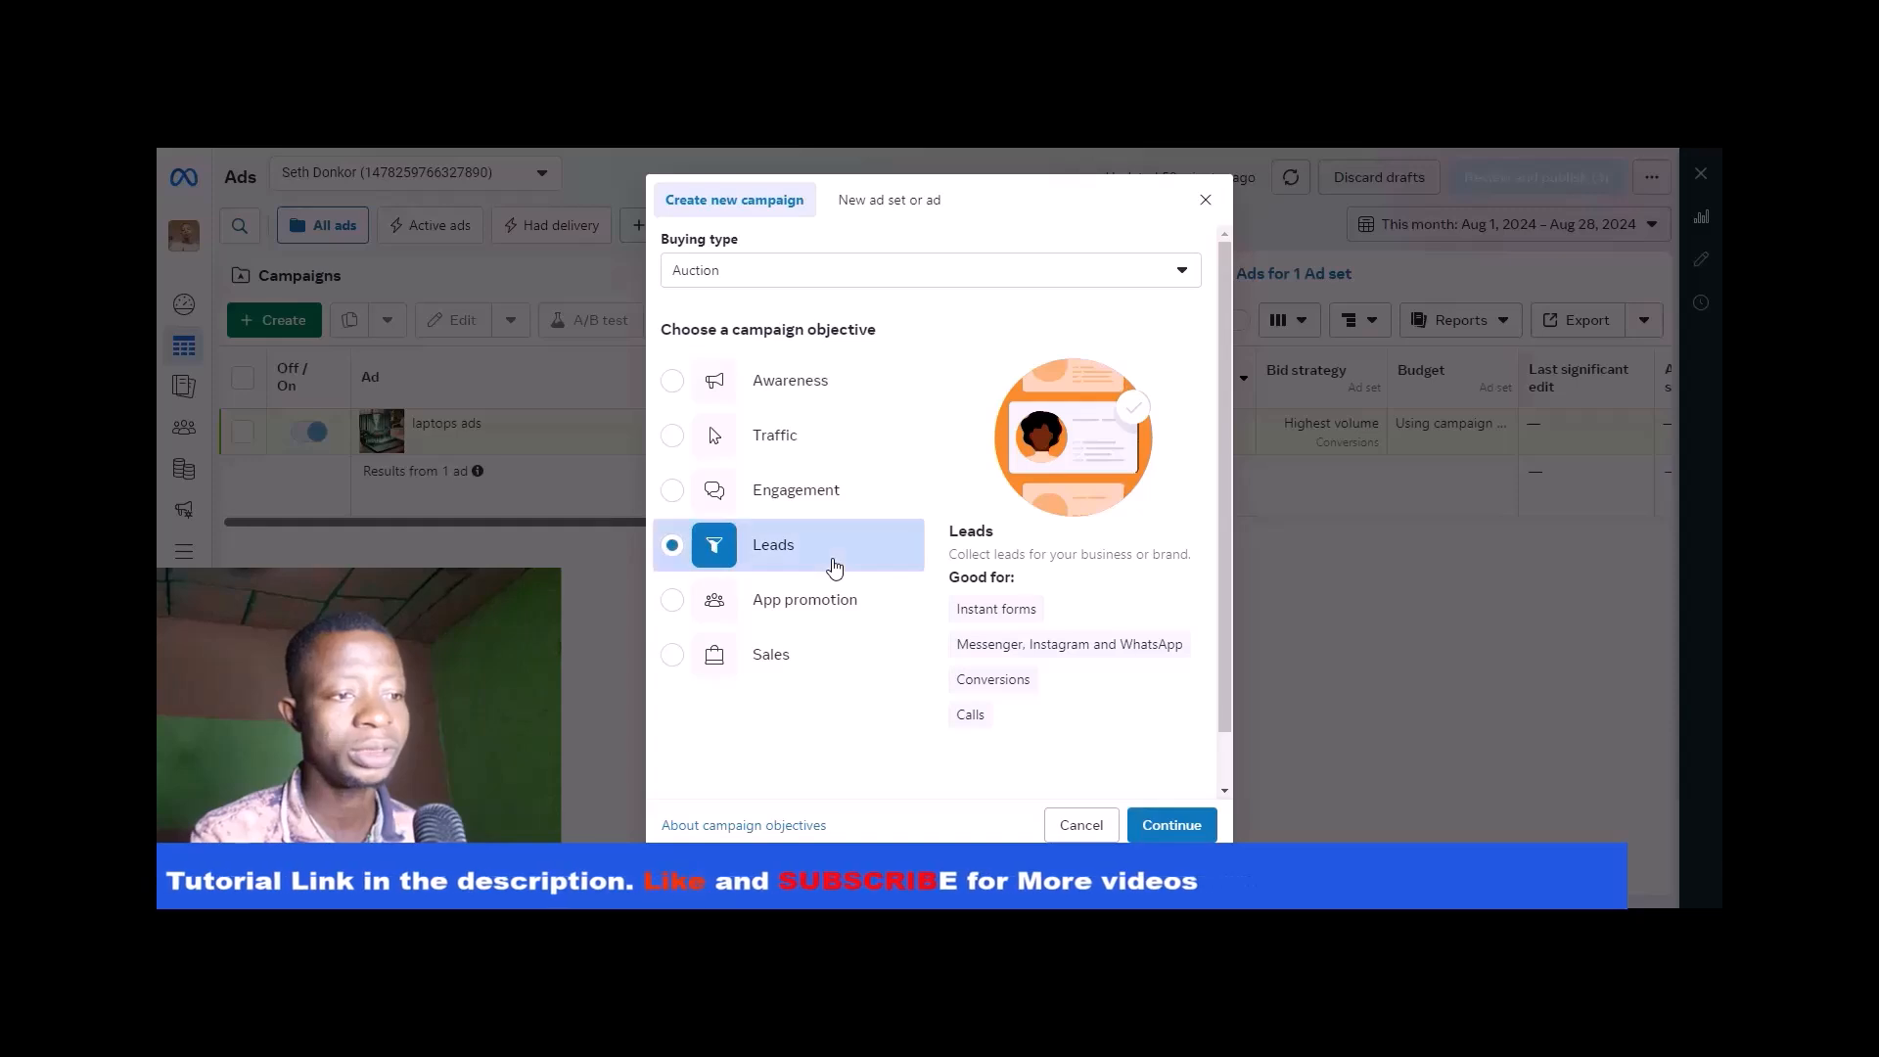
{"action": "left_click", "coordinate": [1189, 822]}
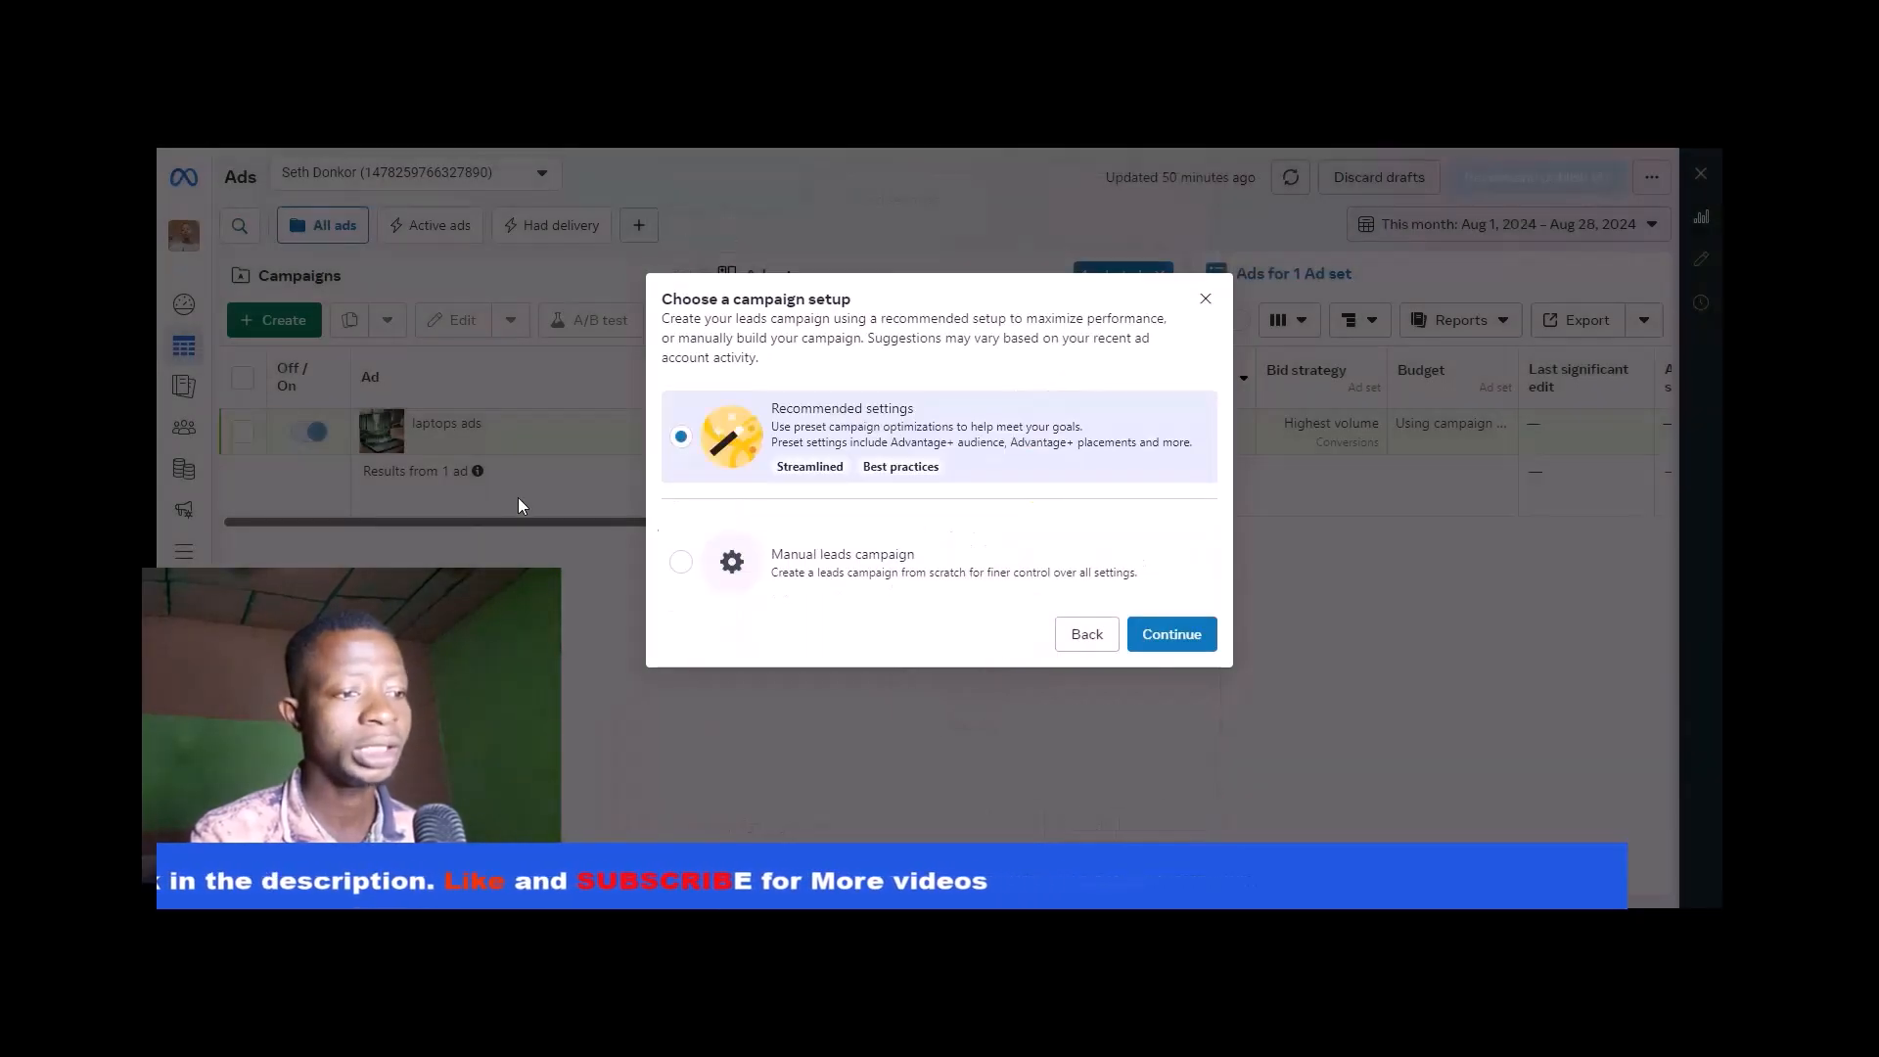
{"action": "left_click", "coordinate": [812, 564]}
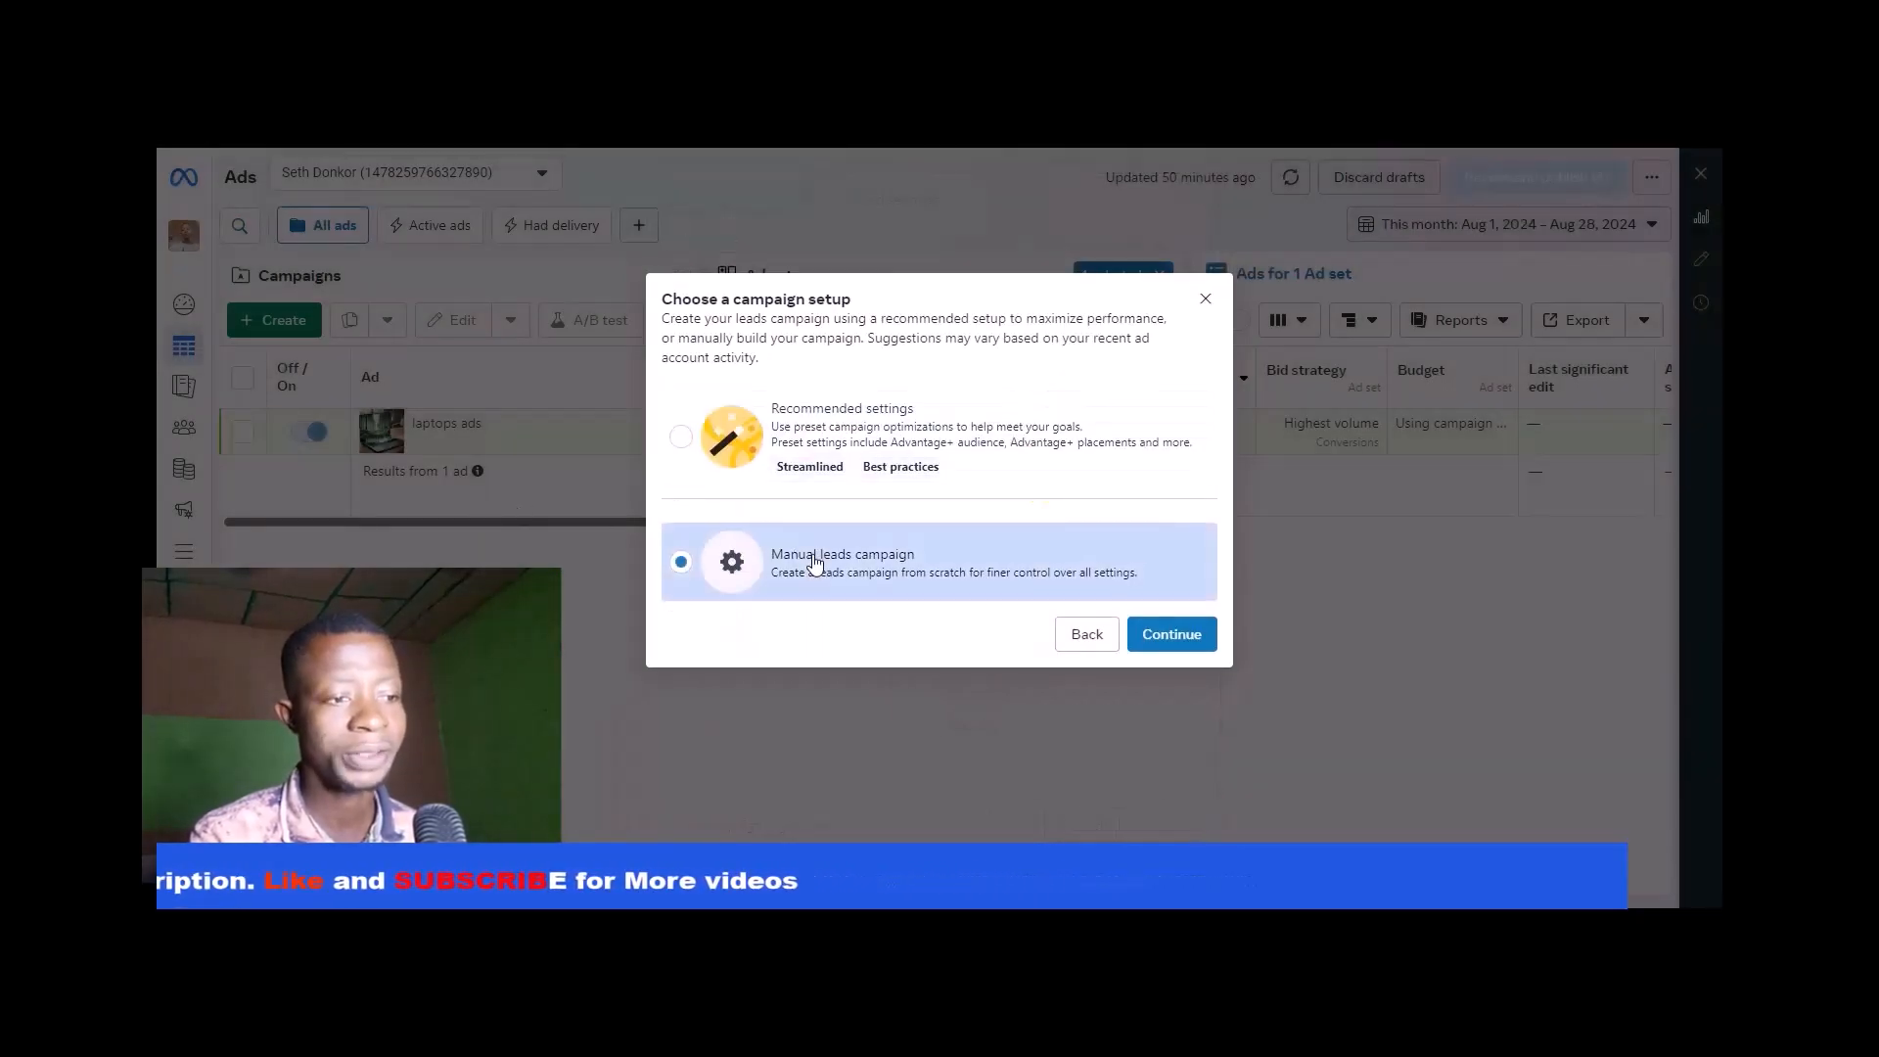
{"action": "left_click", "coordinate": [1171, 636]}
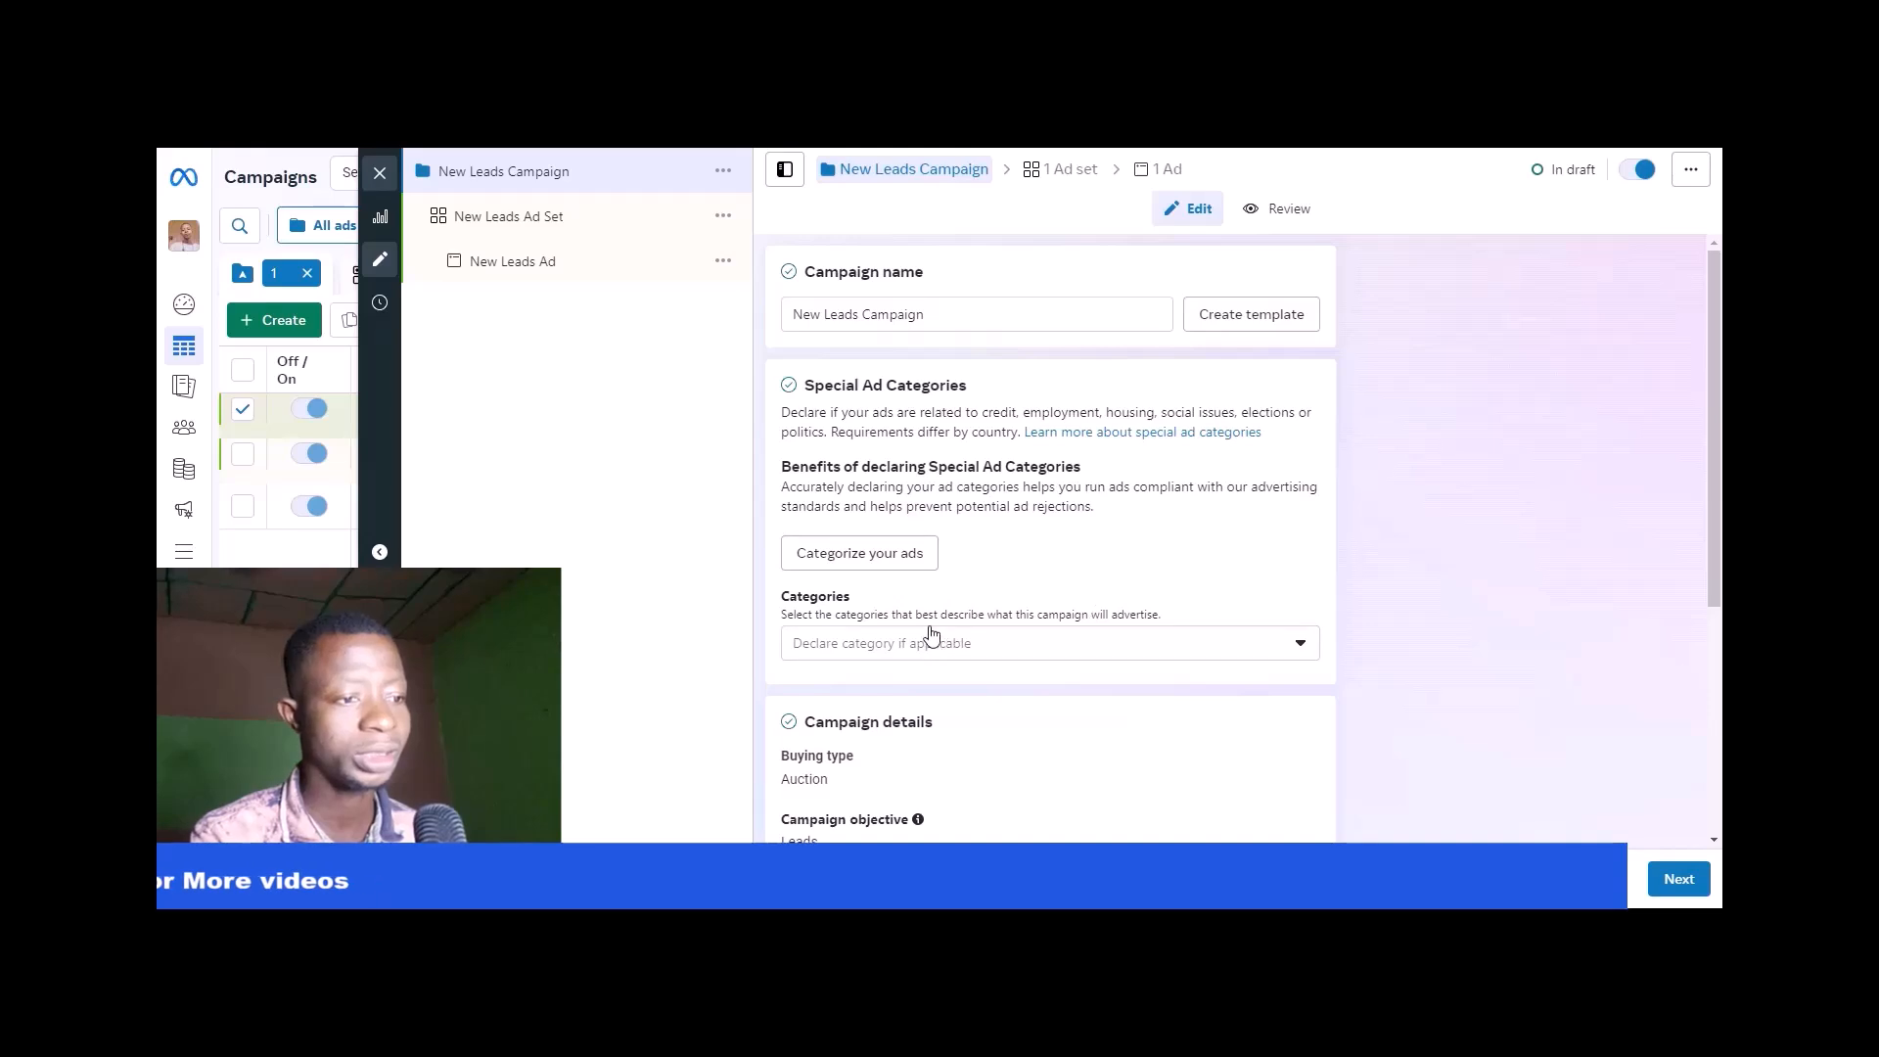
- Expand the additional campaign details options and open the New Leads Ad Set settings
{"action": "scroll", "coordinate": [915, 641], "scroll_direction": "down", "scroll_amount": 4}
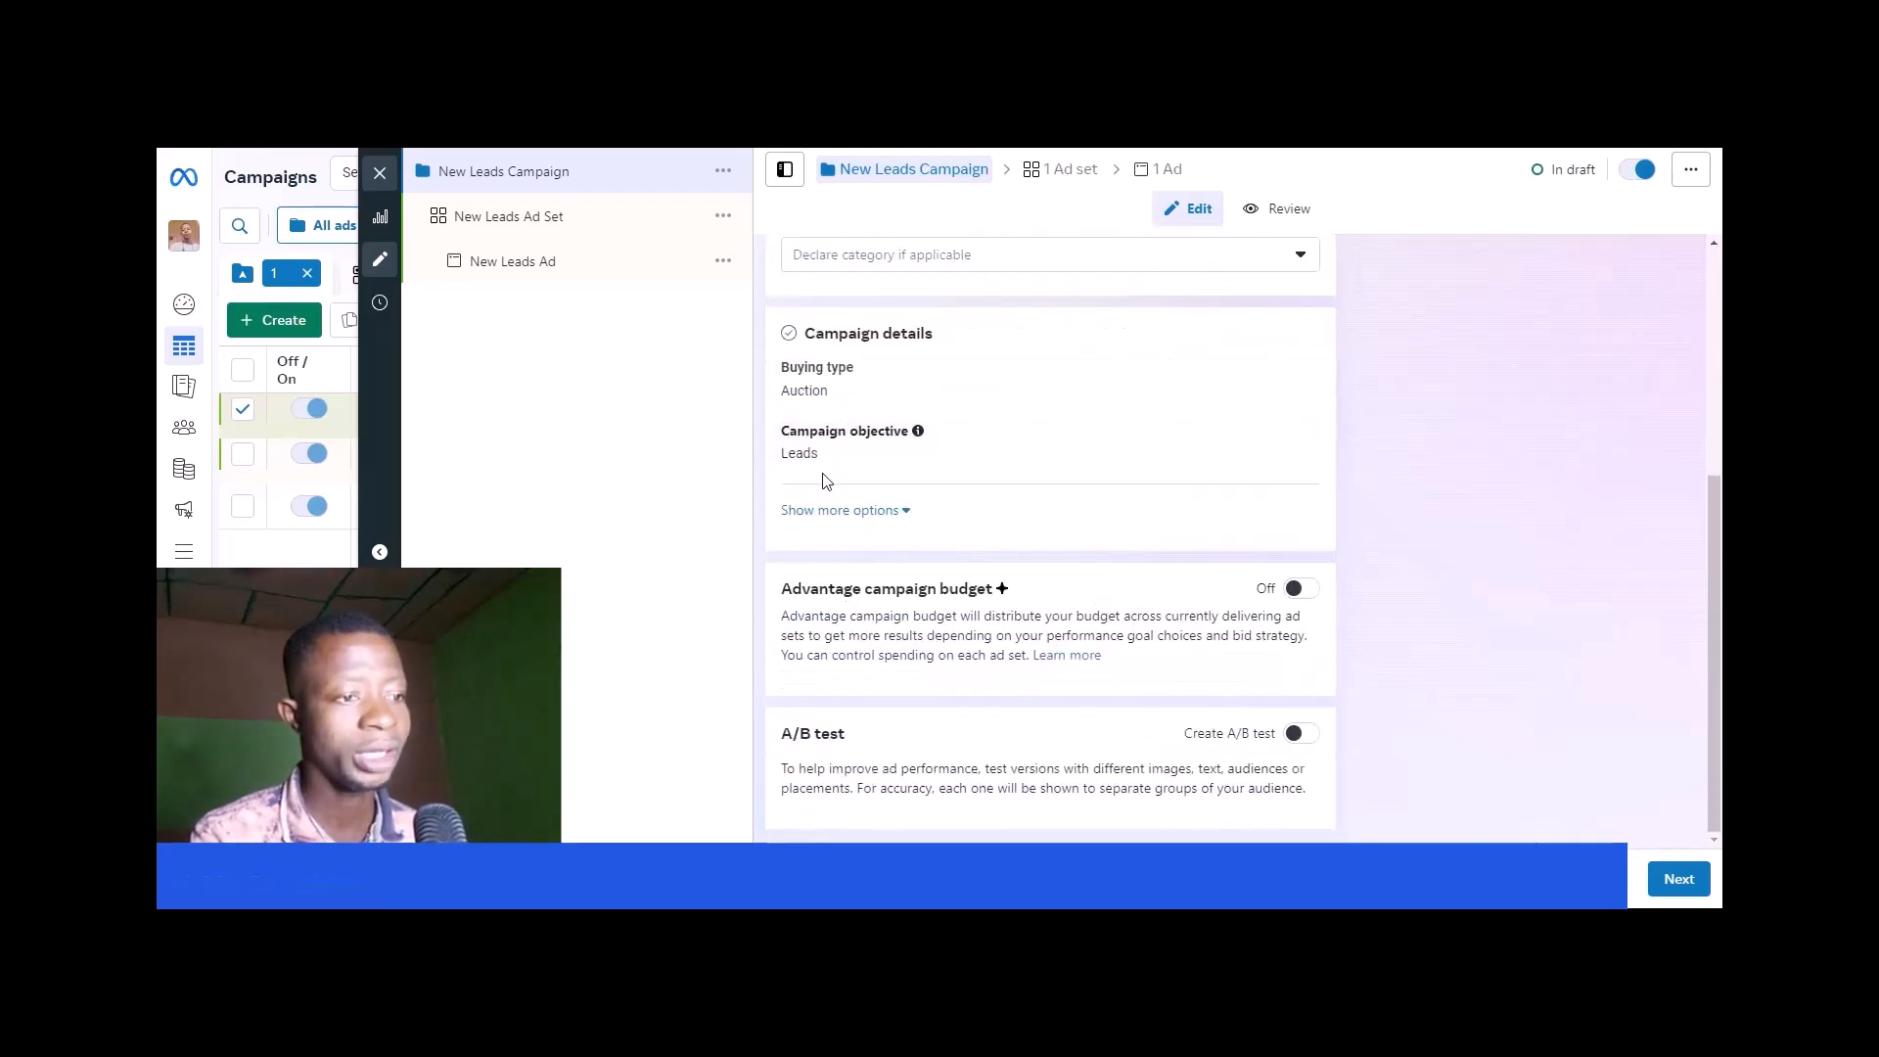
{"action": "left_click", "coordinate": [906, 510]}
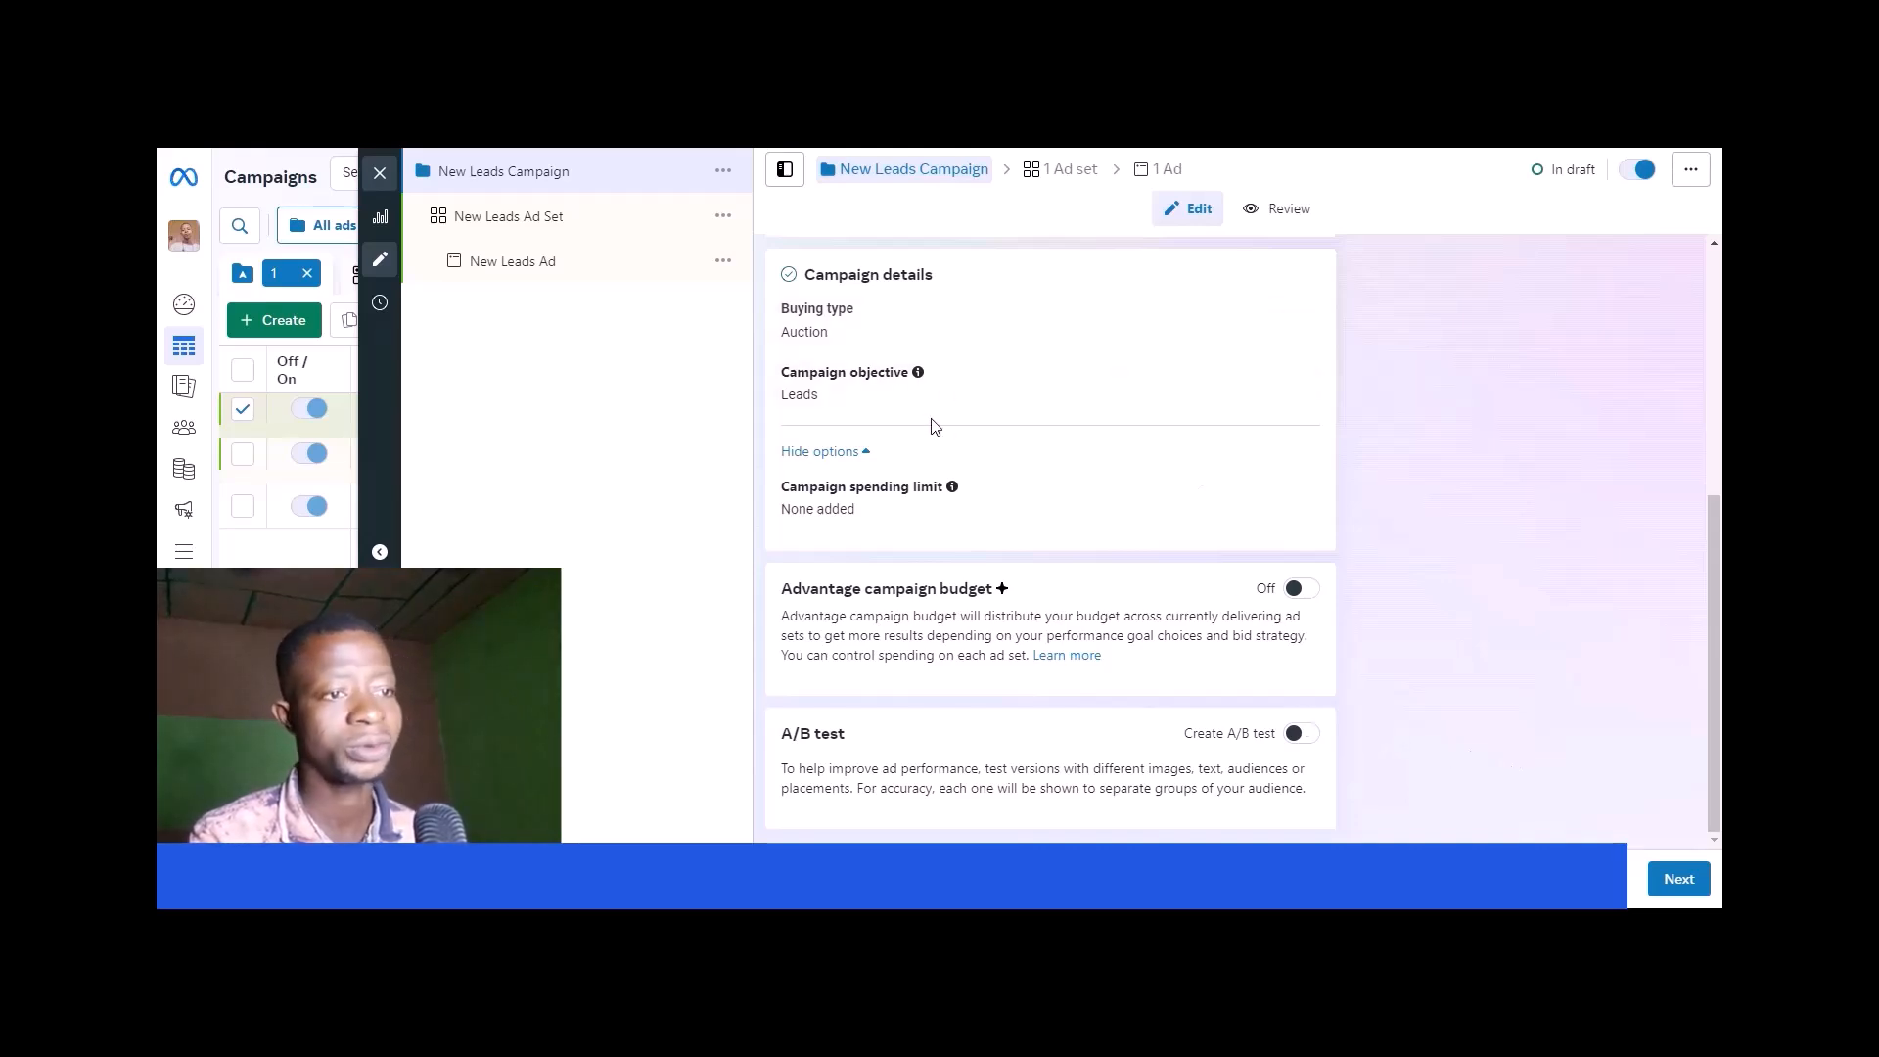
{"action": "left_click", "coordinate": [565, 220]}
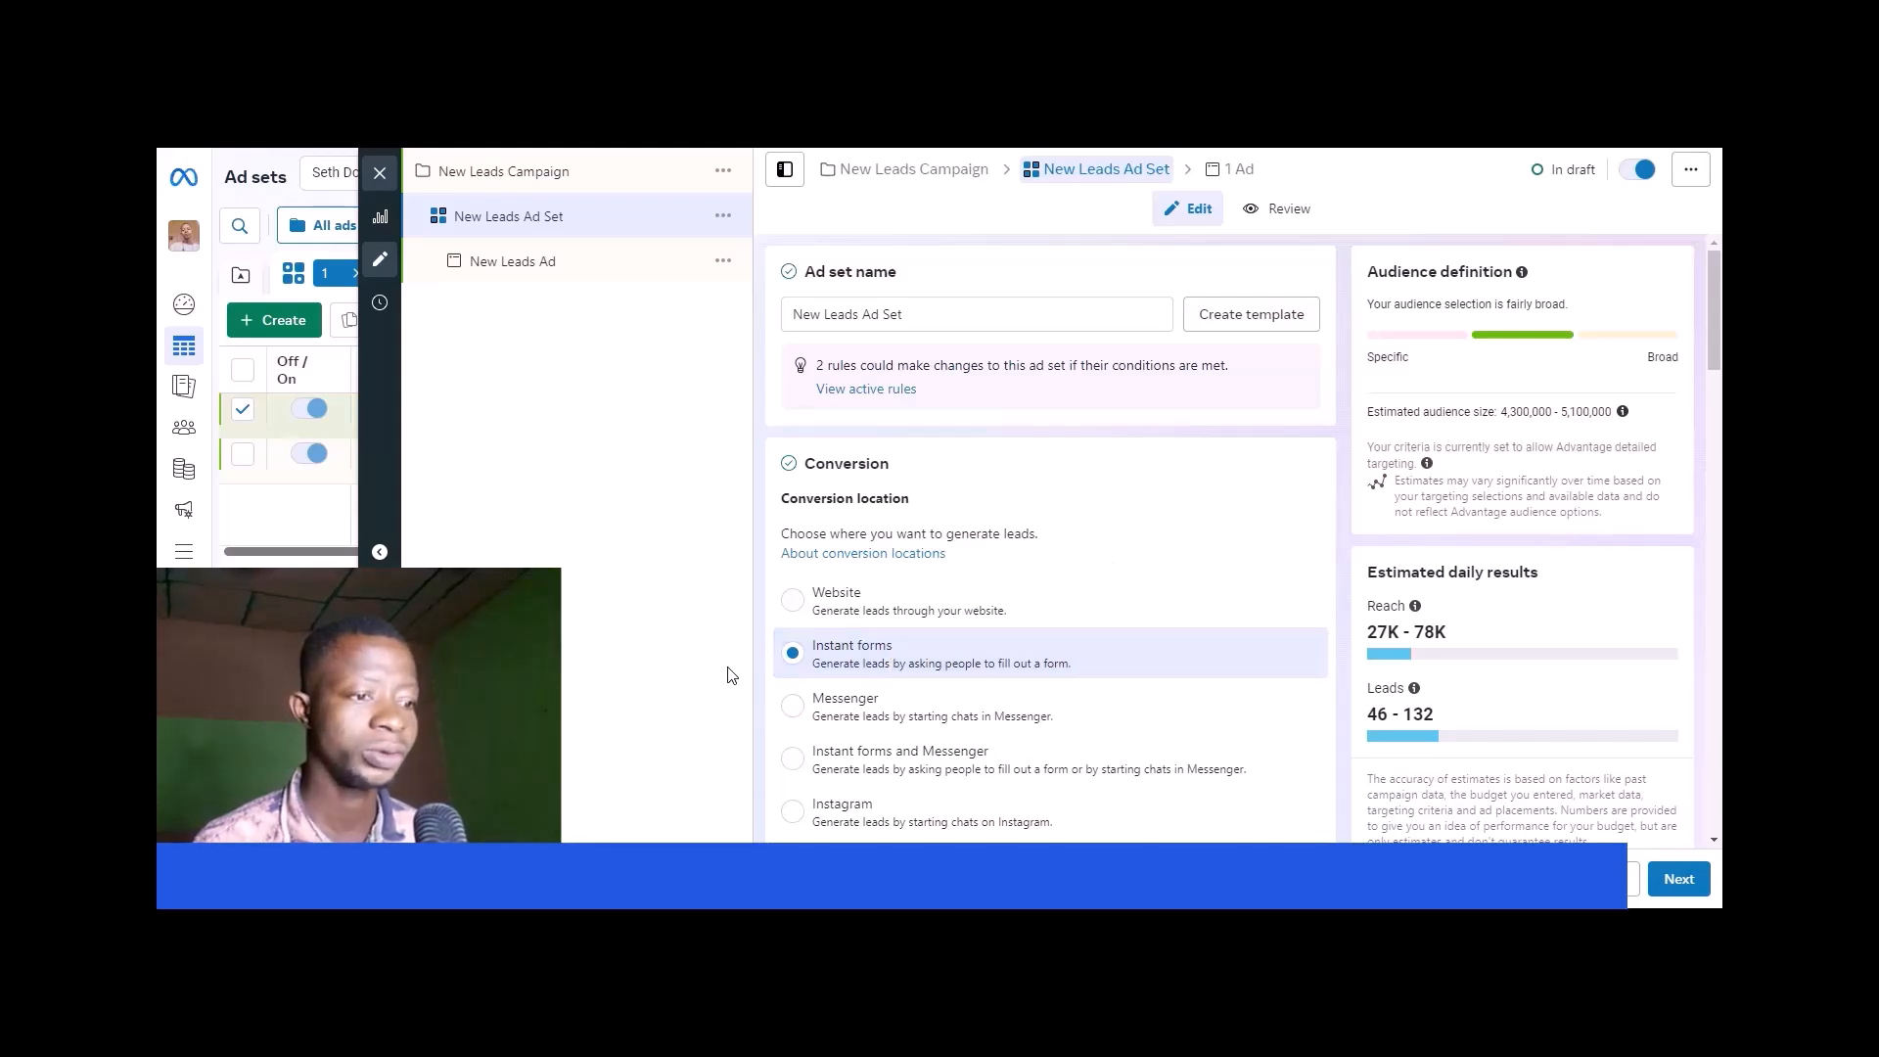
- Review the ad set's conversion location, available Facebook Pages, performance goal, and budget and schedule settings
{"action": "scroll", "coordinate": [1019, 657], "scroll_direction": "down", "scroll_amount": 5}
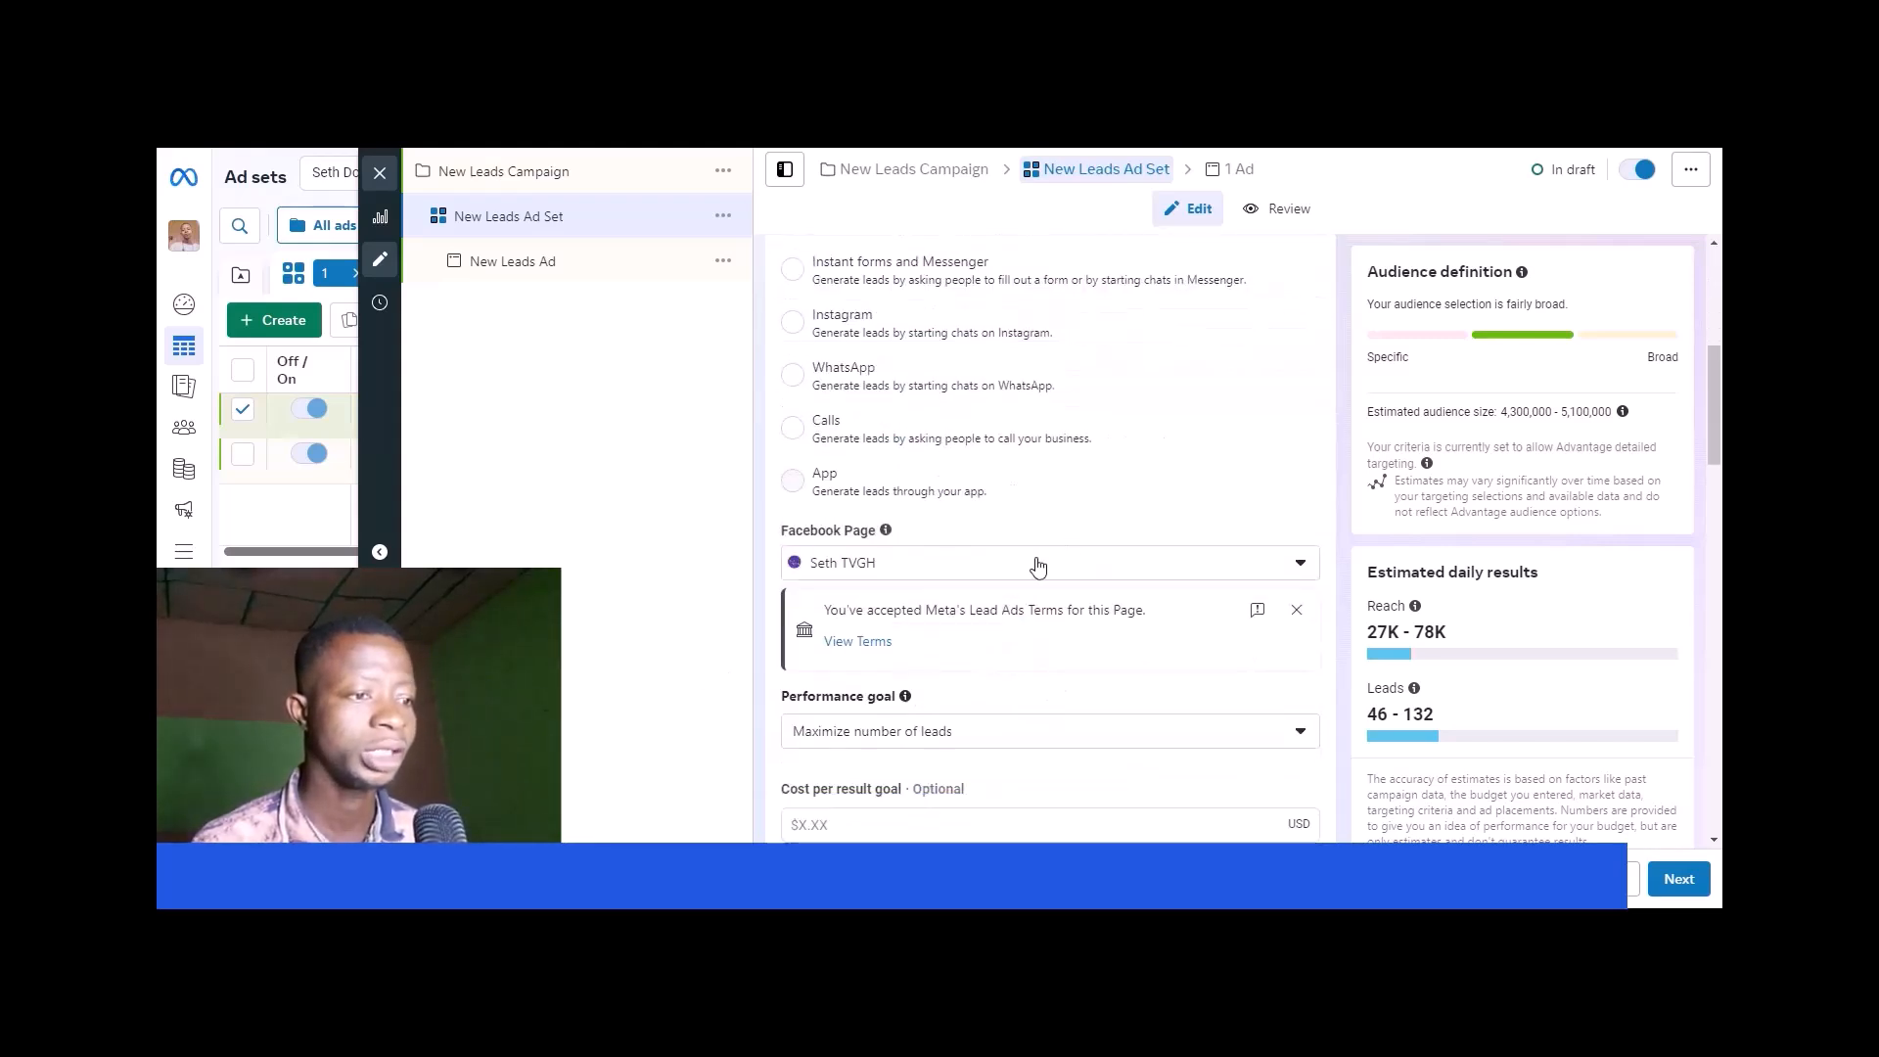
{"action": "left_click", "coordinate": [1033, 572]}
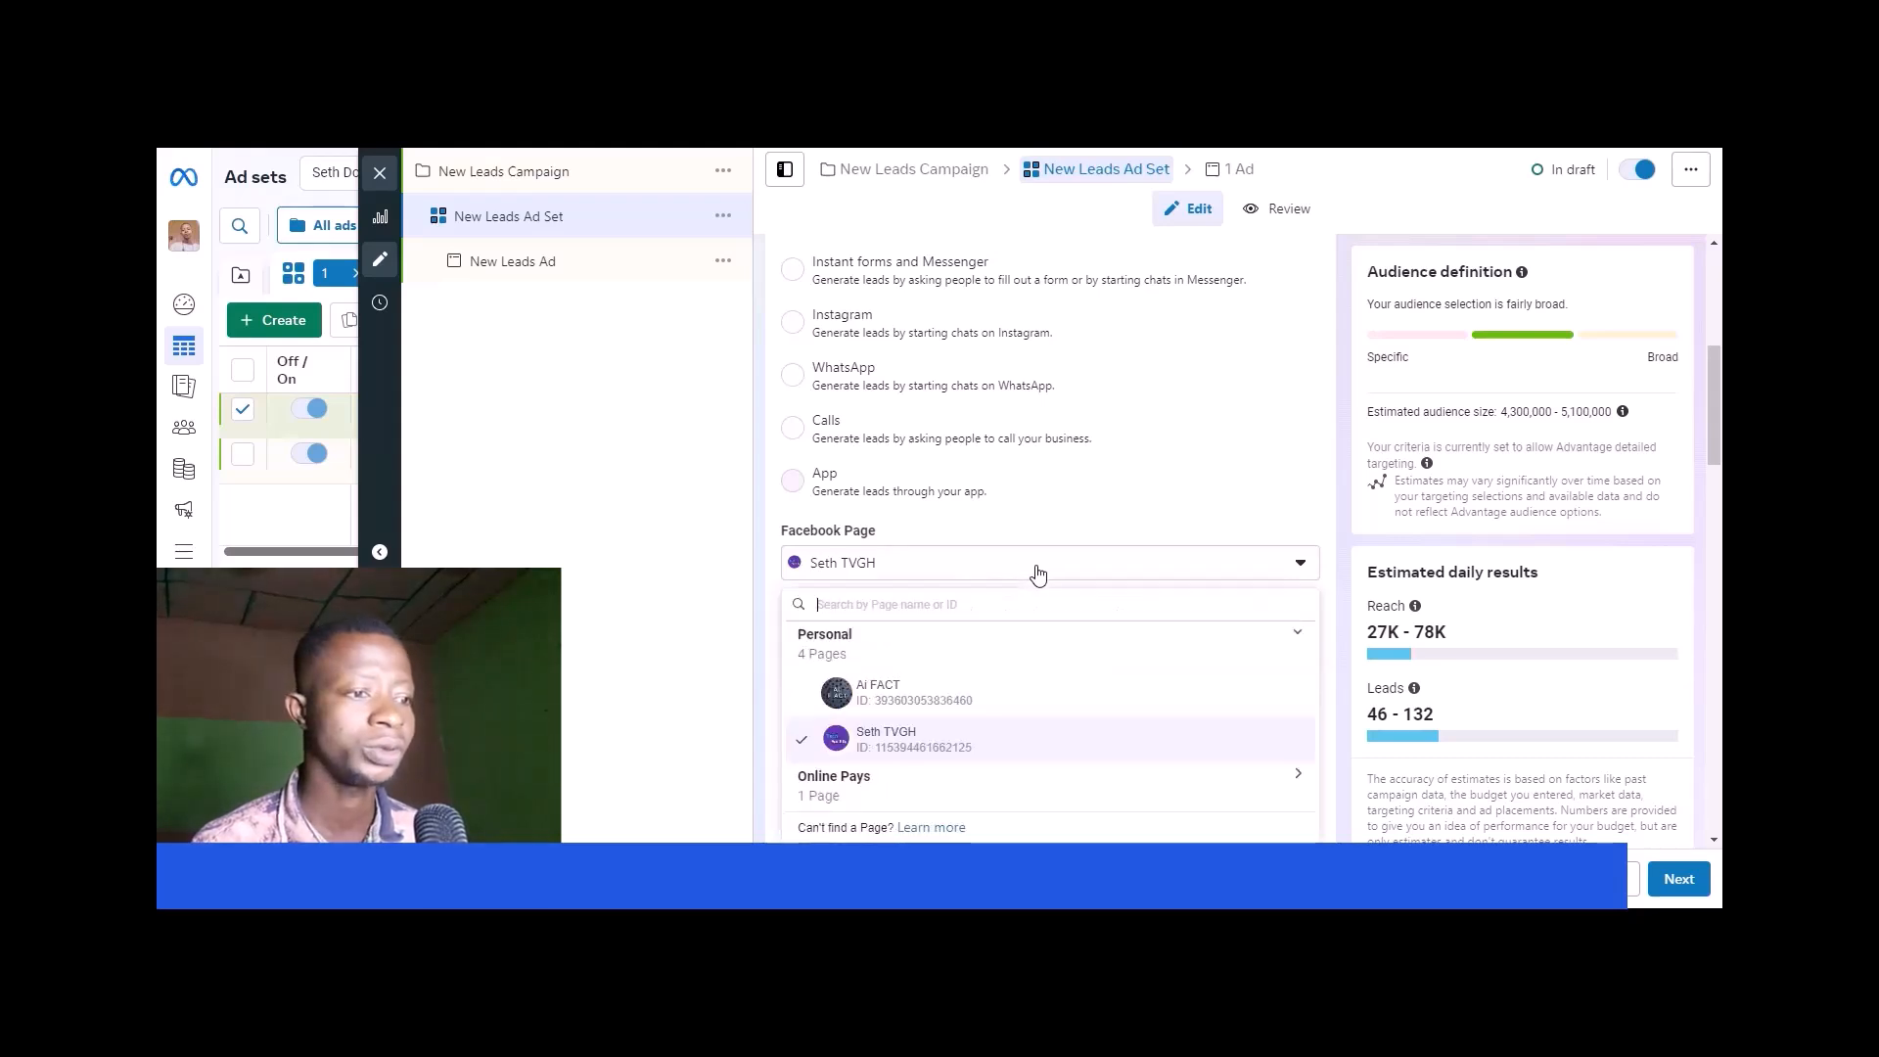
{"action": "scroll", "coordinate": [1074, 566], "scroll_direction": "down", "scroll_amount": 4}
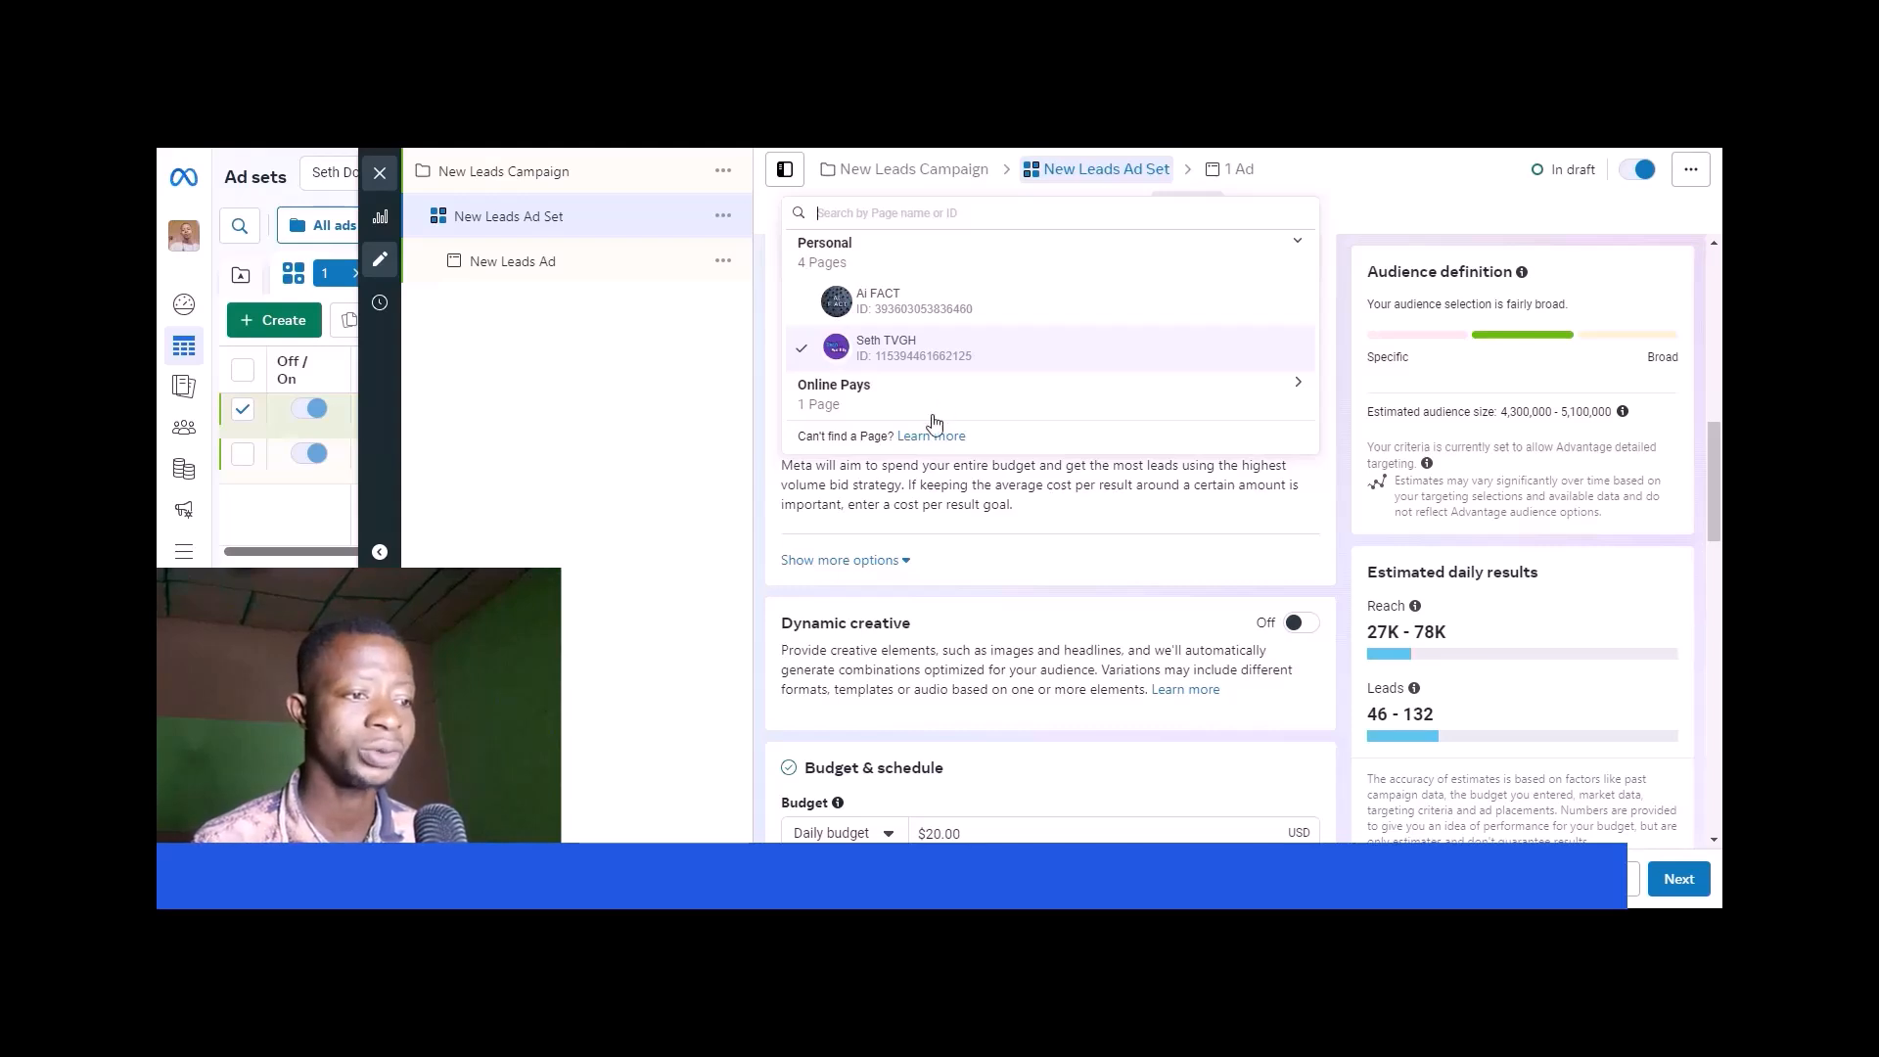
{"action": "scroll", "coordinate": [870, 469], "scroll_direction": "up", "scroll_amount": 4}
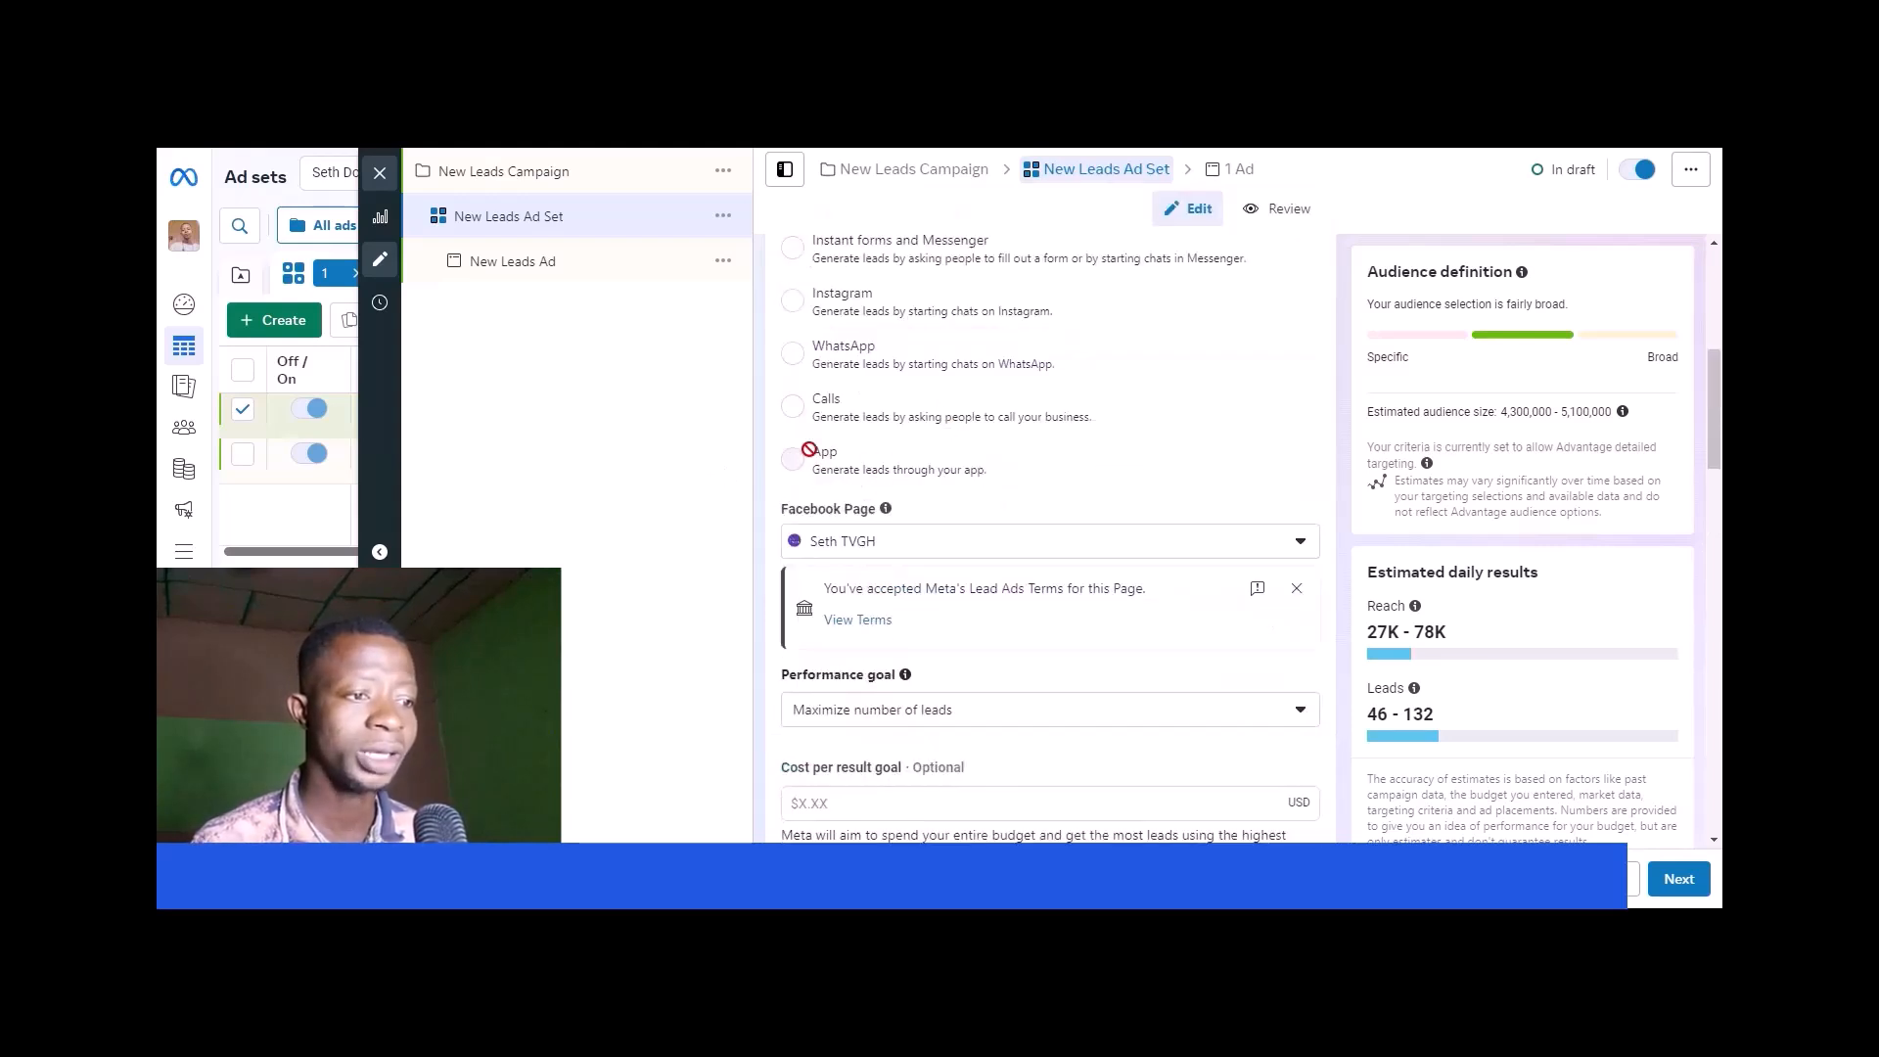
{"action": "scroll", "coordinate": [974, 455], "scroll_direction": "down", "scroll_amount": 1}
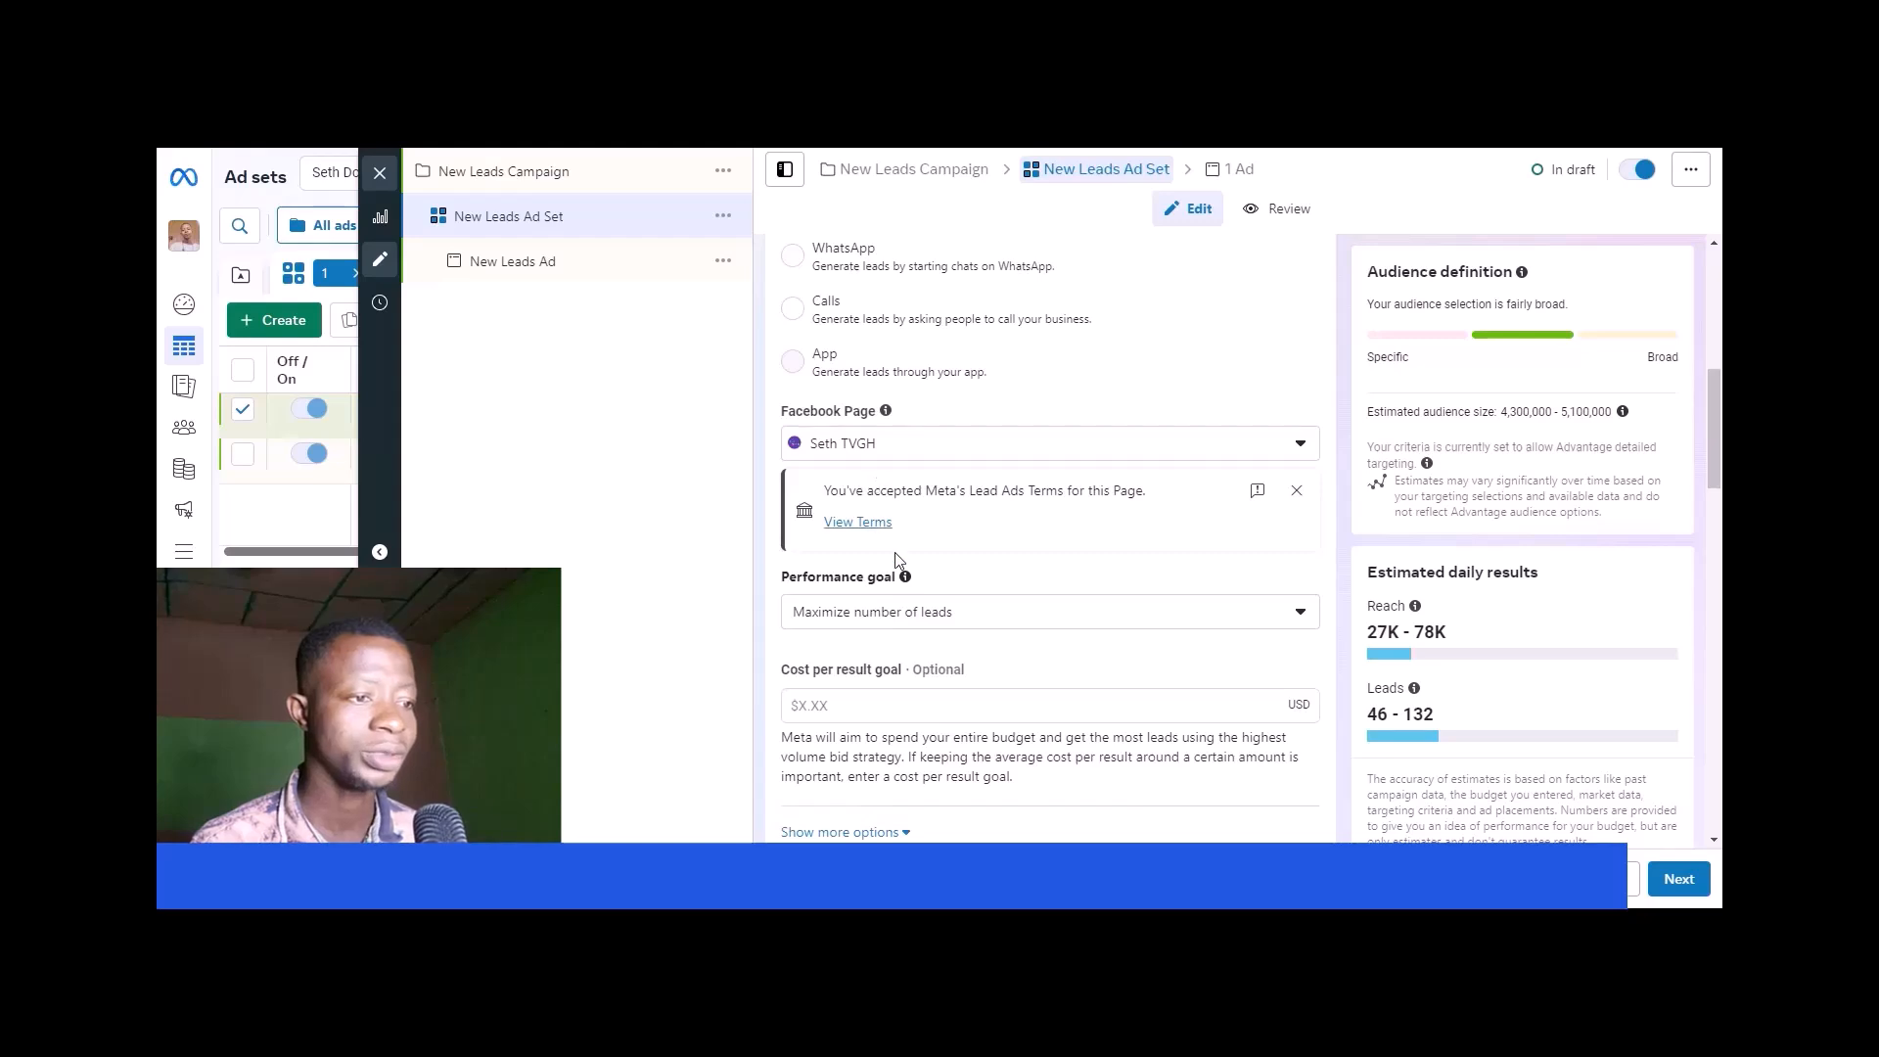
{"action": "scroll", "coordinate": [893, 551], "scroll_direction": "down", "scroll_amount": 2}
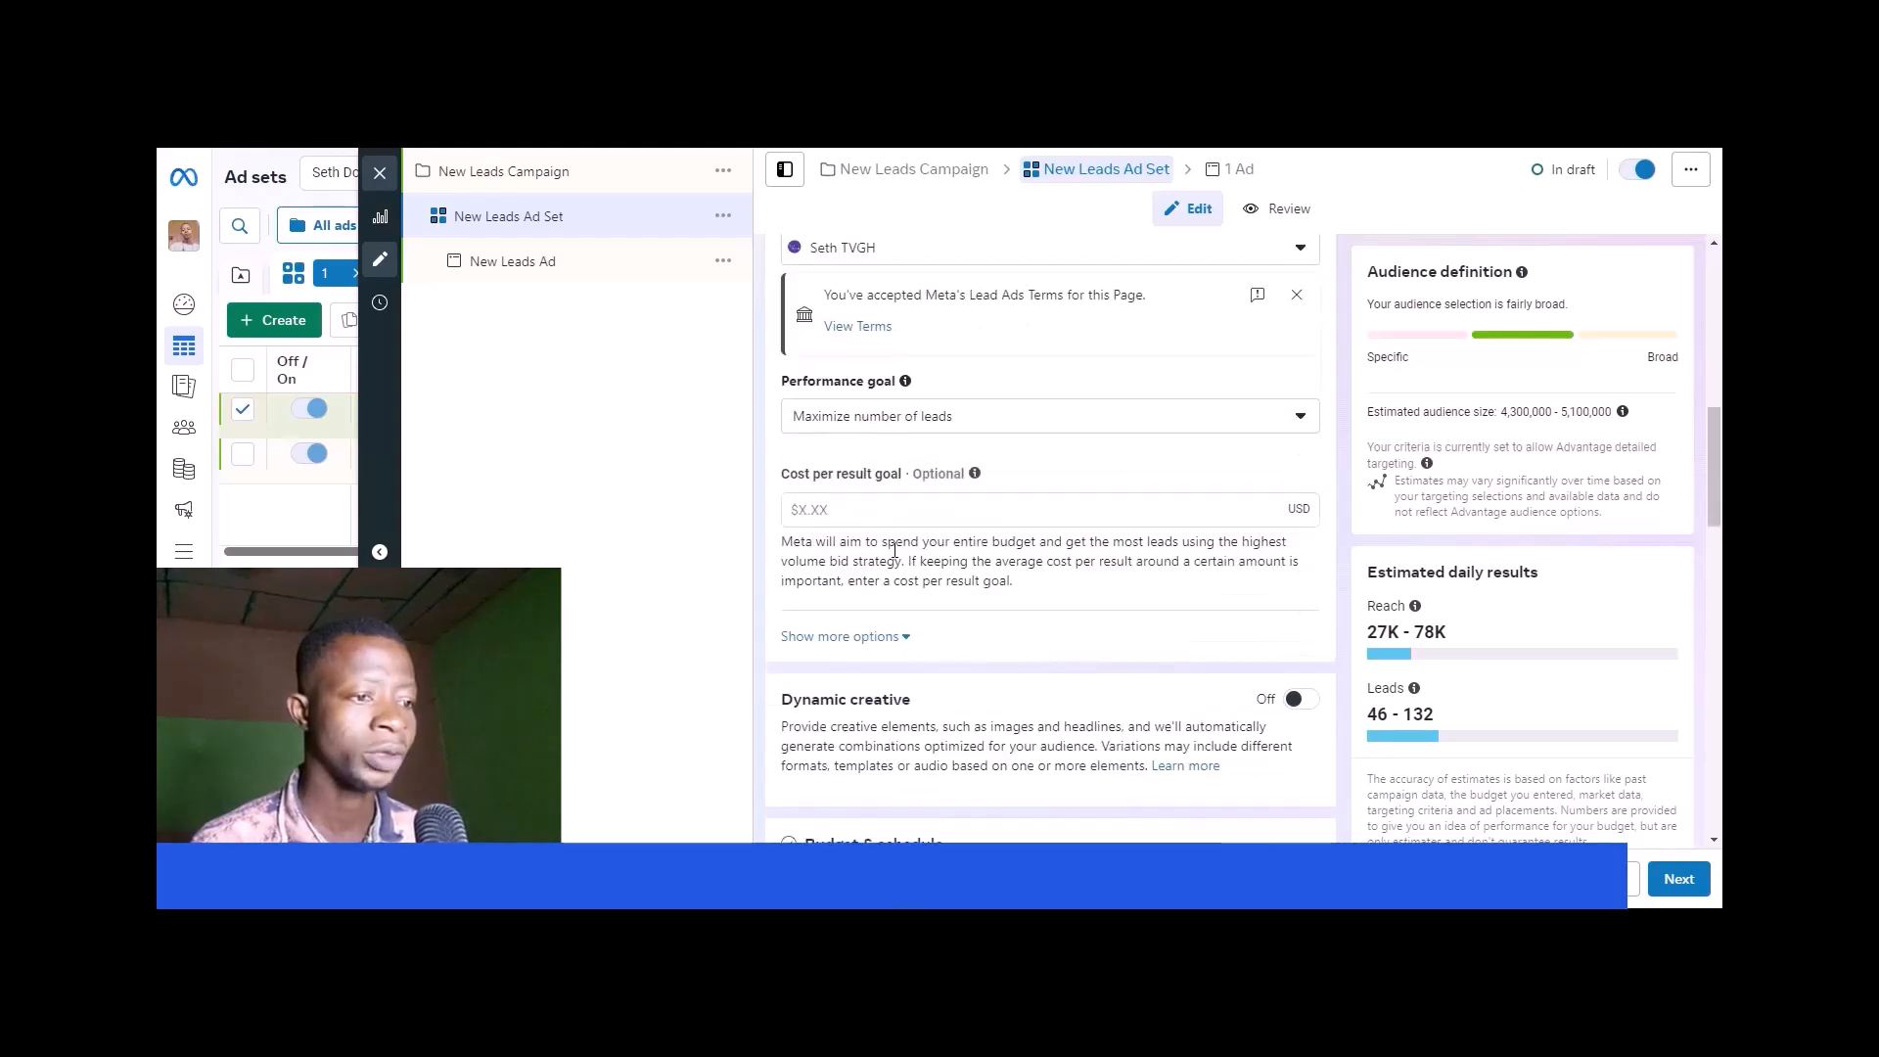
{"action": "scroll", "coordinate": [878, 508], "scroll_direction": "down", "scroll_amount": 5}
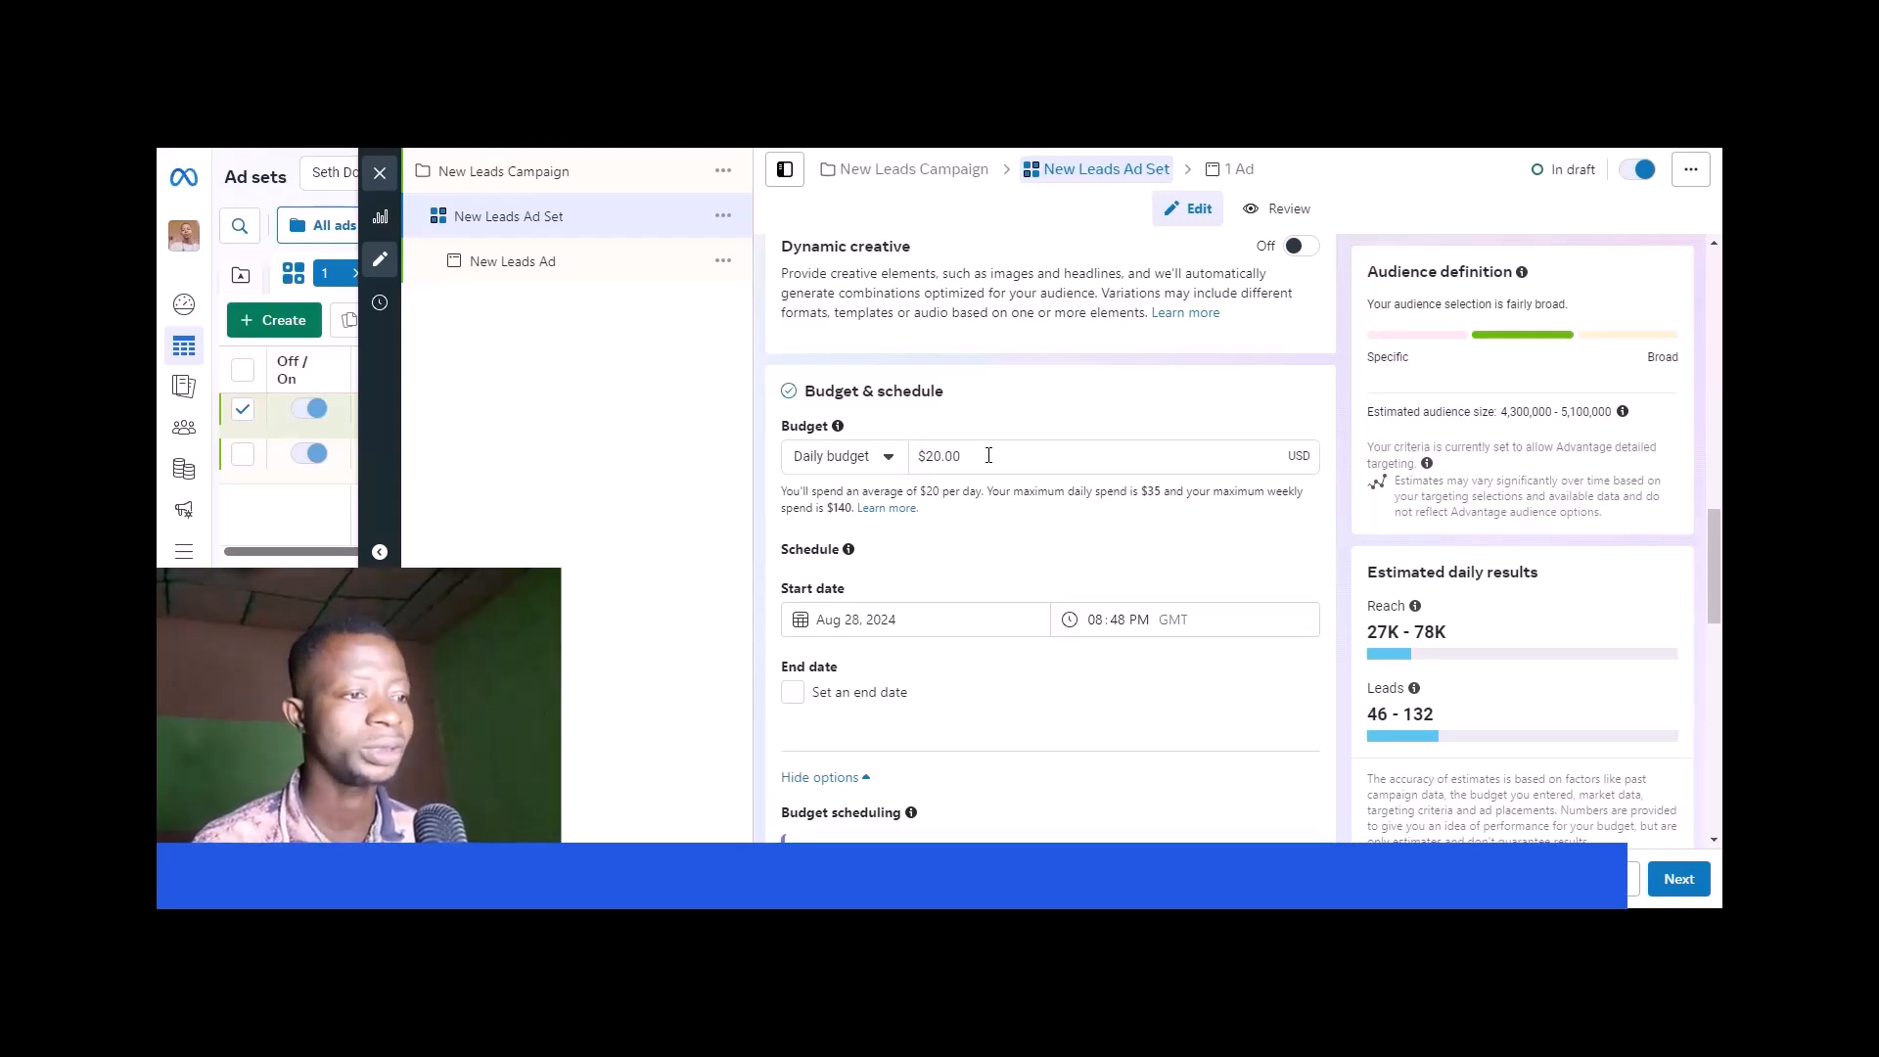
{"action": "scroll", "coordinate": [984, 593], "scroll_direction": "down", "scroll_amount": 2}
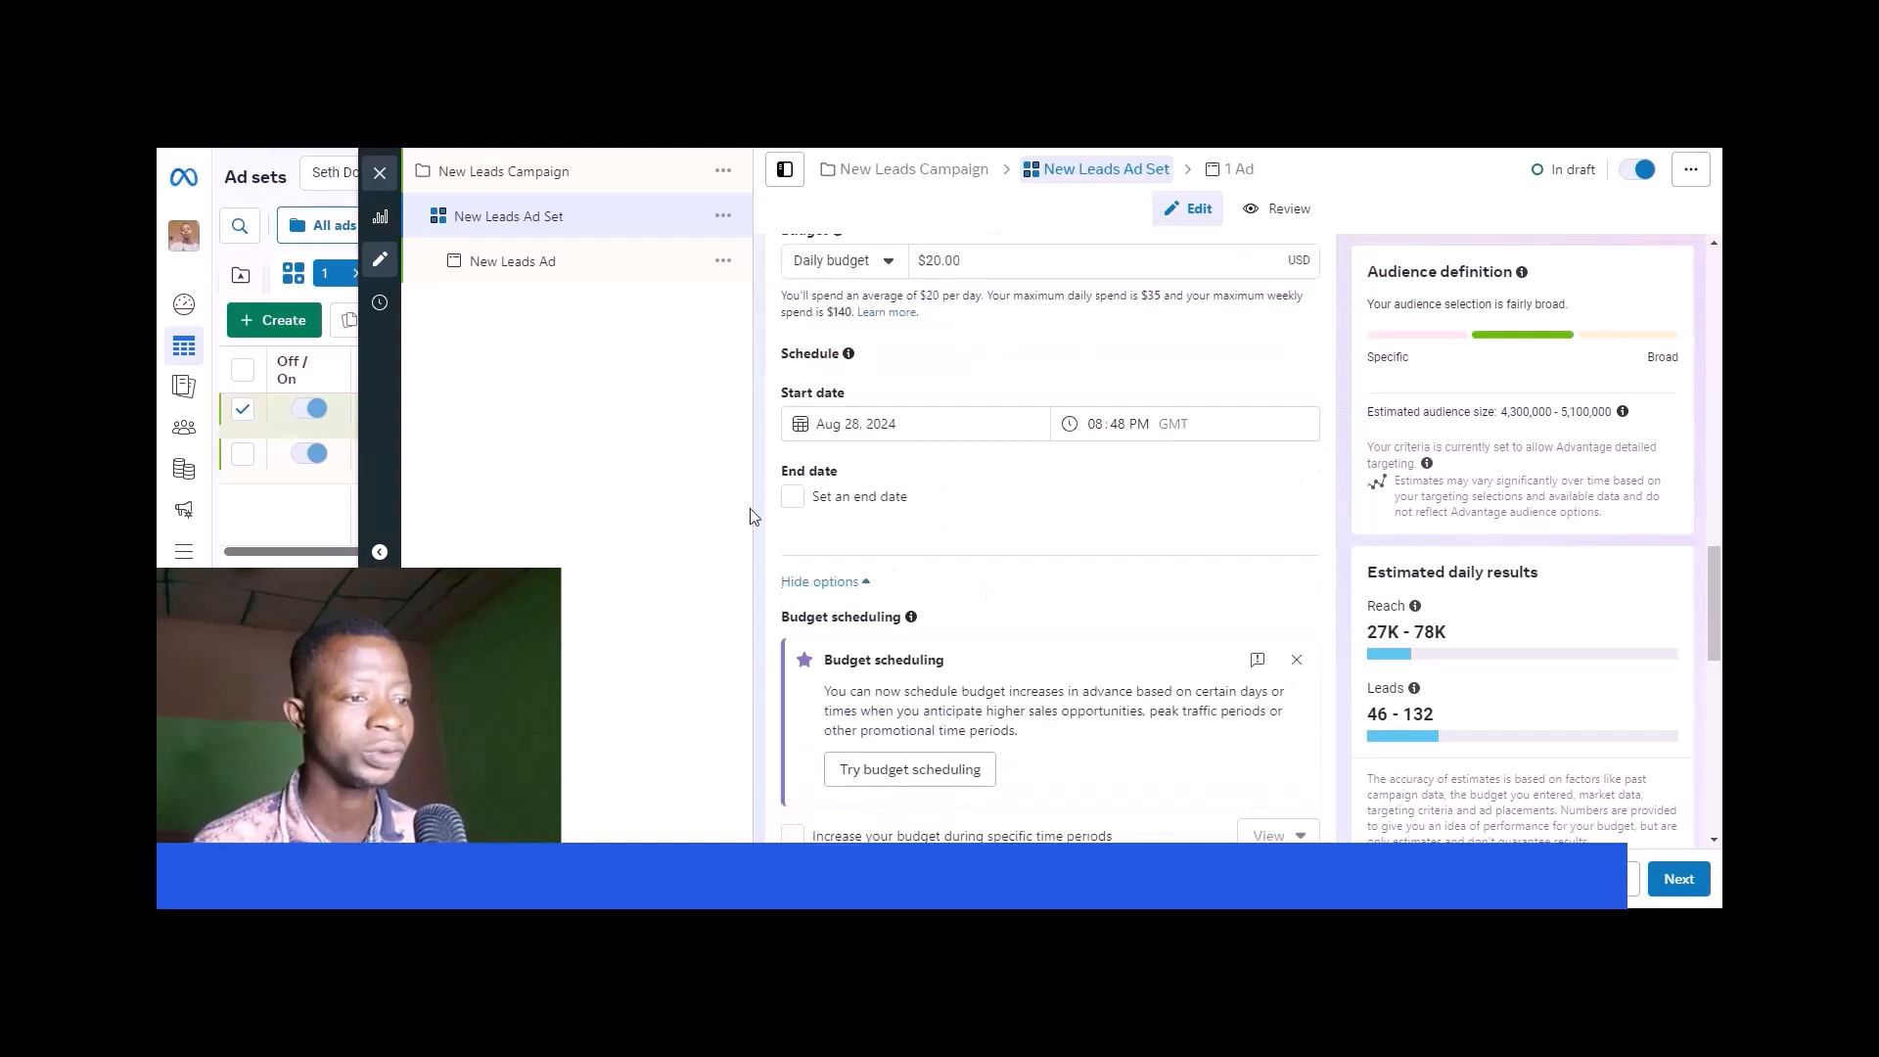
{"action": "scroll", "coordinate": [1033, 499], "scroll_direction": "down", "scroll_amount": 4}
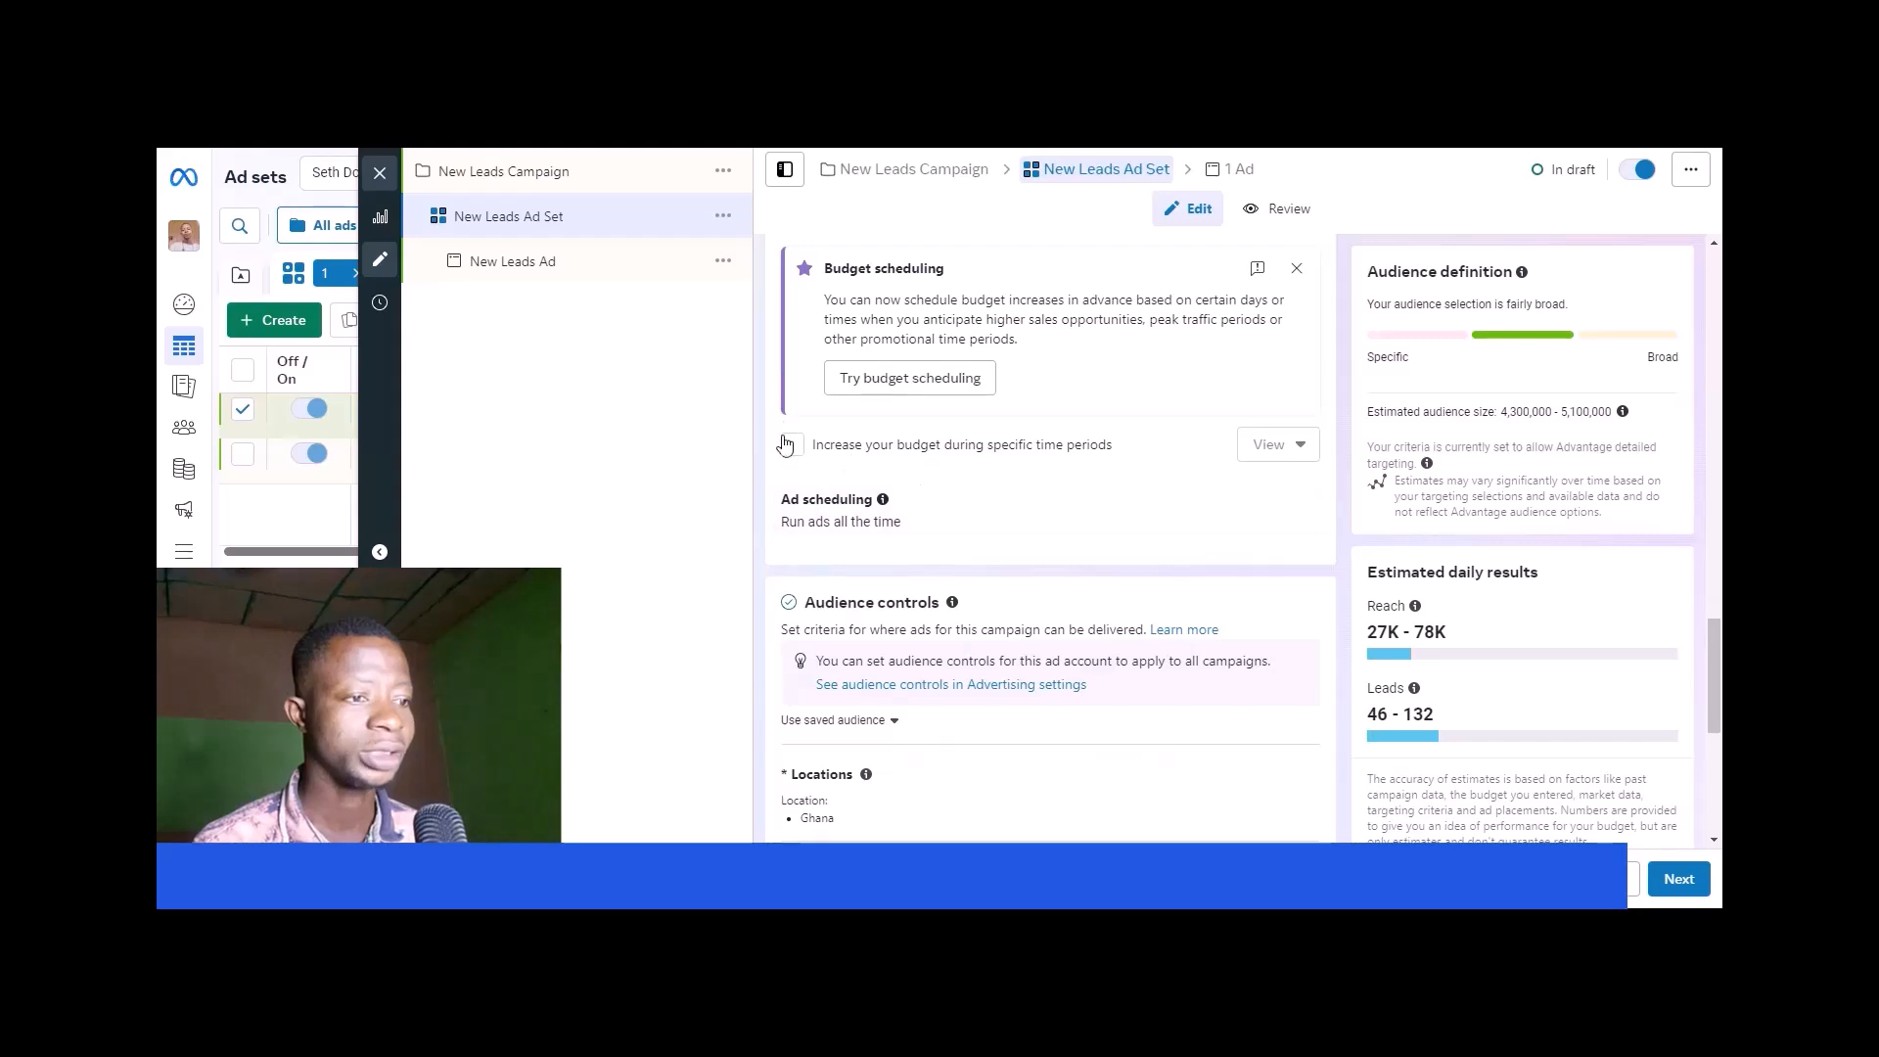
- Open the ad set's locations for editing and browse to the saved locations
{"action": "scroll", "coordinate": [1051, 460], "scroll_direction": "down", "scroll_amount": 3}
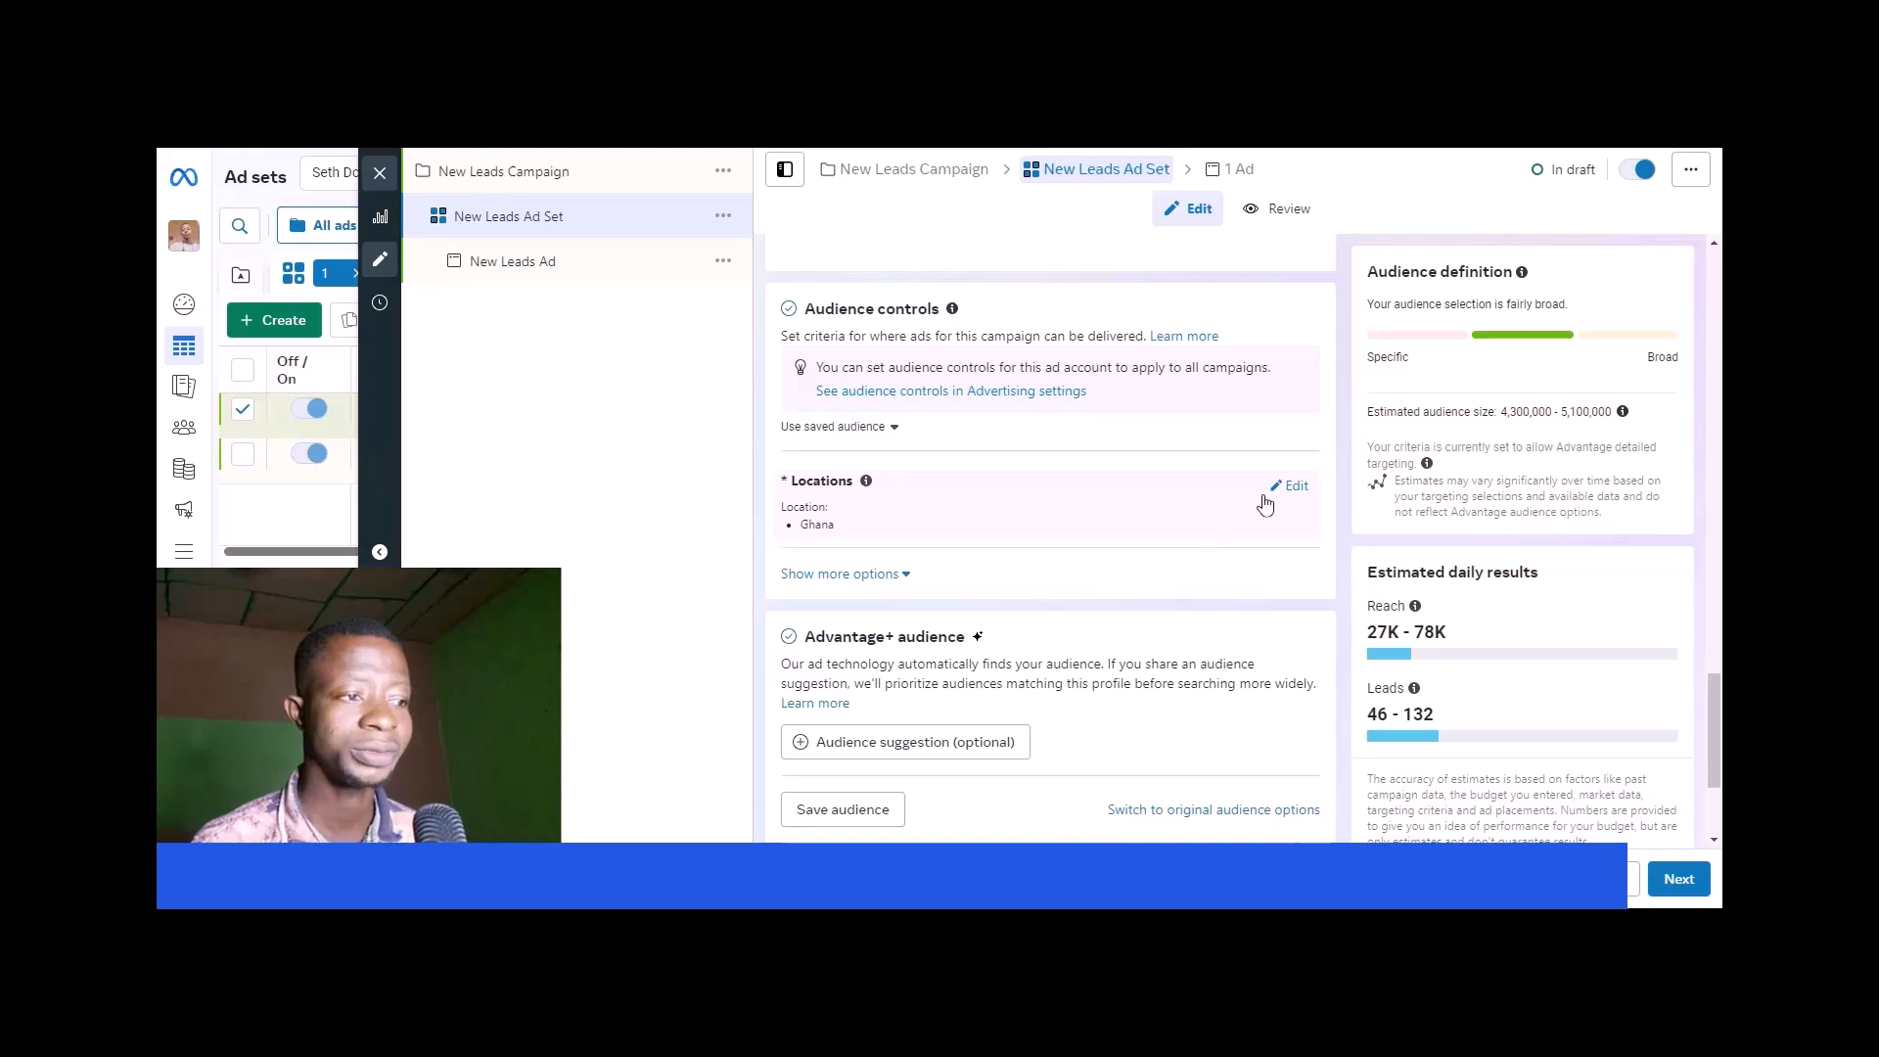
{"action": "left_click", "coordinate": [1290, 487]}
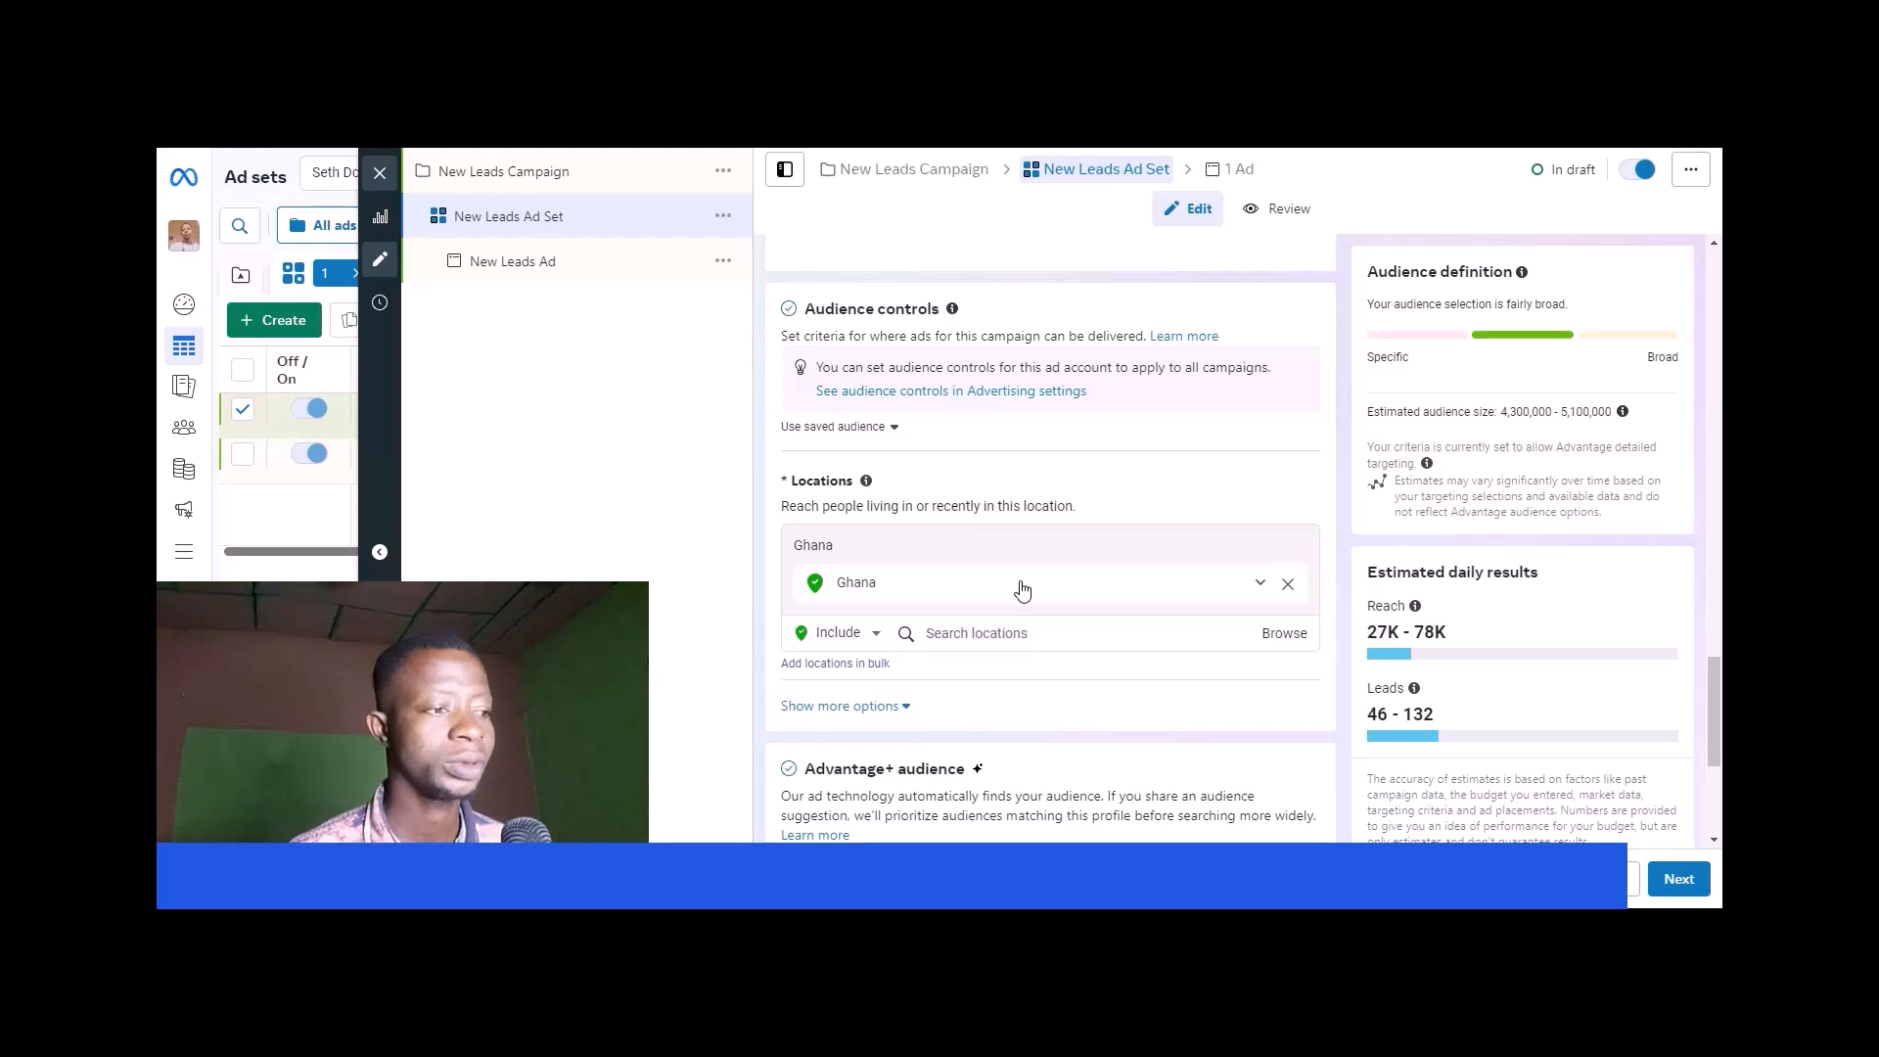
{"action": "left_click", "coordinate": [1288, 634]}
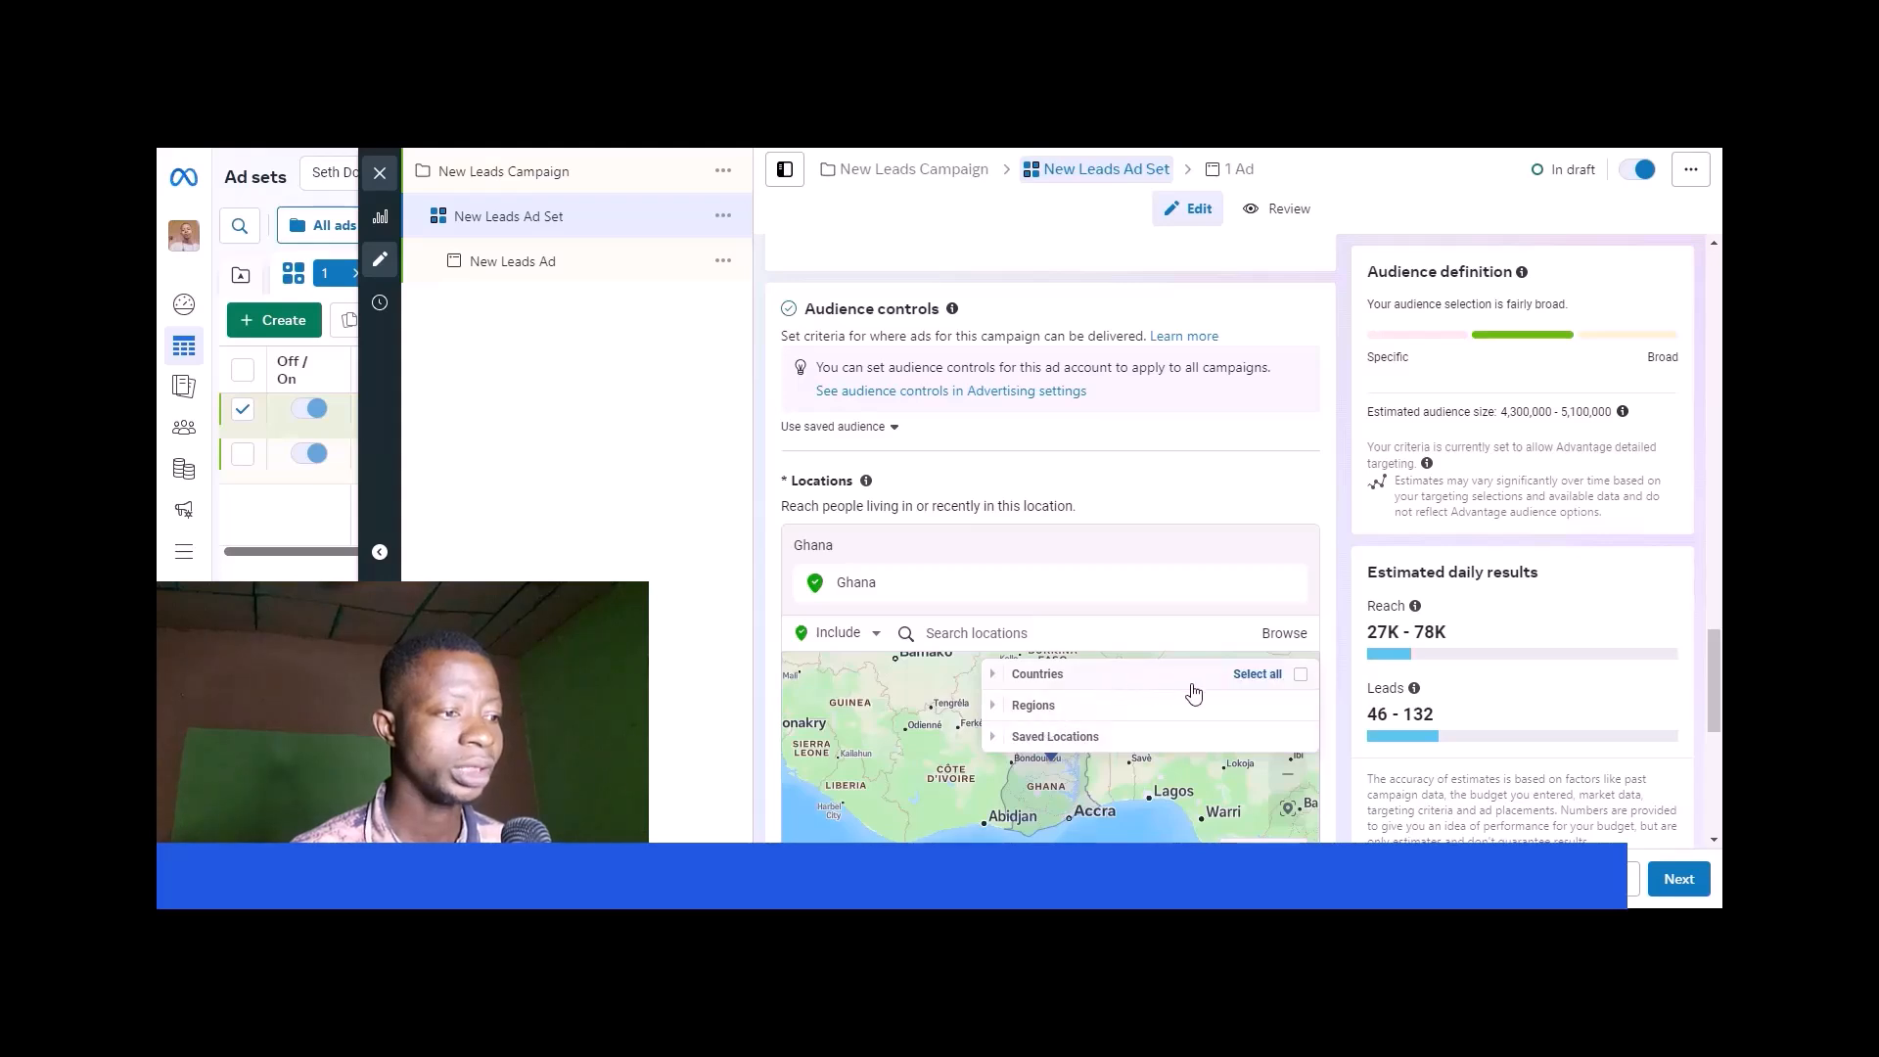
{"action": "left_click", "coordinate": [1229, 737]}
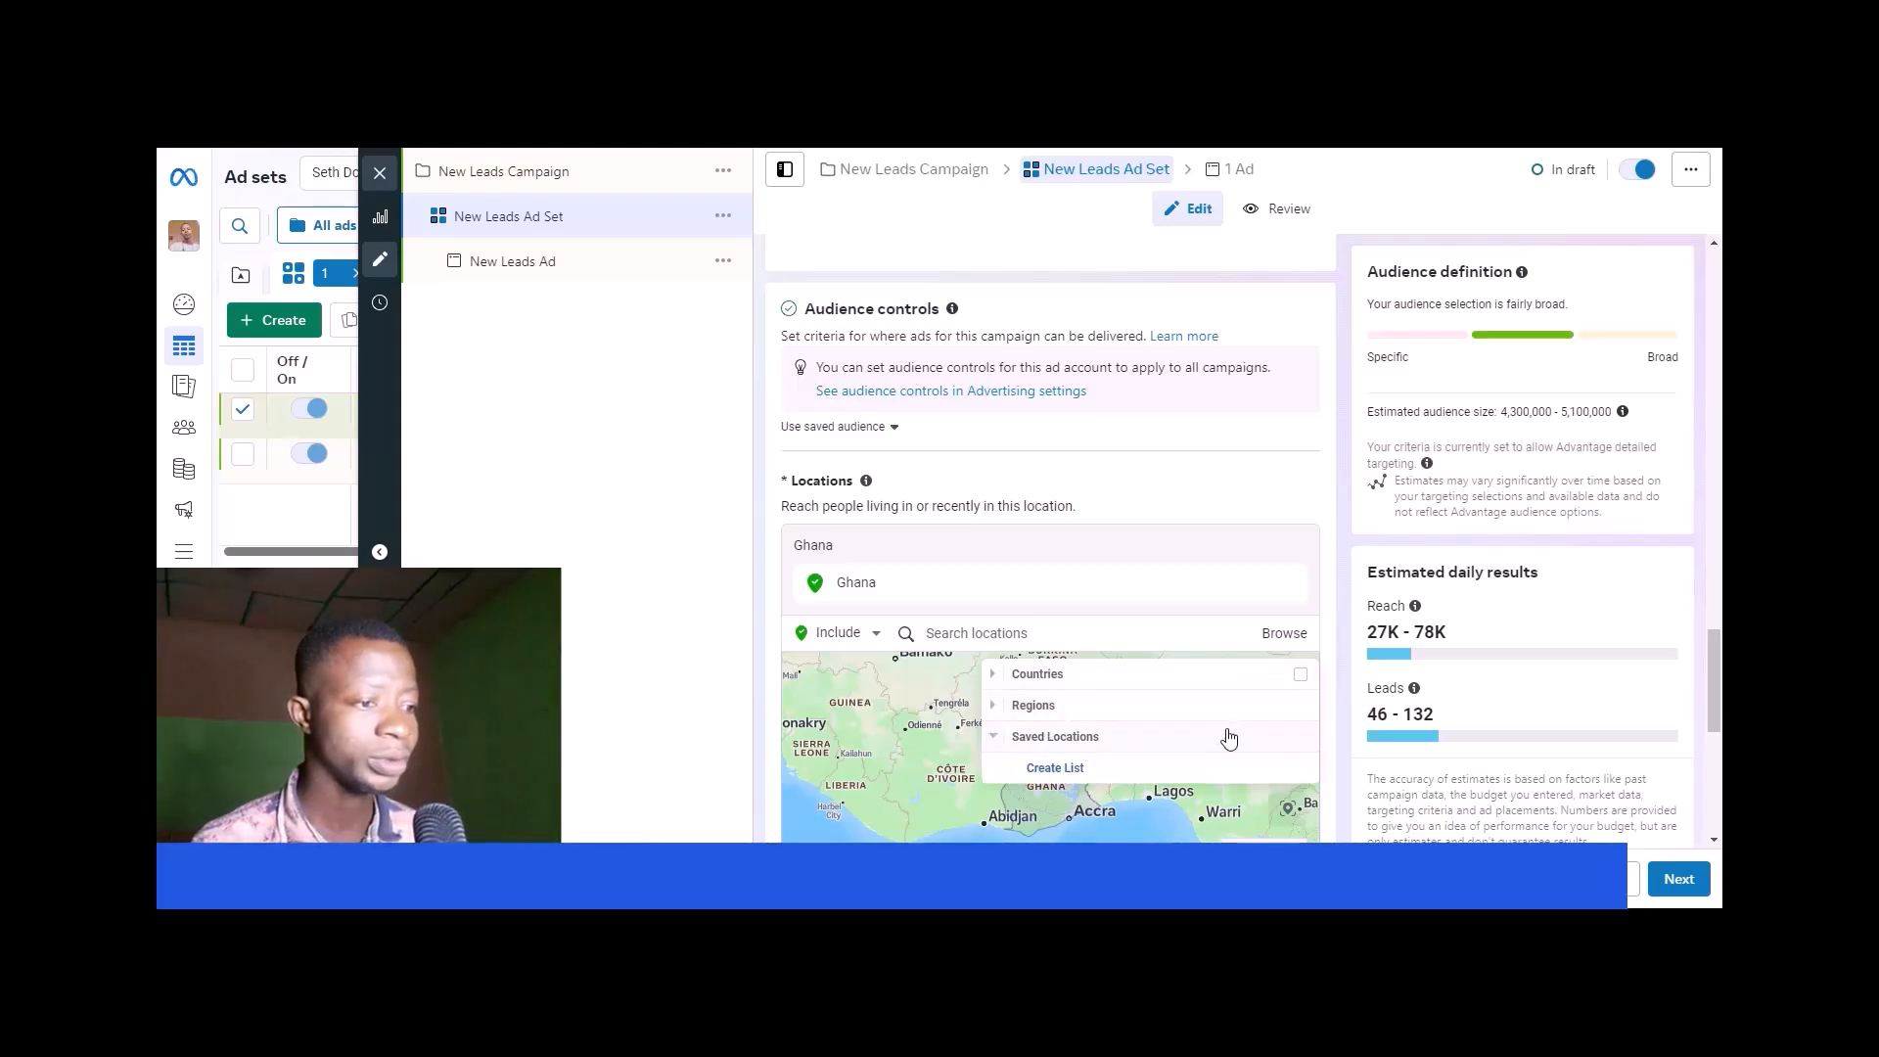
{"action": "left_click", "coordinate": [1066, 767]}
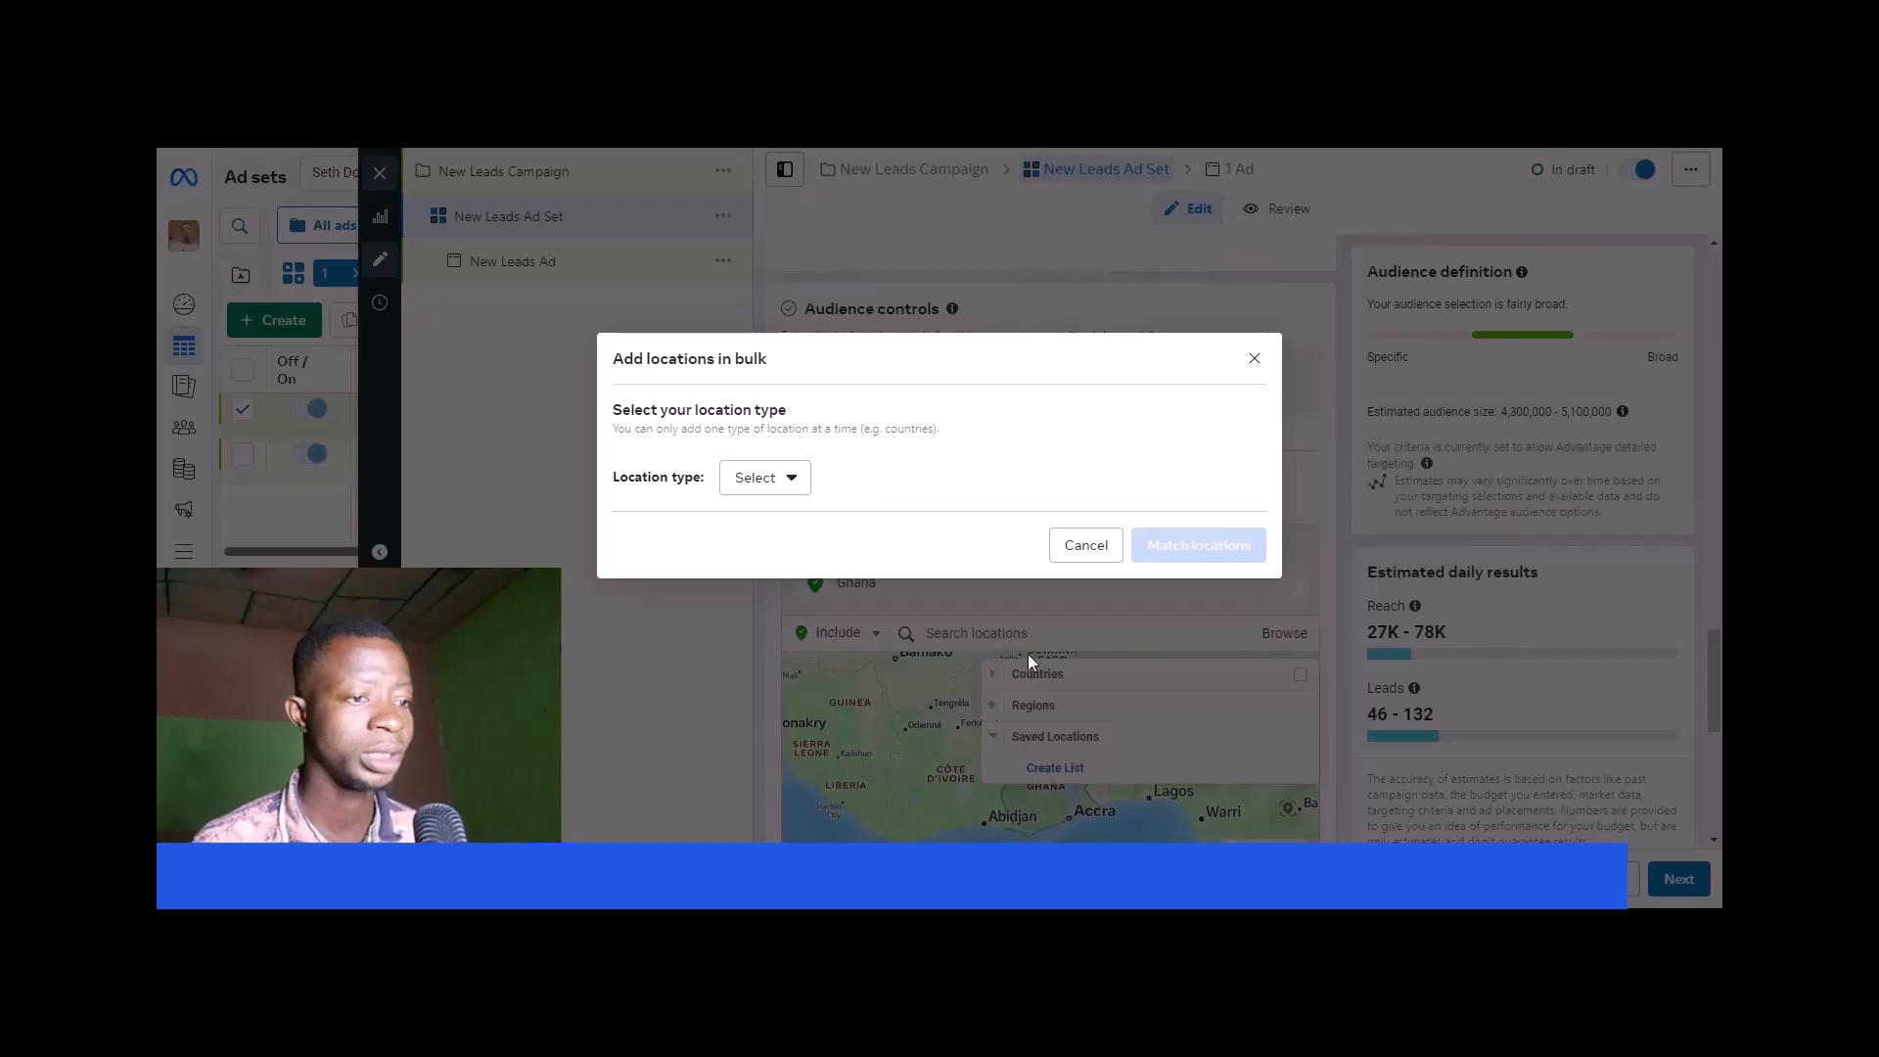
{"action": "left_click", "coordinate": [786, 482]}
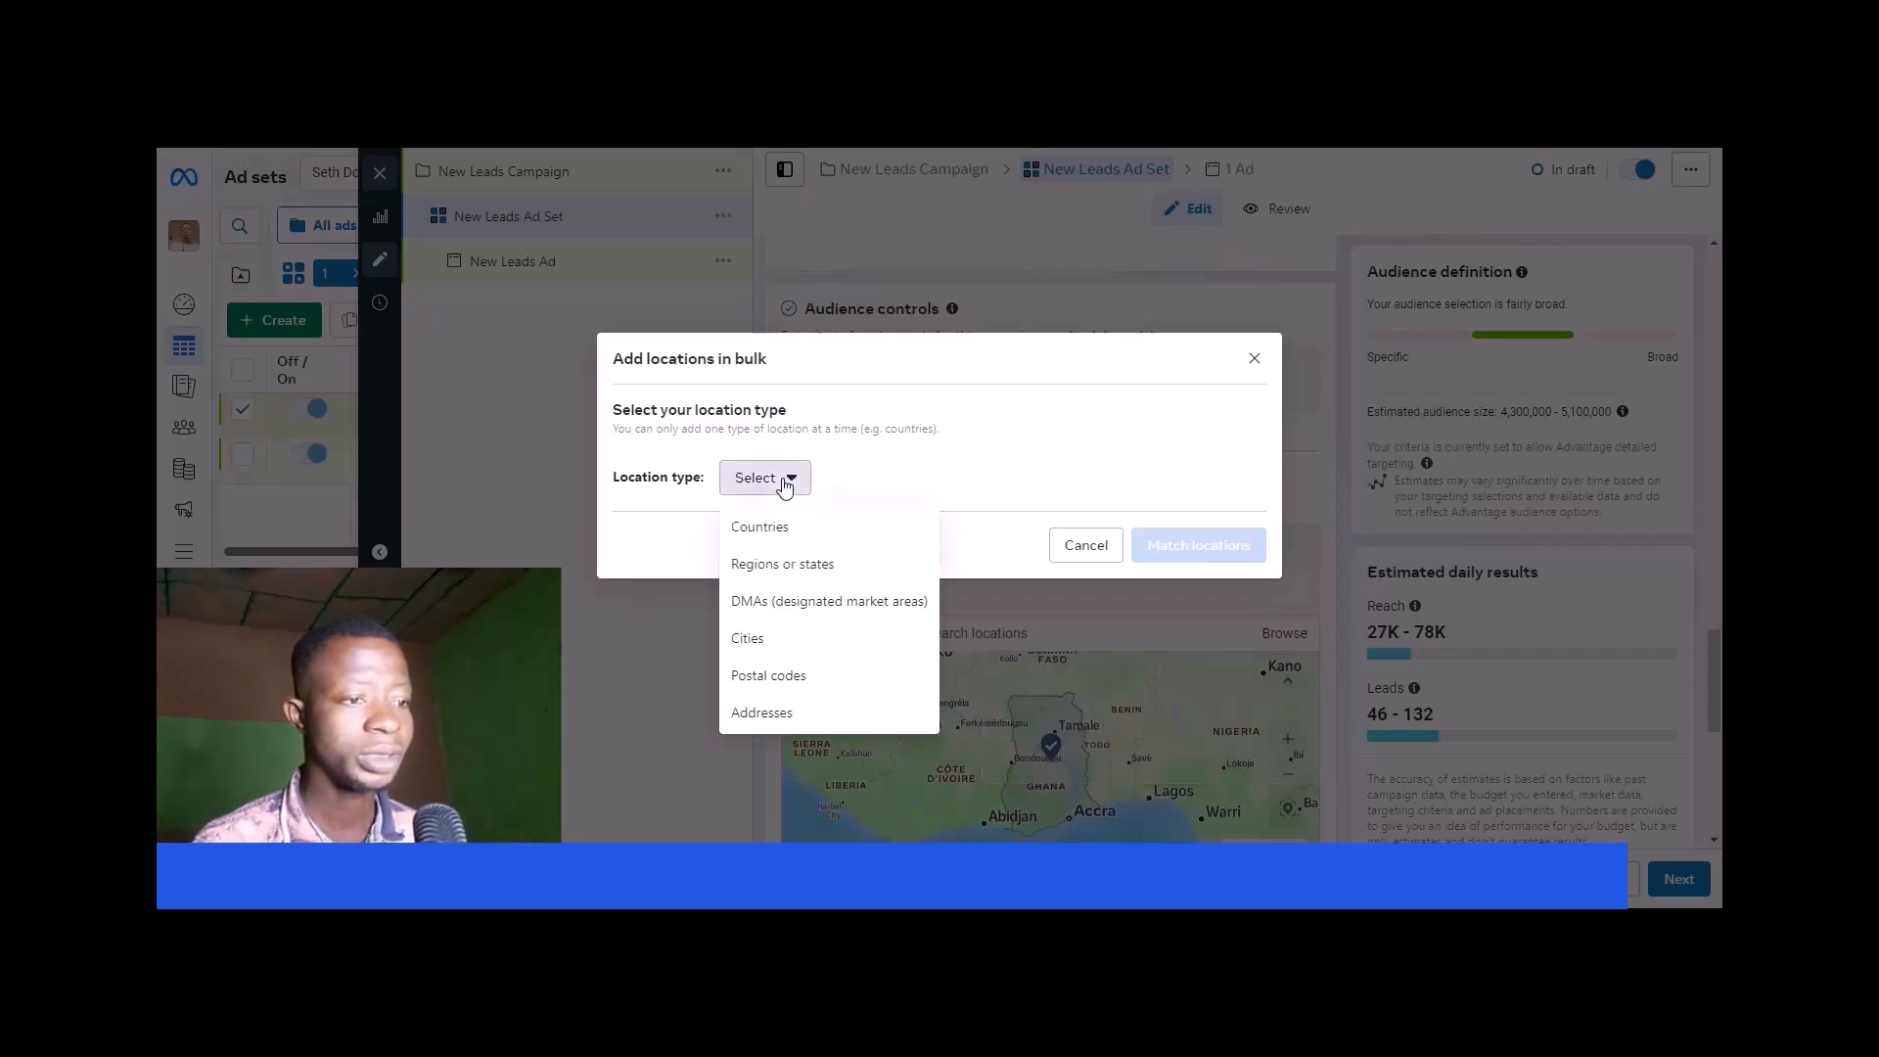
{"action": "left_click", "coordinate": [783, 528]}
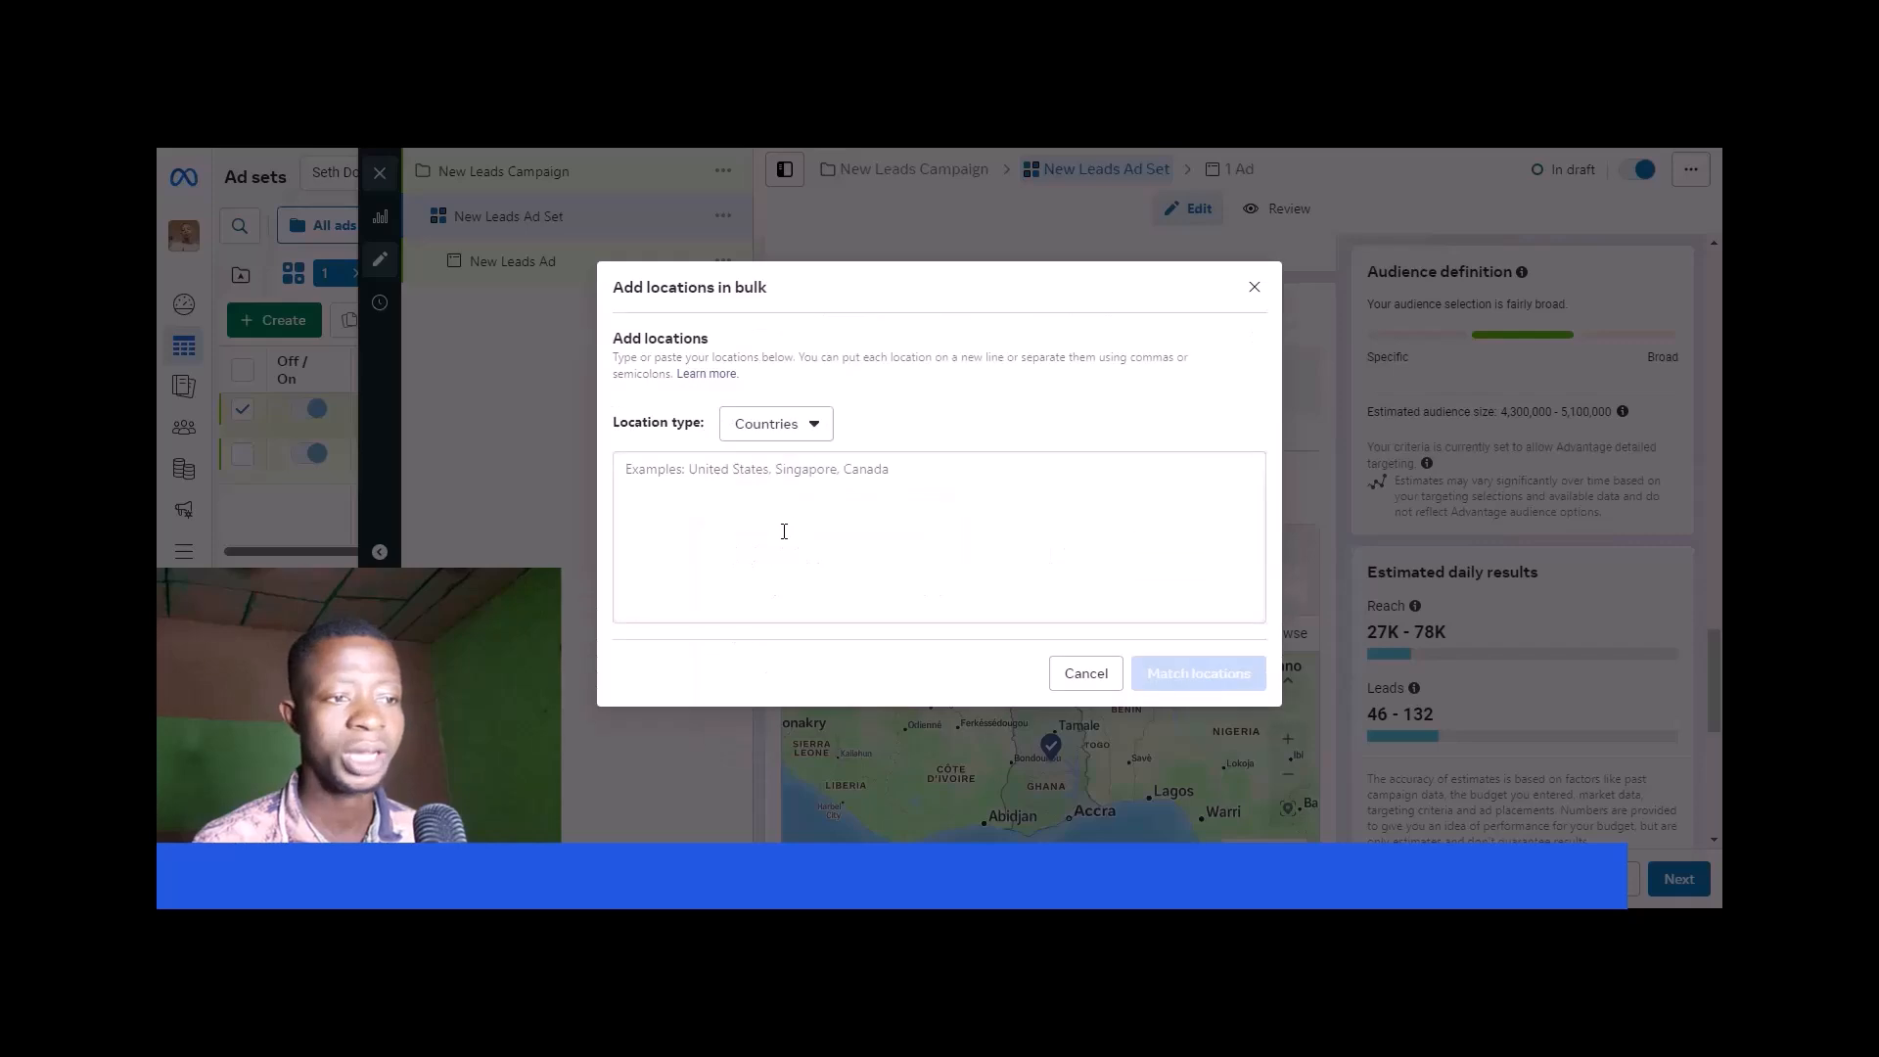
{"action": "left_click", "coordinate": [813, 423]}
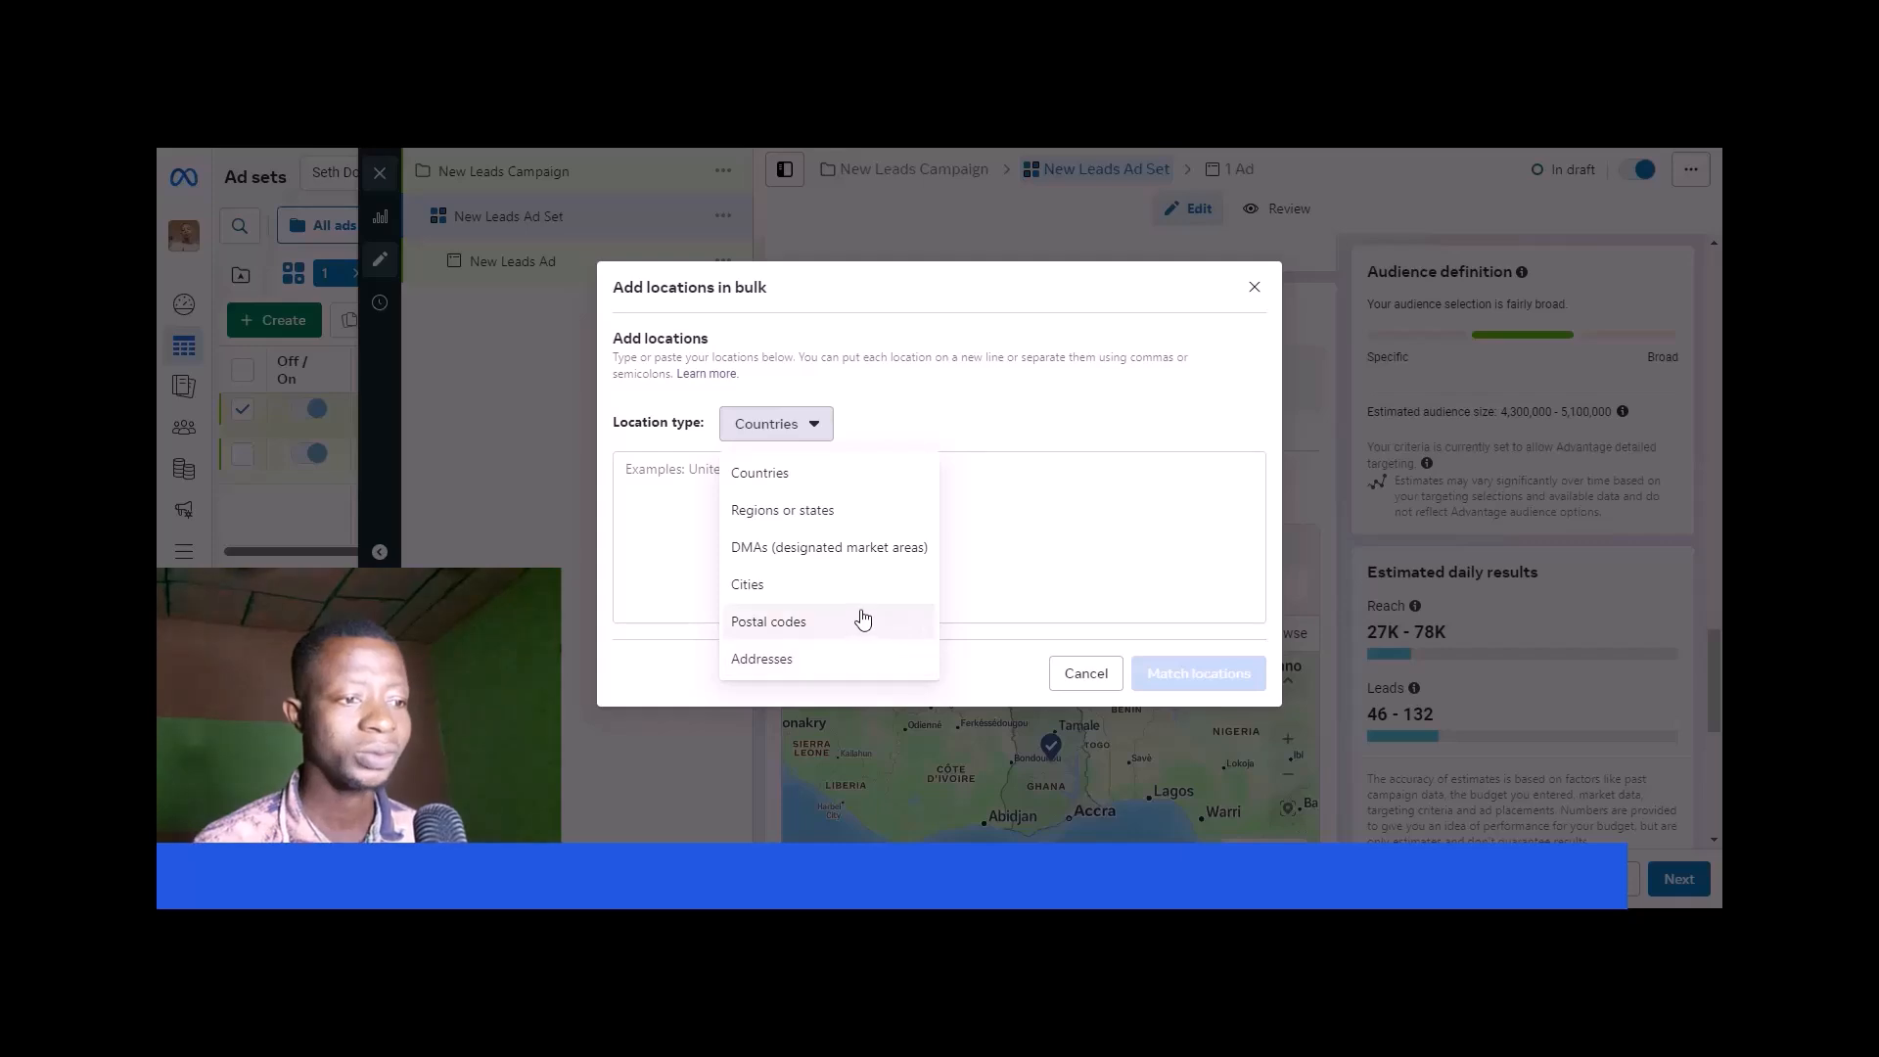
{"action": "left_click", "coordinate": [1084, 672]}
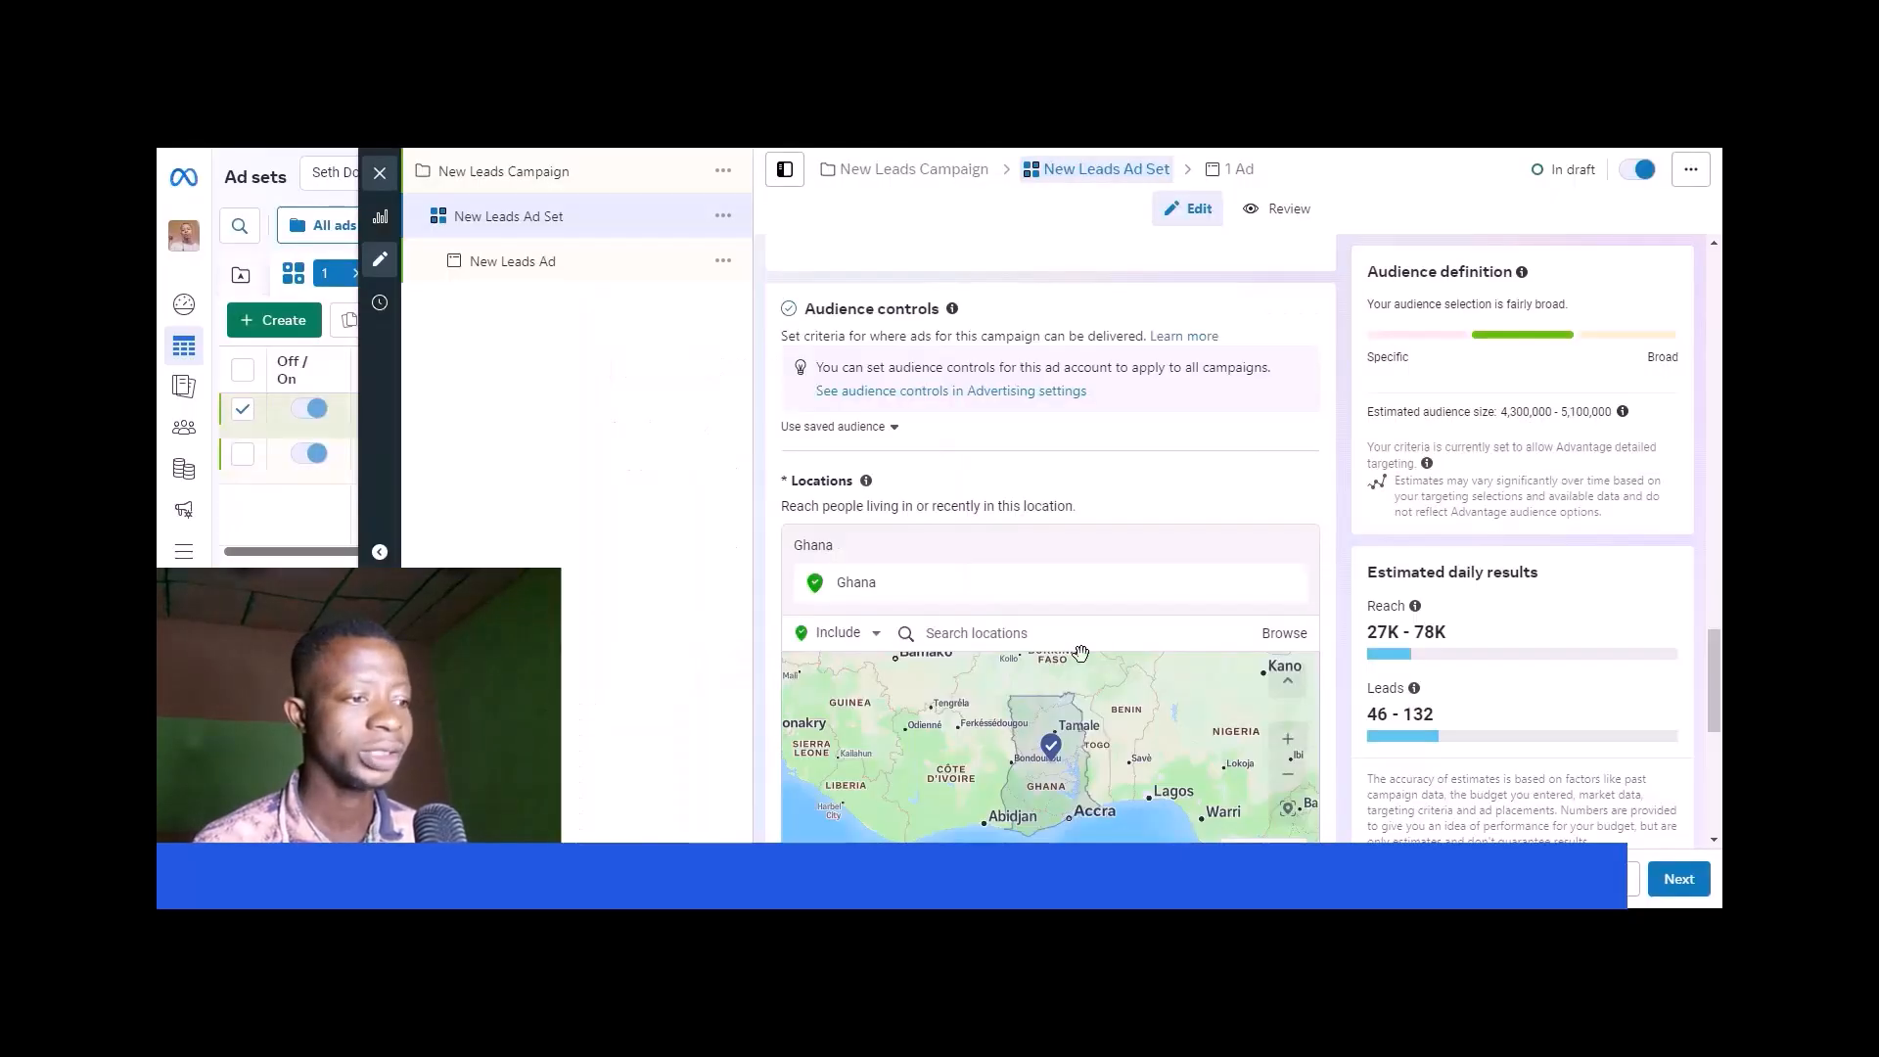
- Expand the additional audience controls and review the minimum age, excluded audiences, languages and Advantage+ audience suggestion
{"action": "scroll", "coordinate": [1070, 608], "scroll_direction": "down", "scroll_amount": 2}
{"action": "scroll", "coordinate": [964, 664], "scroll_direction": "down", "scroll_amount": 3}
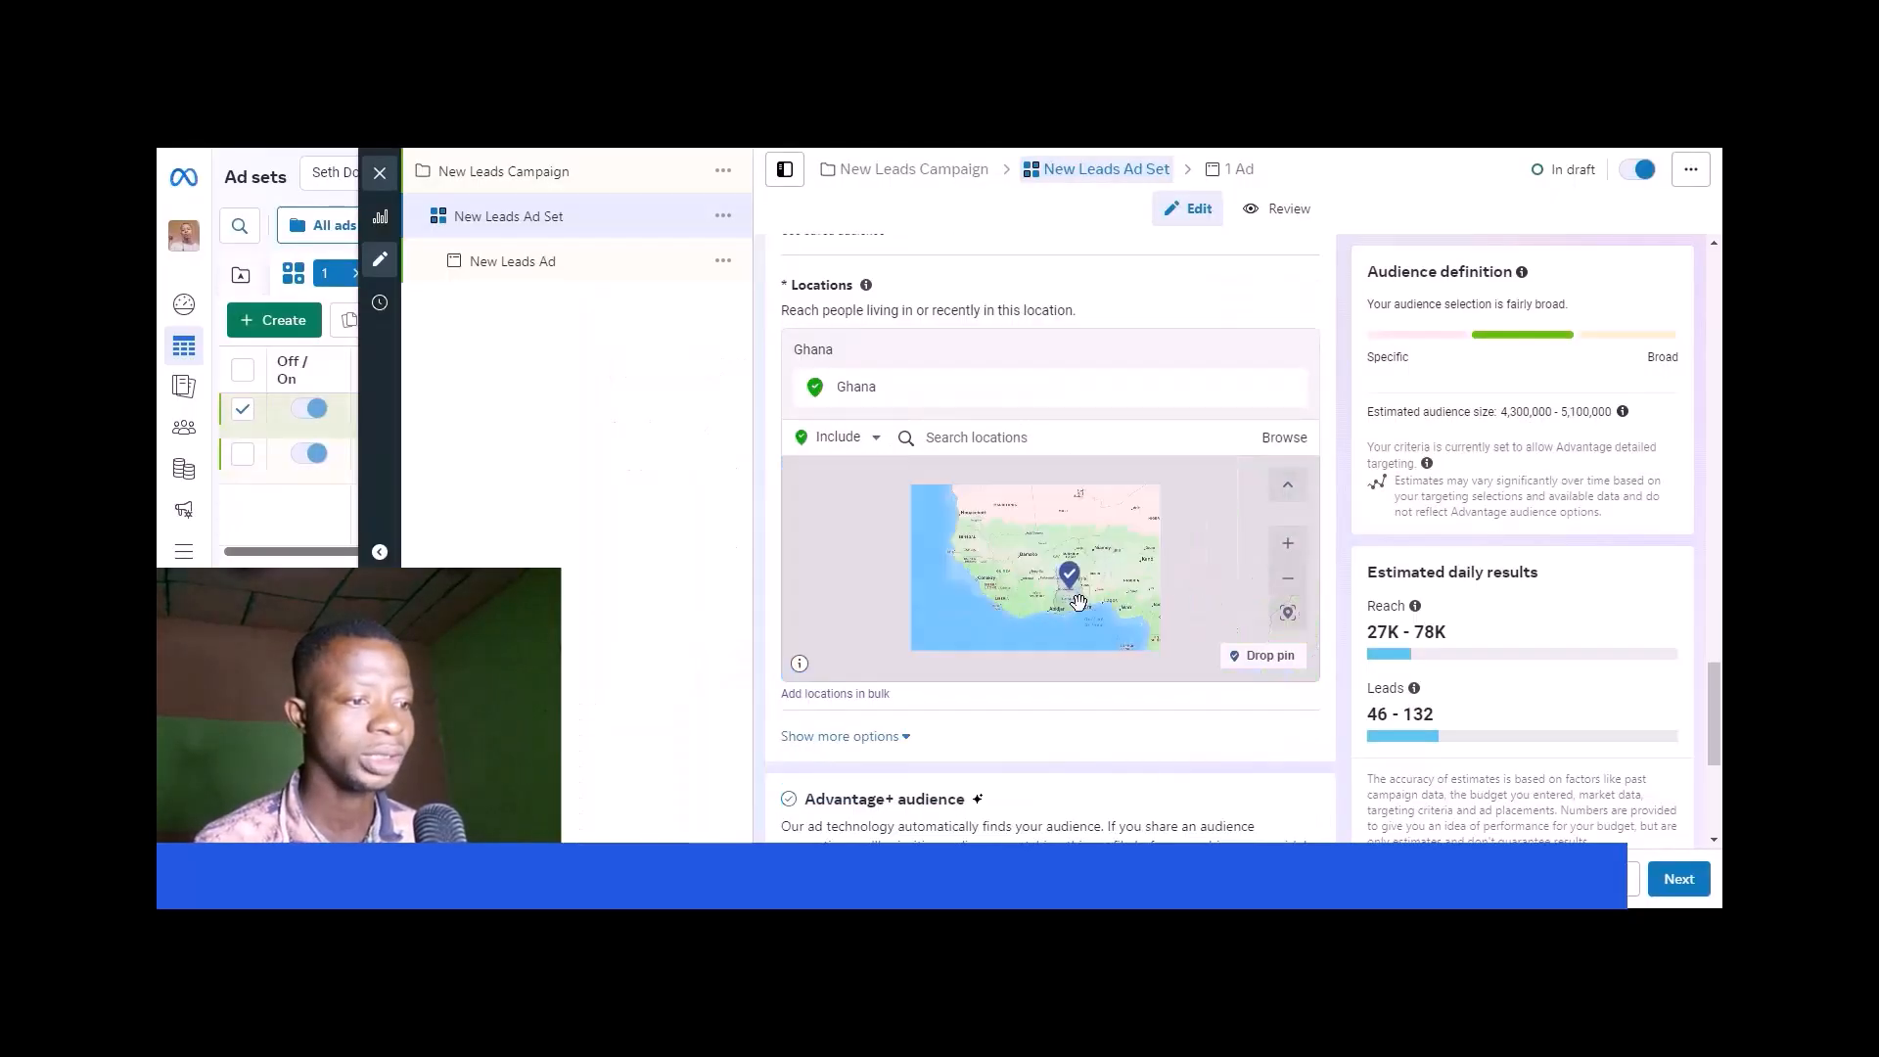
{"action": "left_click", "coordinate": [910, 740]}
{"action": "scroll", "coordinate": [906, 738], "scroll_direction": "down", "scroll_amount": 2}
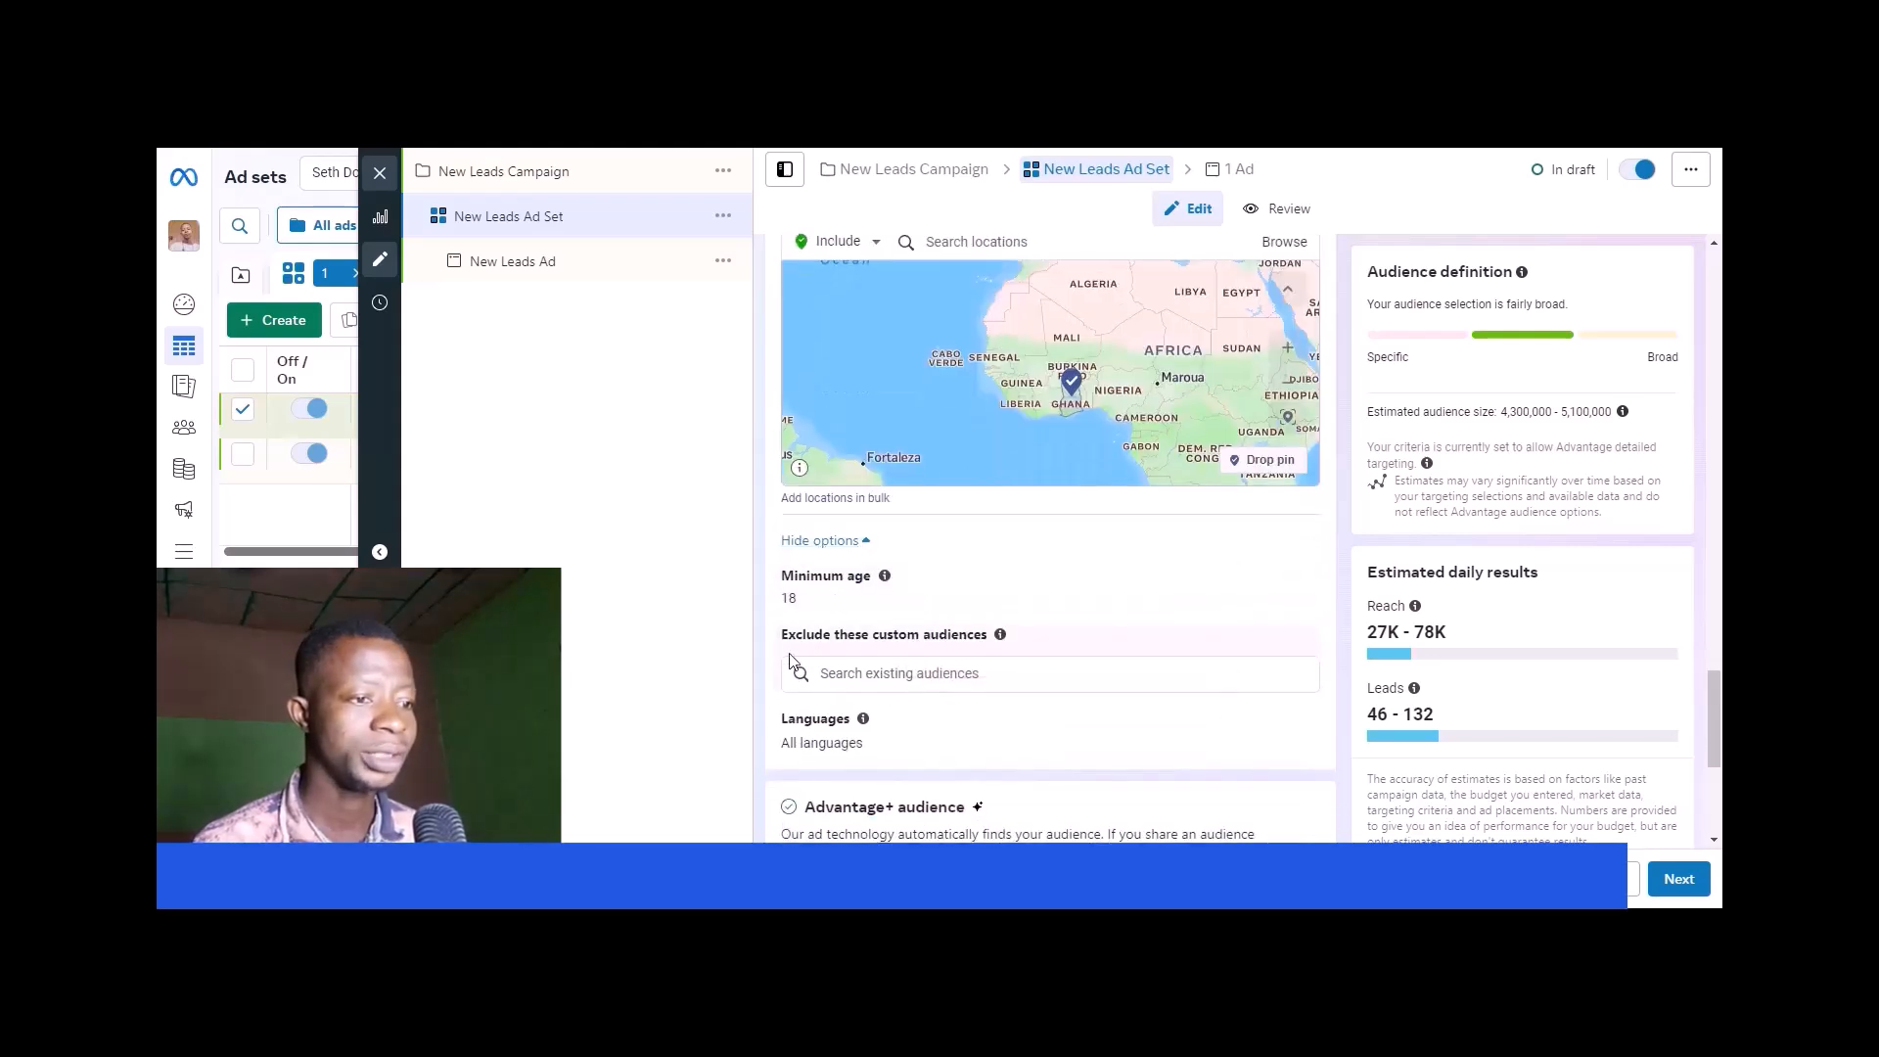
{"action": "scroll", "coordinate": [942, 629], "scroll_direction": "down", "scroll_amount": 3}
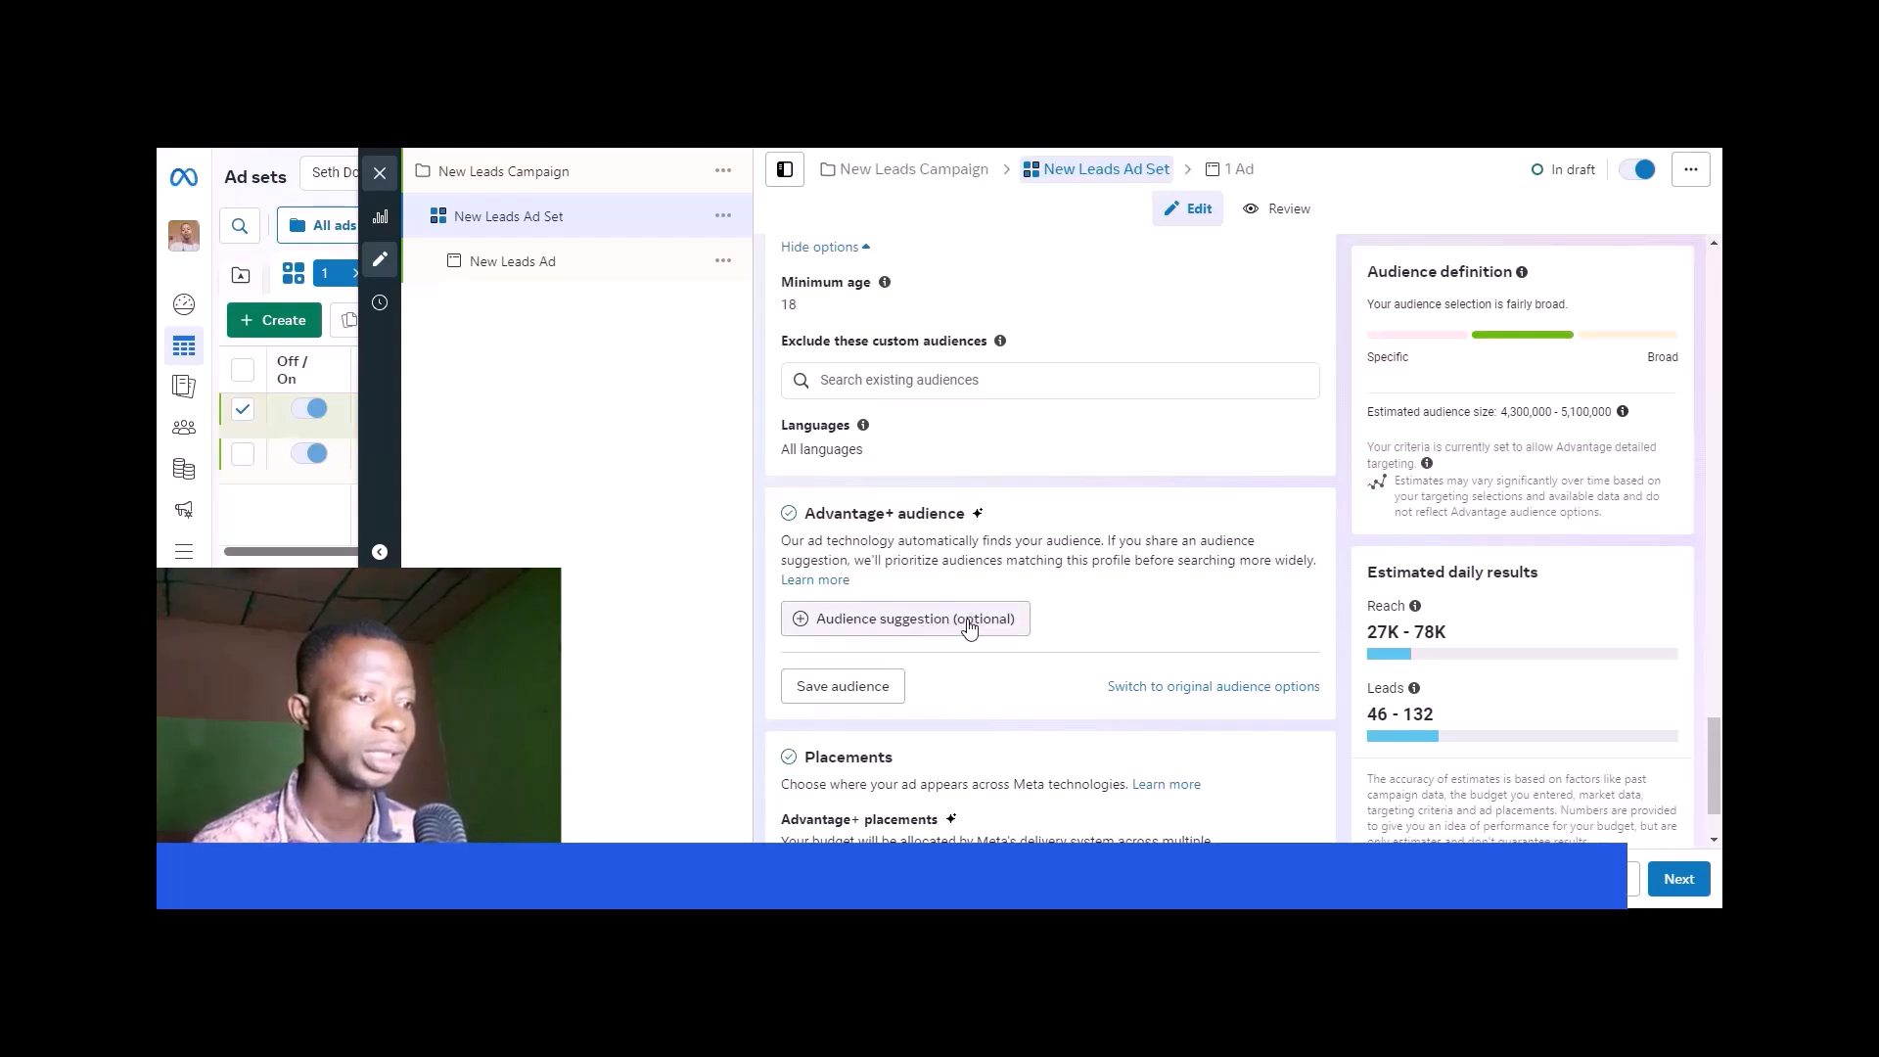
{"action": "mouse_move", "coordinate": [969, 627]}
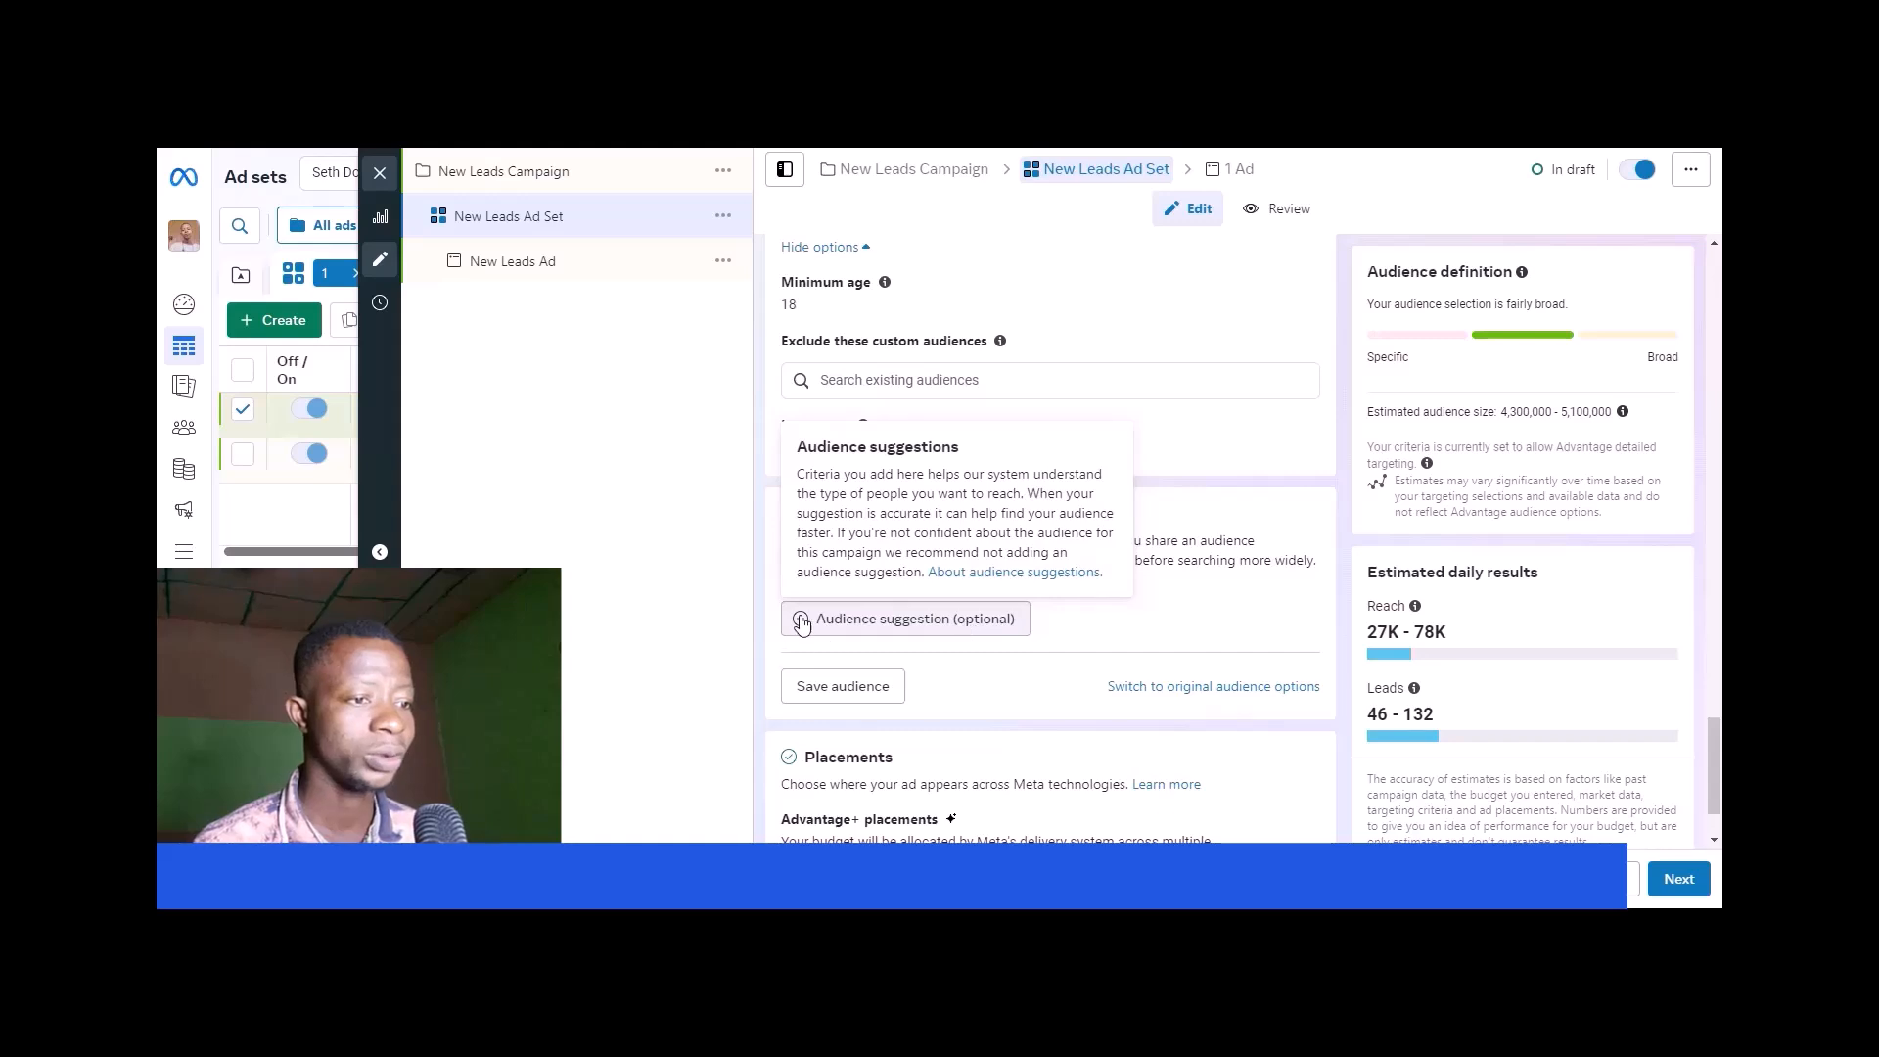
{"action": "scroll", "coordinate": [1017, 663], "scroll_direction": "down", "scroll_amount": 1}
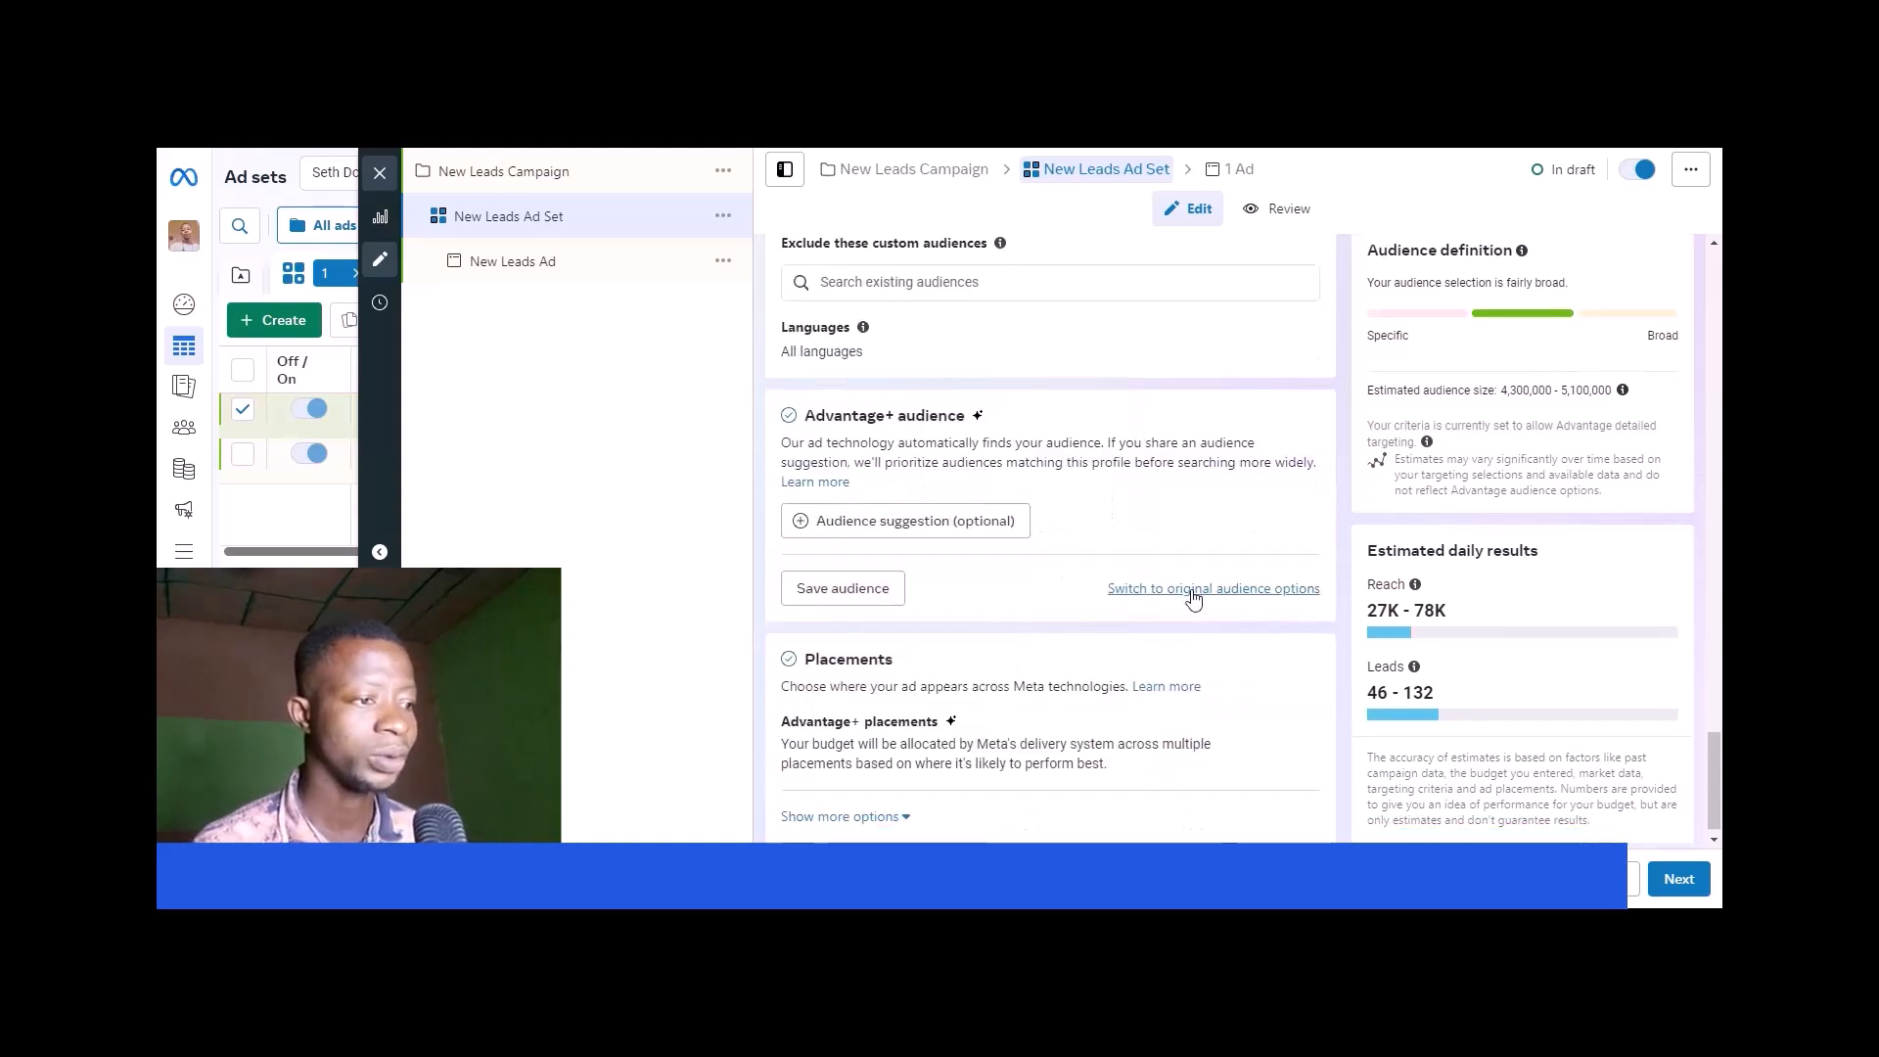
- Open the ad set's placements for editing and switch them from Advantage+ placements to manual placements
{"action": "scroll", "coordinate": [1036, 646], "scroll_direction": "down", "scroll_amount": 1}
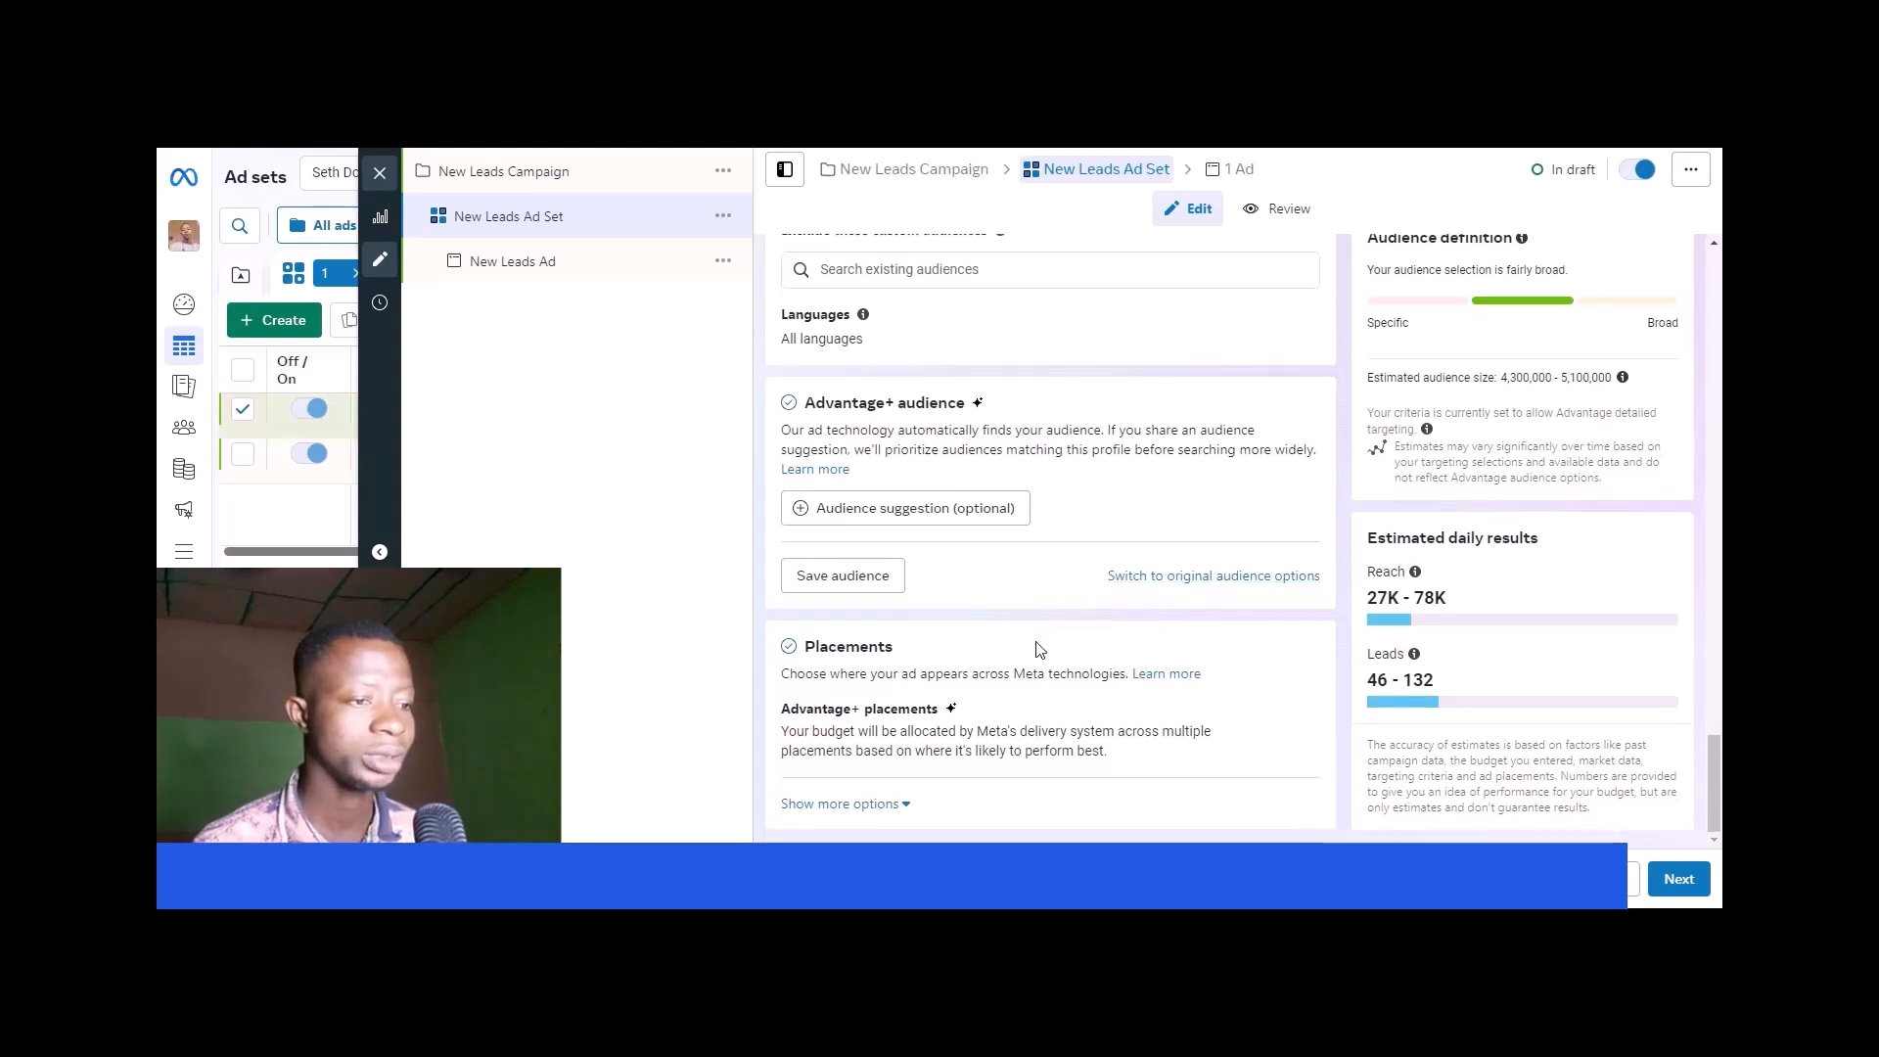
{"action": "left_click", "coordinate": [1290, 718]}
{"action": "scroll", "coordinate": [1246, 710], "scroll_direction": "down", "scroll_amount": 1}
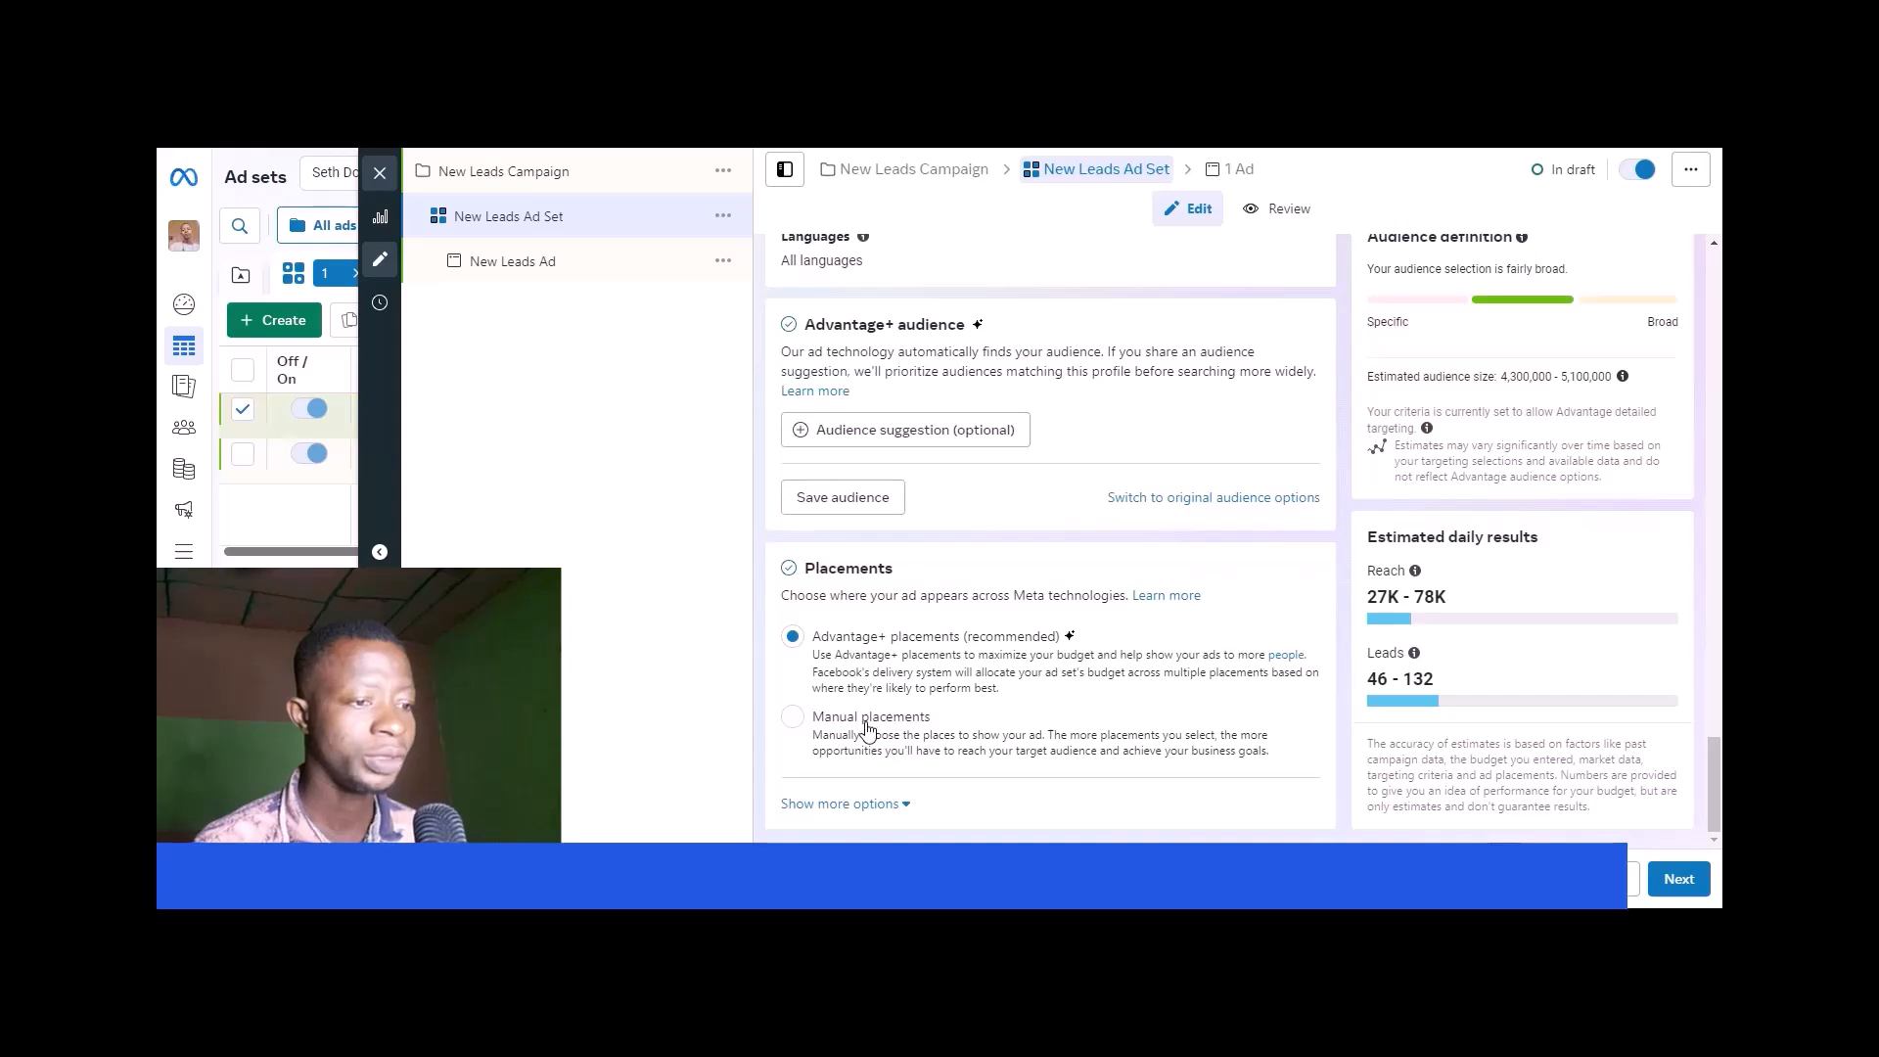
{"action": "left_click", "coordinate": [830, 732]}
{"action": "scroll", "coordinate": [1089, 691], "scroll_direction": "down", "scroll_amount": 2}
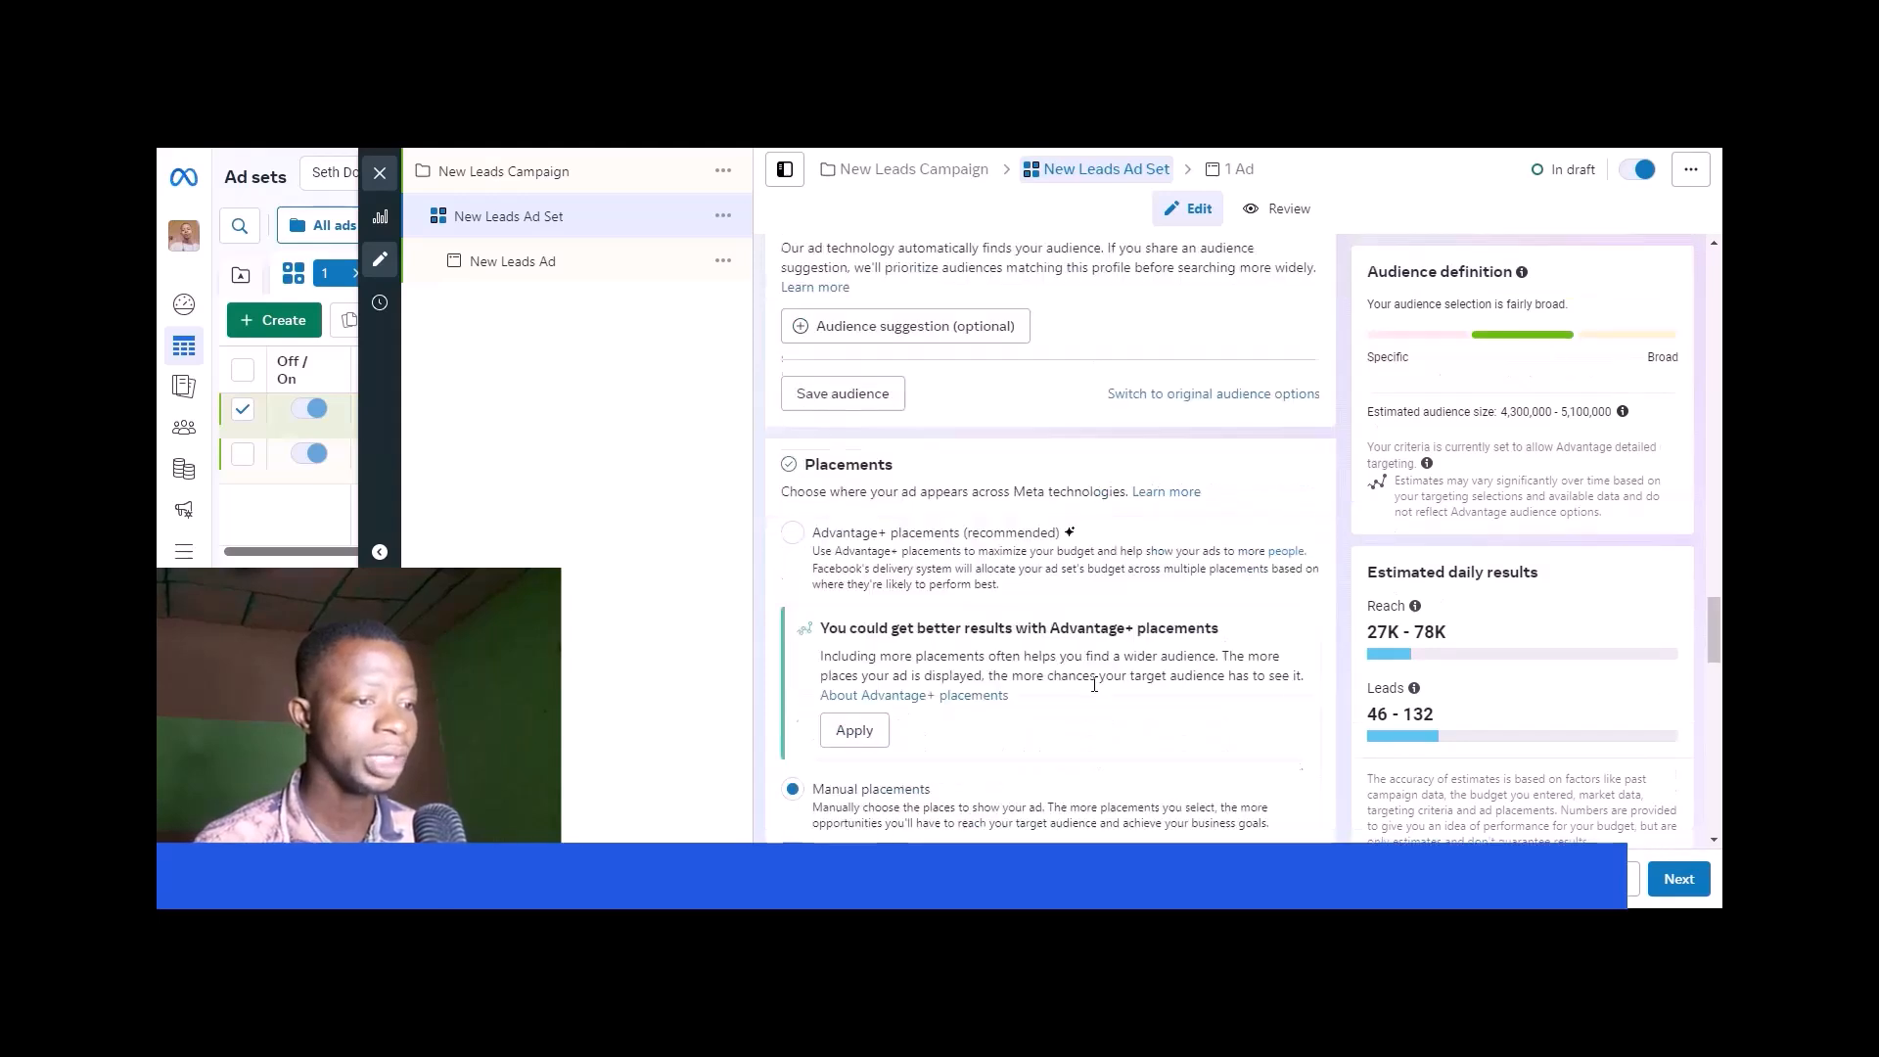
- Restrict the manual placements to Instagram by deselecting the Facebook and Audience Network platforms
{"action": "scroll", "coordinate": [1094, 691], "scroll_direction": "down", "scroll_amount": 4}
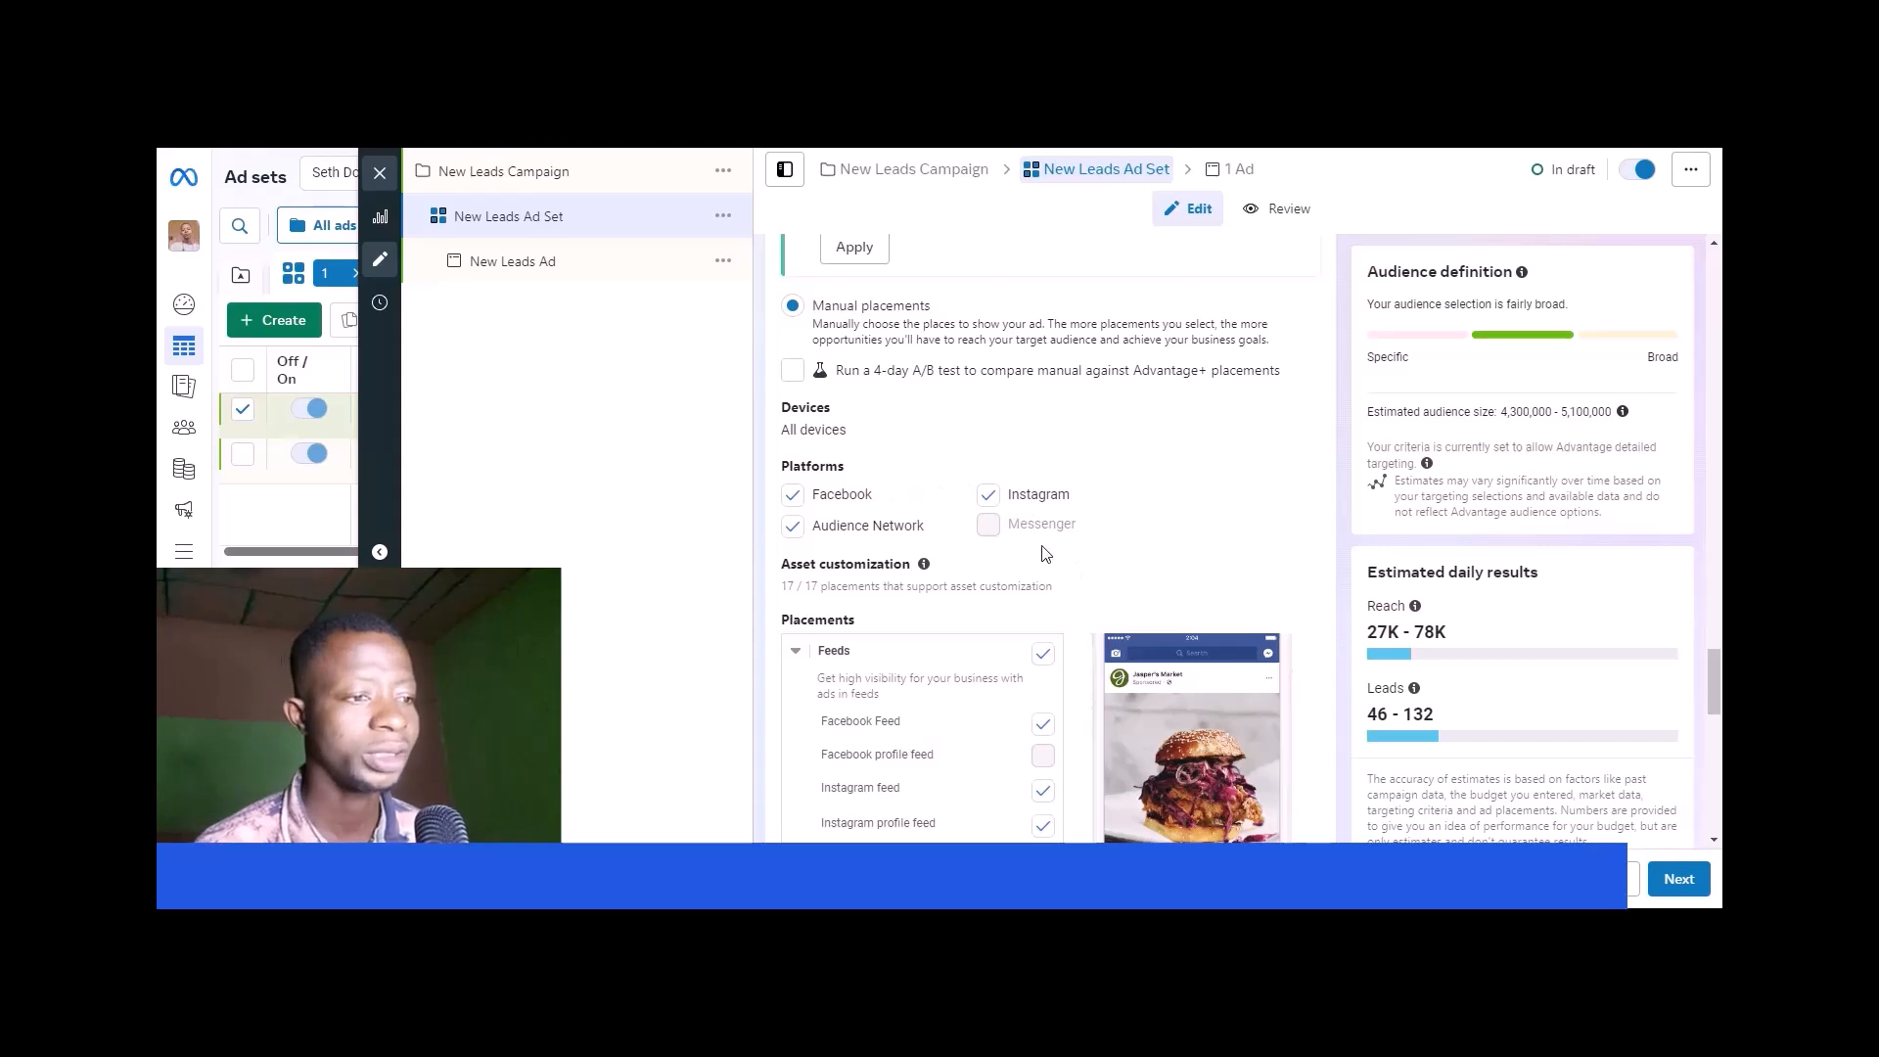
{"action": "left_click", "coordinate": [793, 495]}
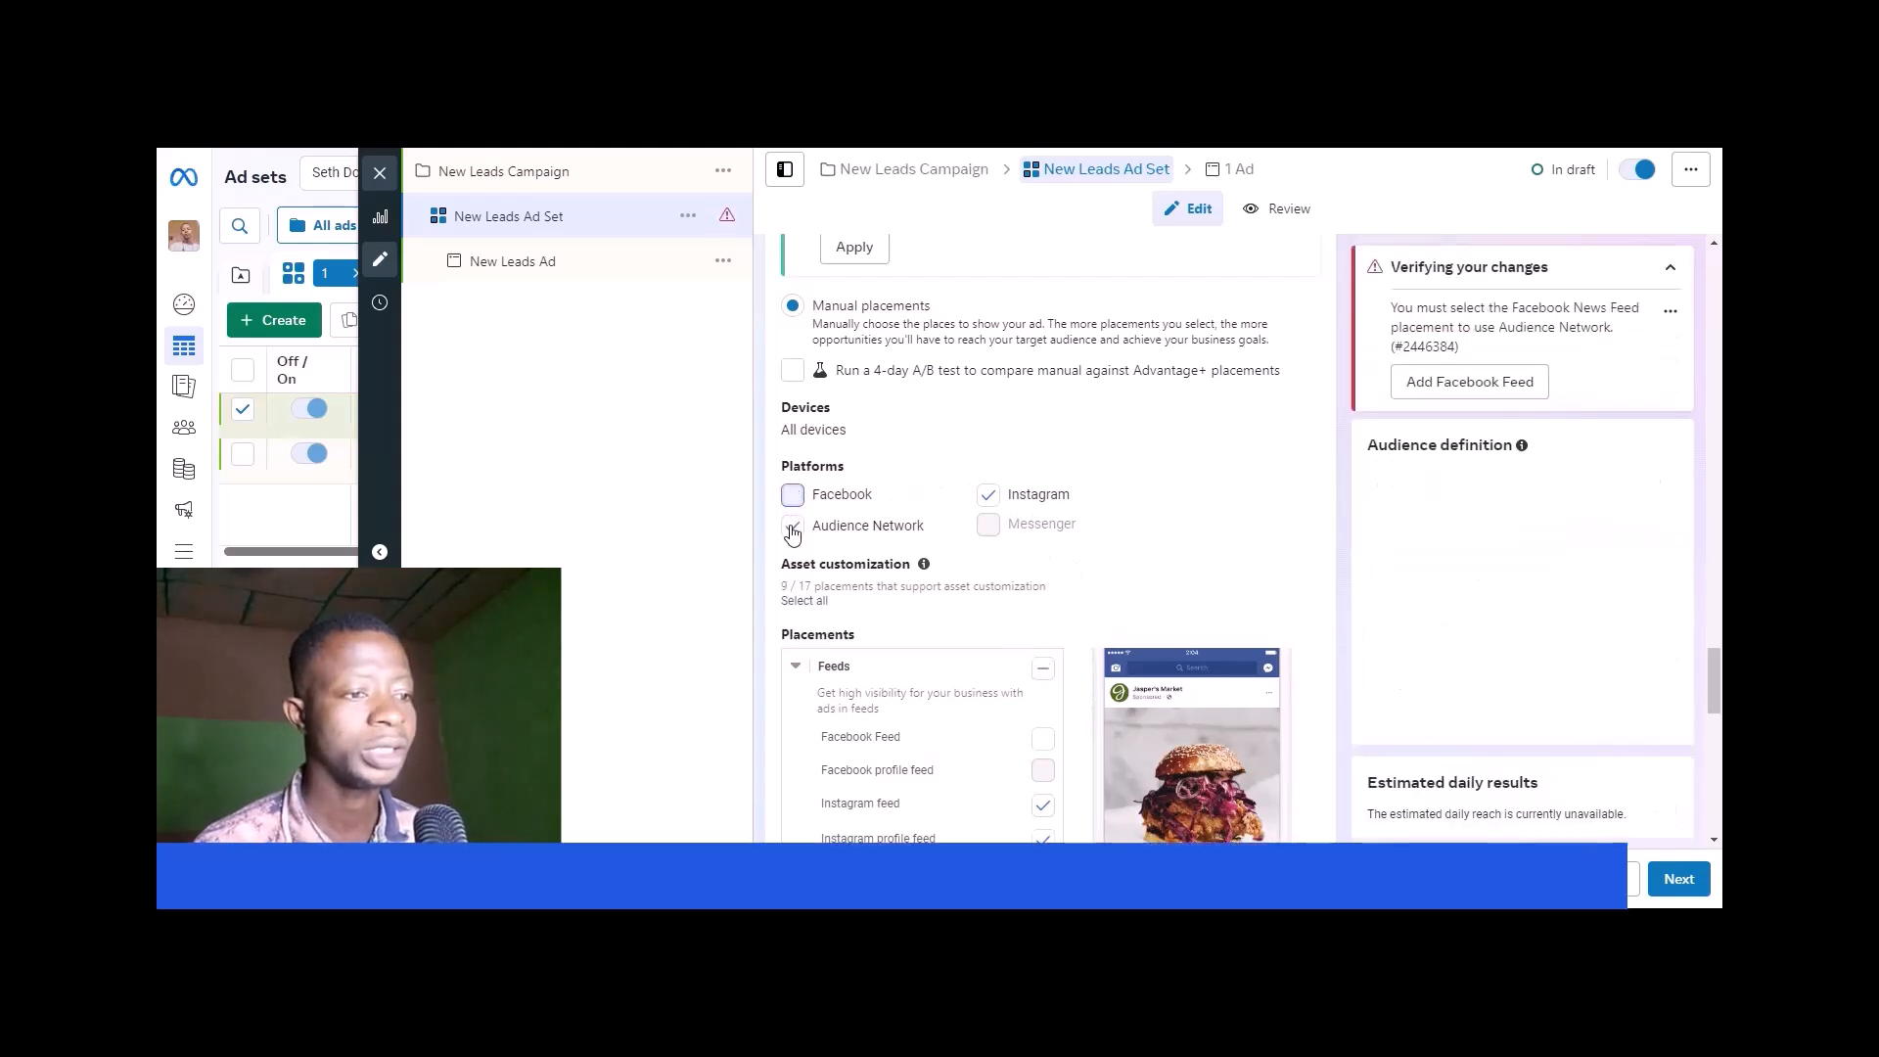
{"action": "left_click", "coordinate": [792, 529]}
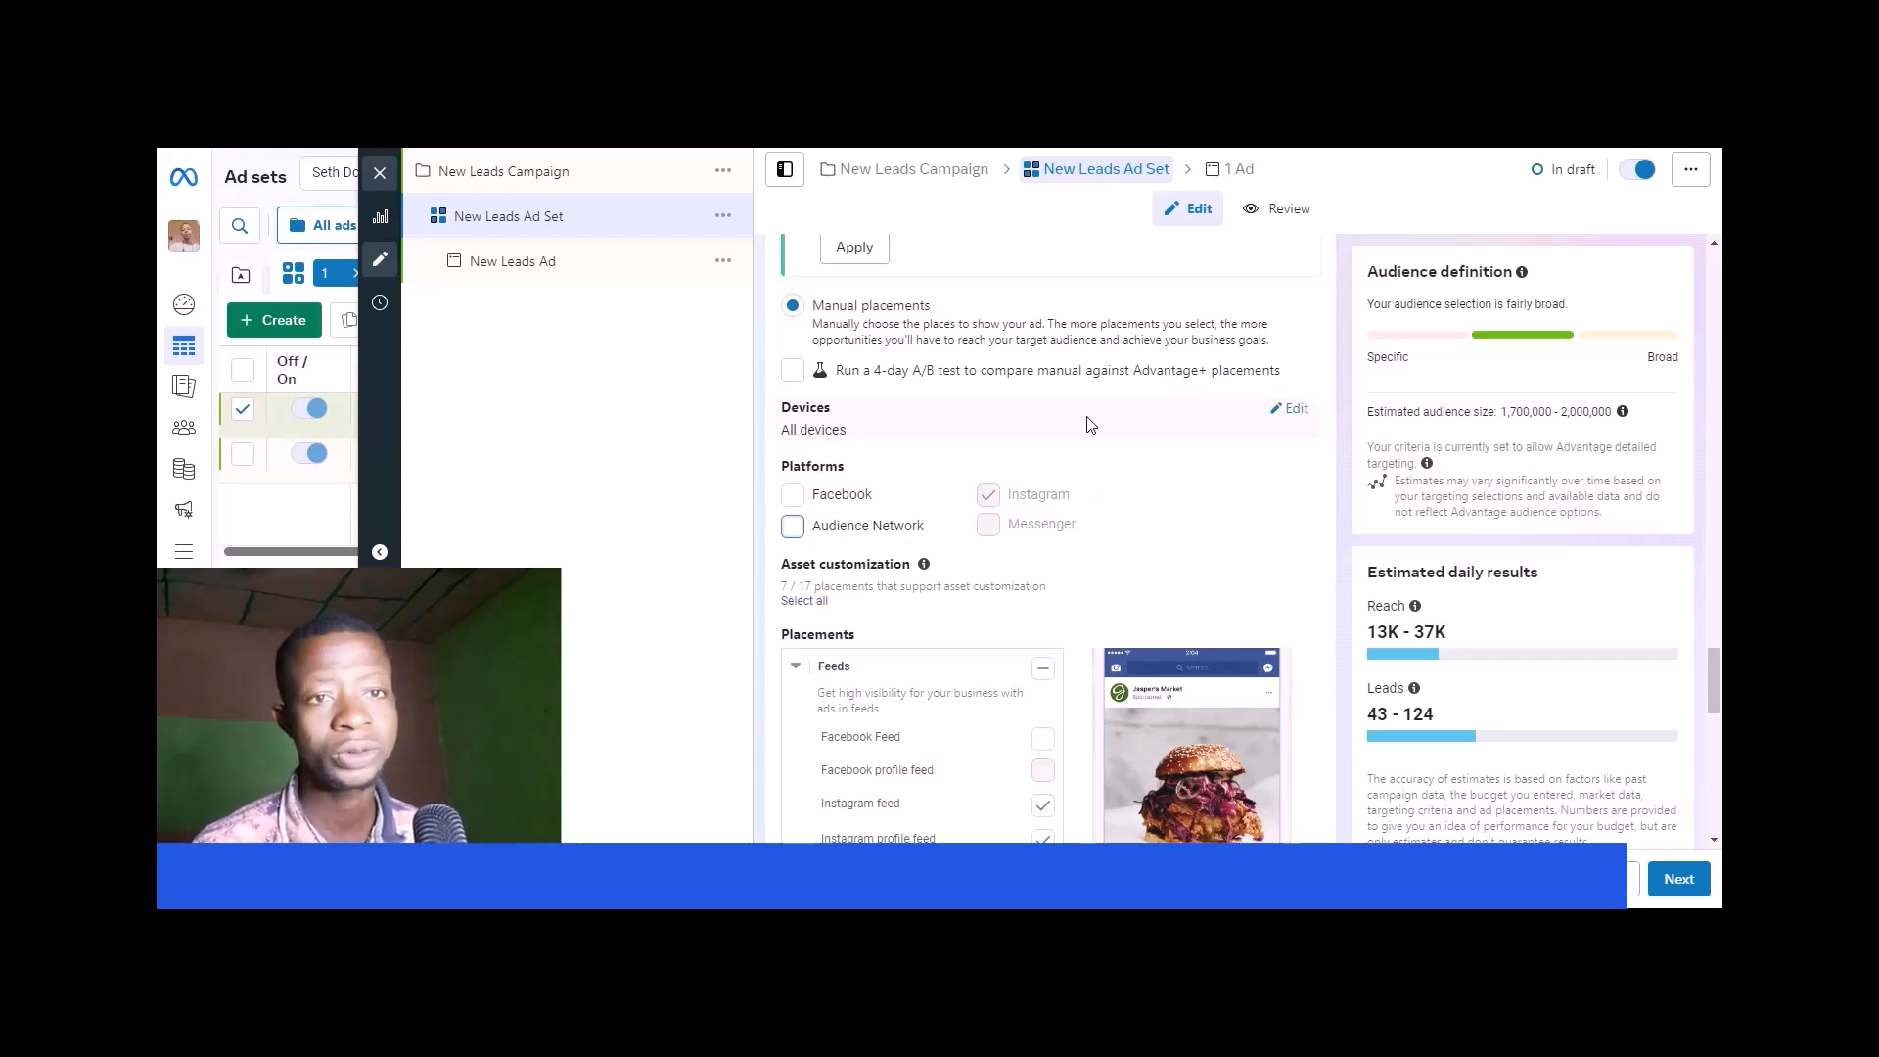
{"action": "left_click", "coordinate": [795, 497]}
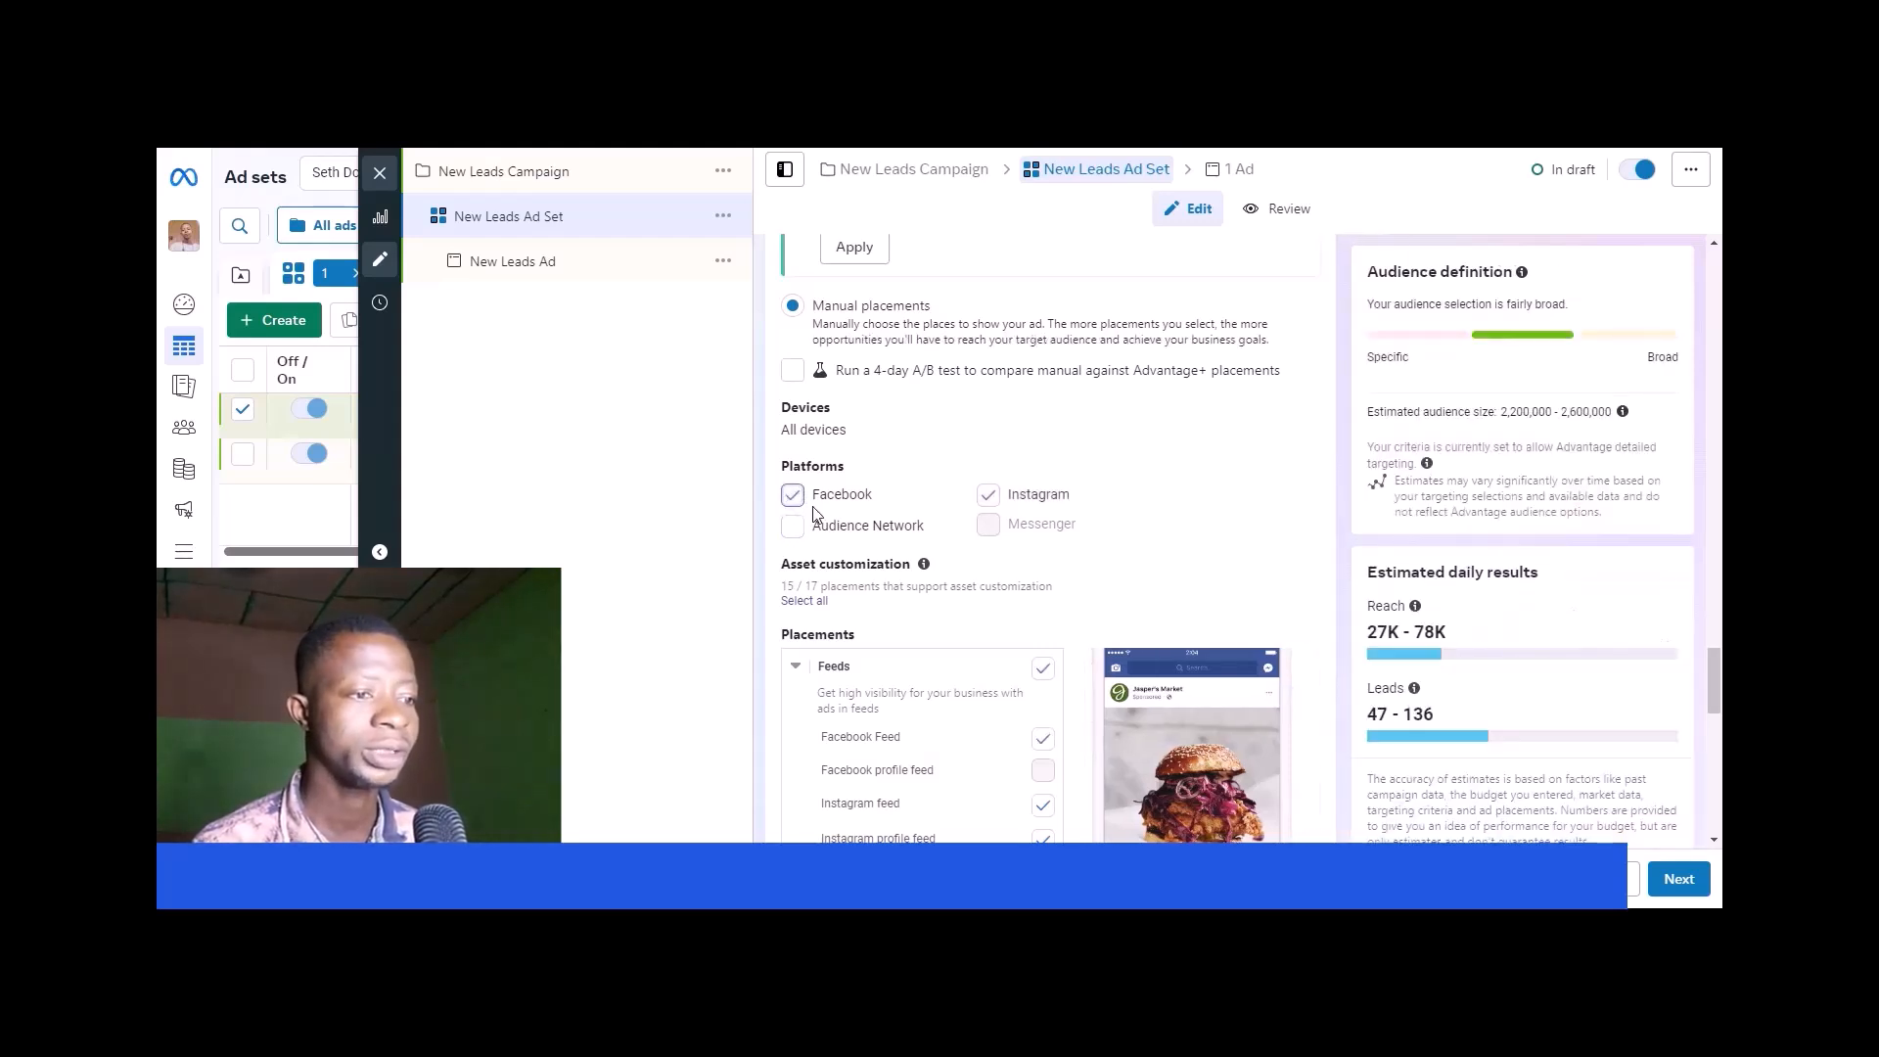
{"action": "left_click", "coordinate": [795, 497]}
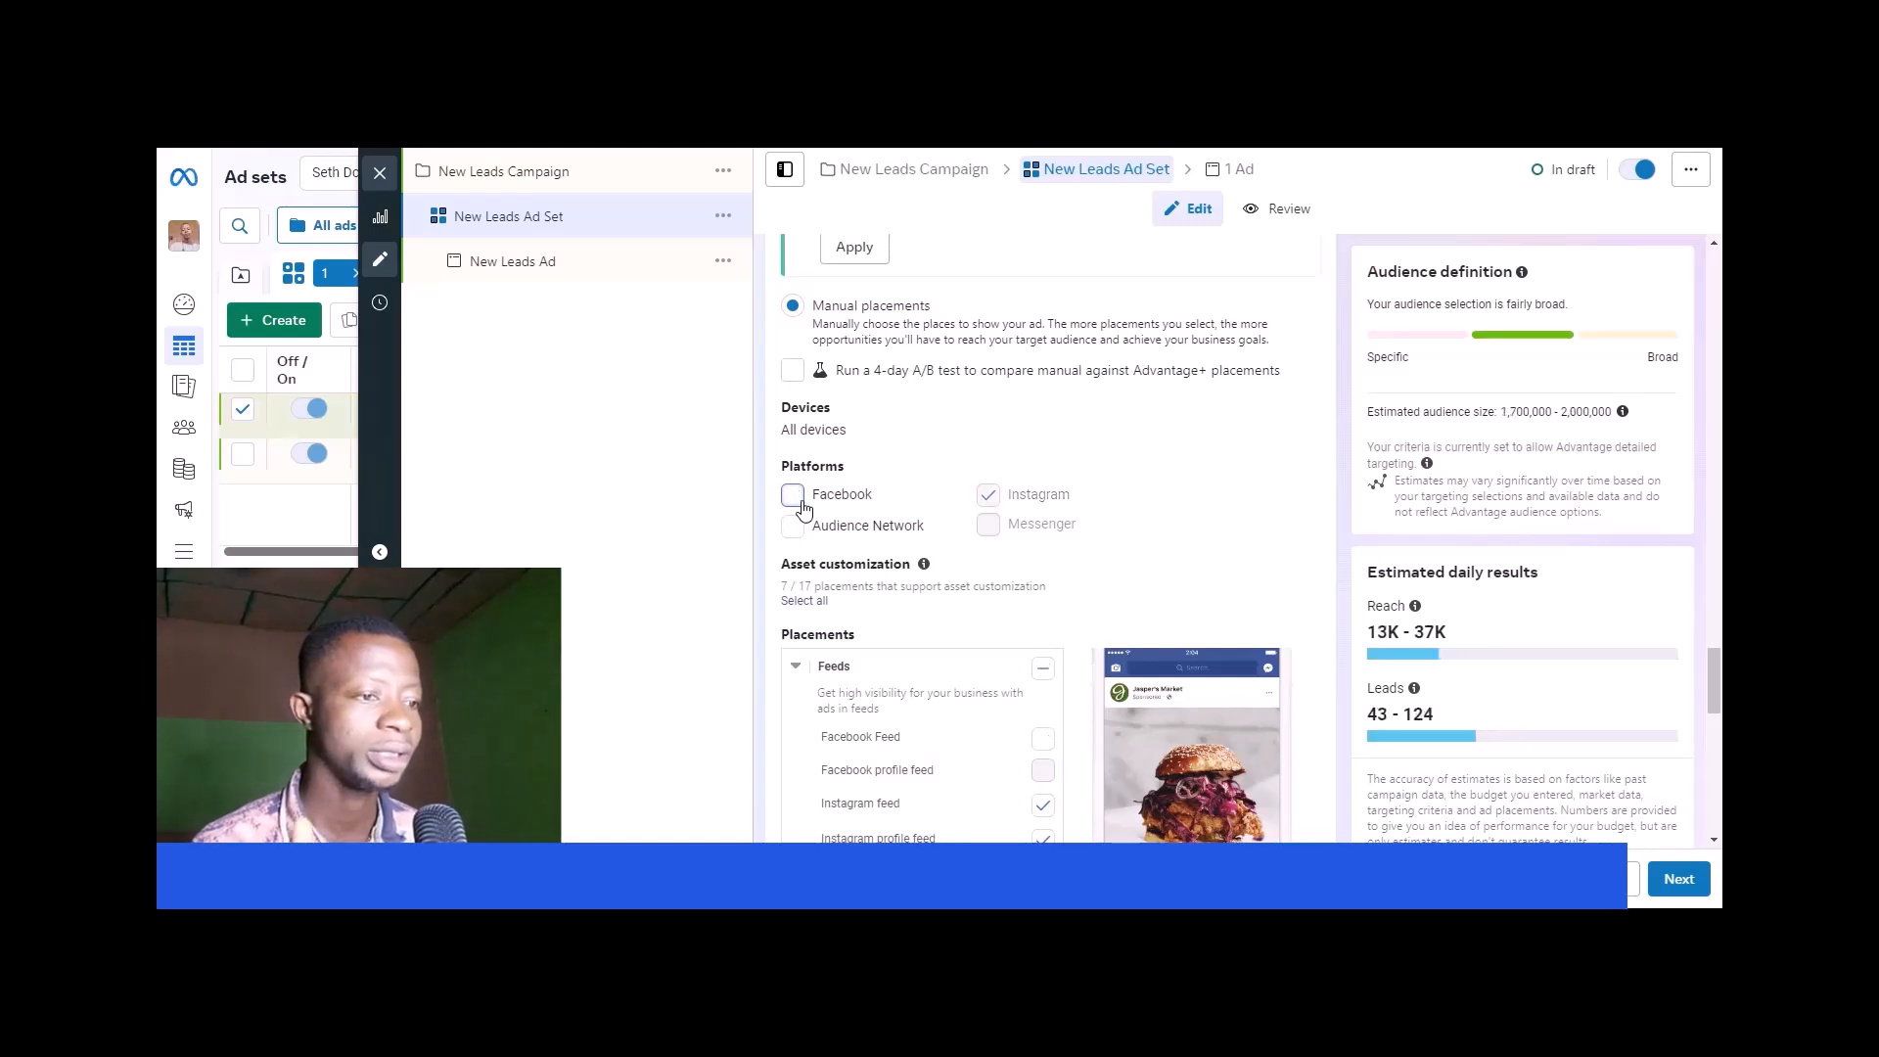
- Review the individual placements from feeds to apps and sites, switching Instagram search results off and back on
{"action": "scroll", "coordinate": [861, 538], "scroll_direction": "down", "scroll_amount": 2}
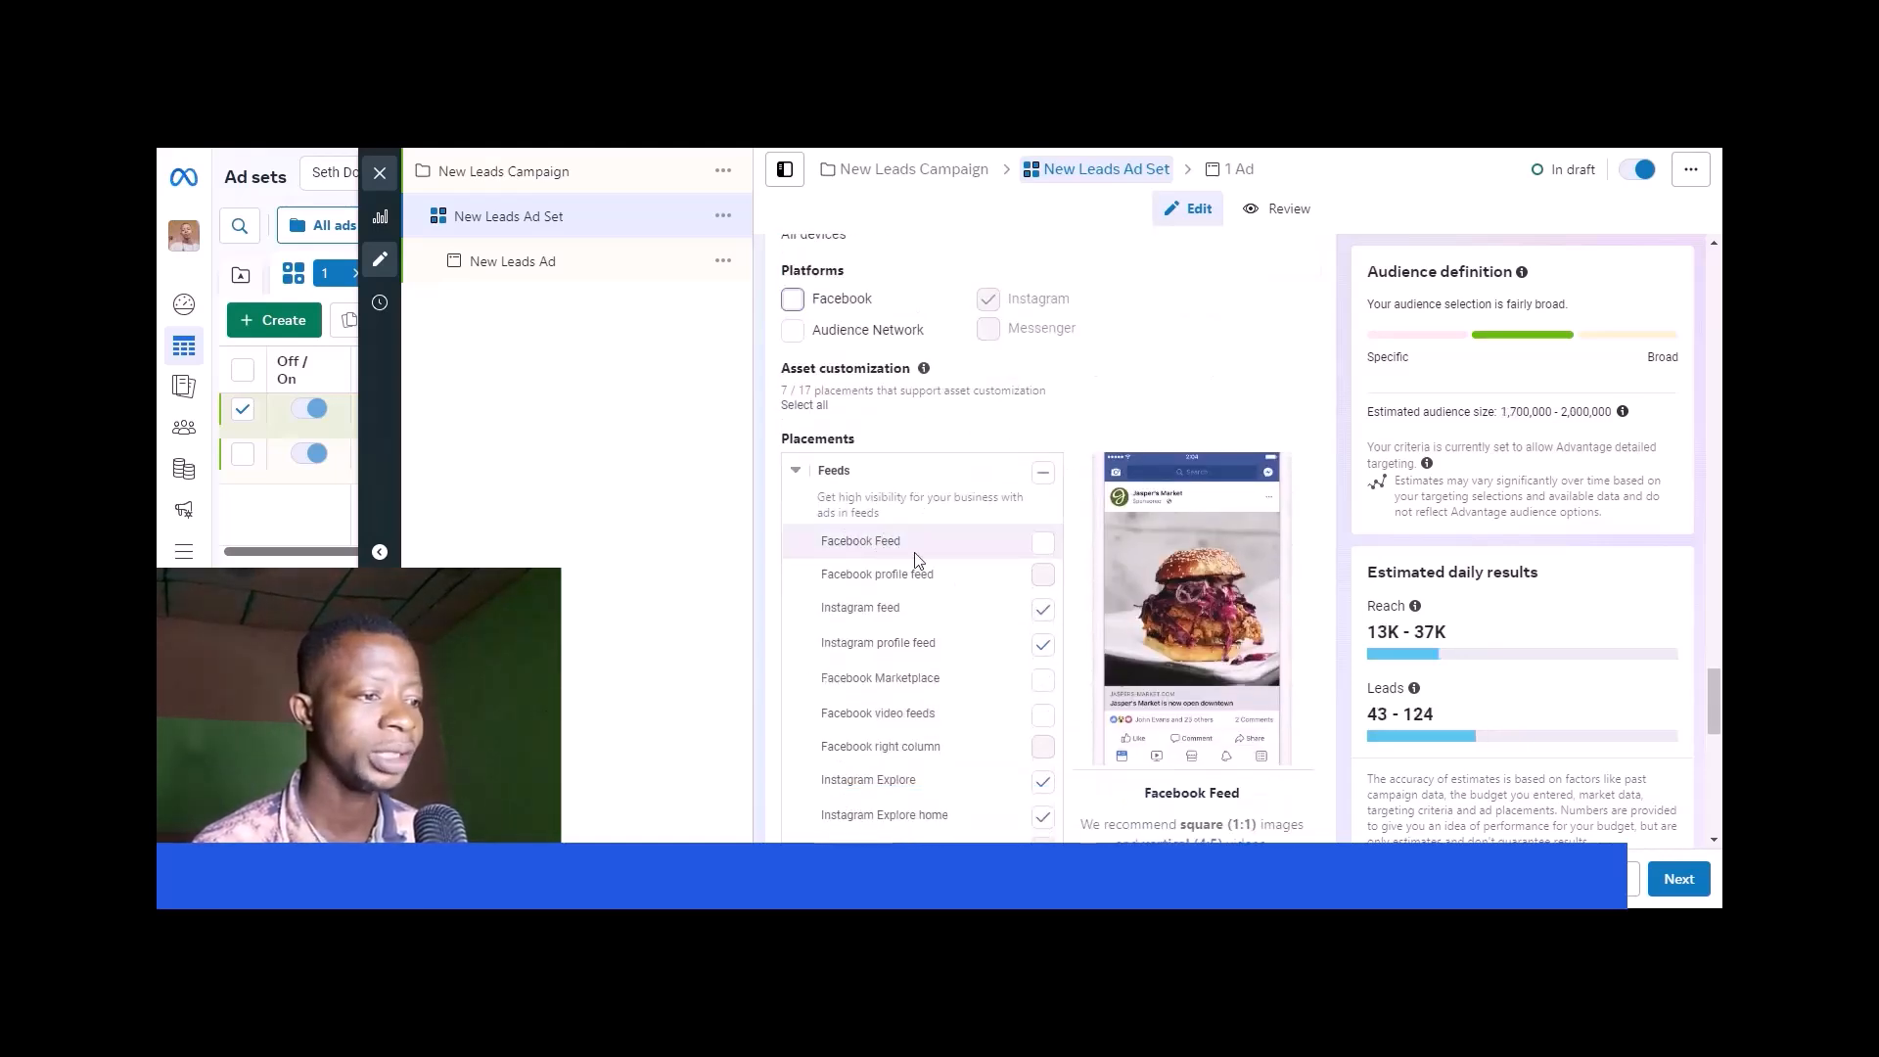
{"action": "scroll", "coordinate": [998, 622], "scroll_direction": "down", "scroll_amount": 1}
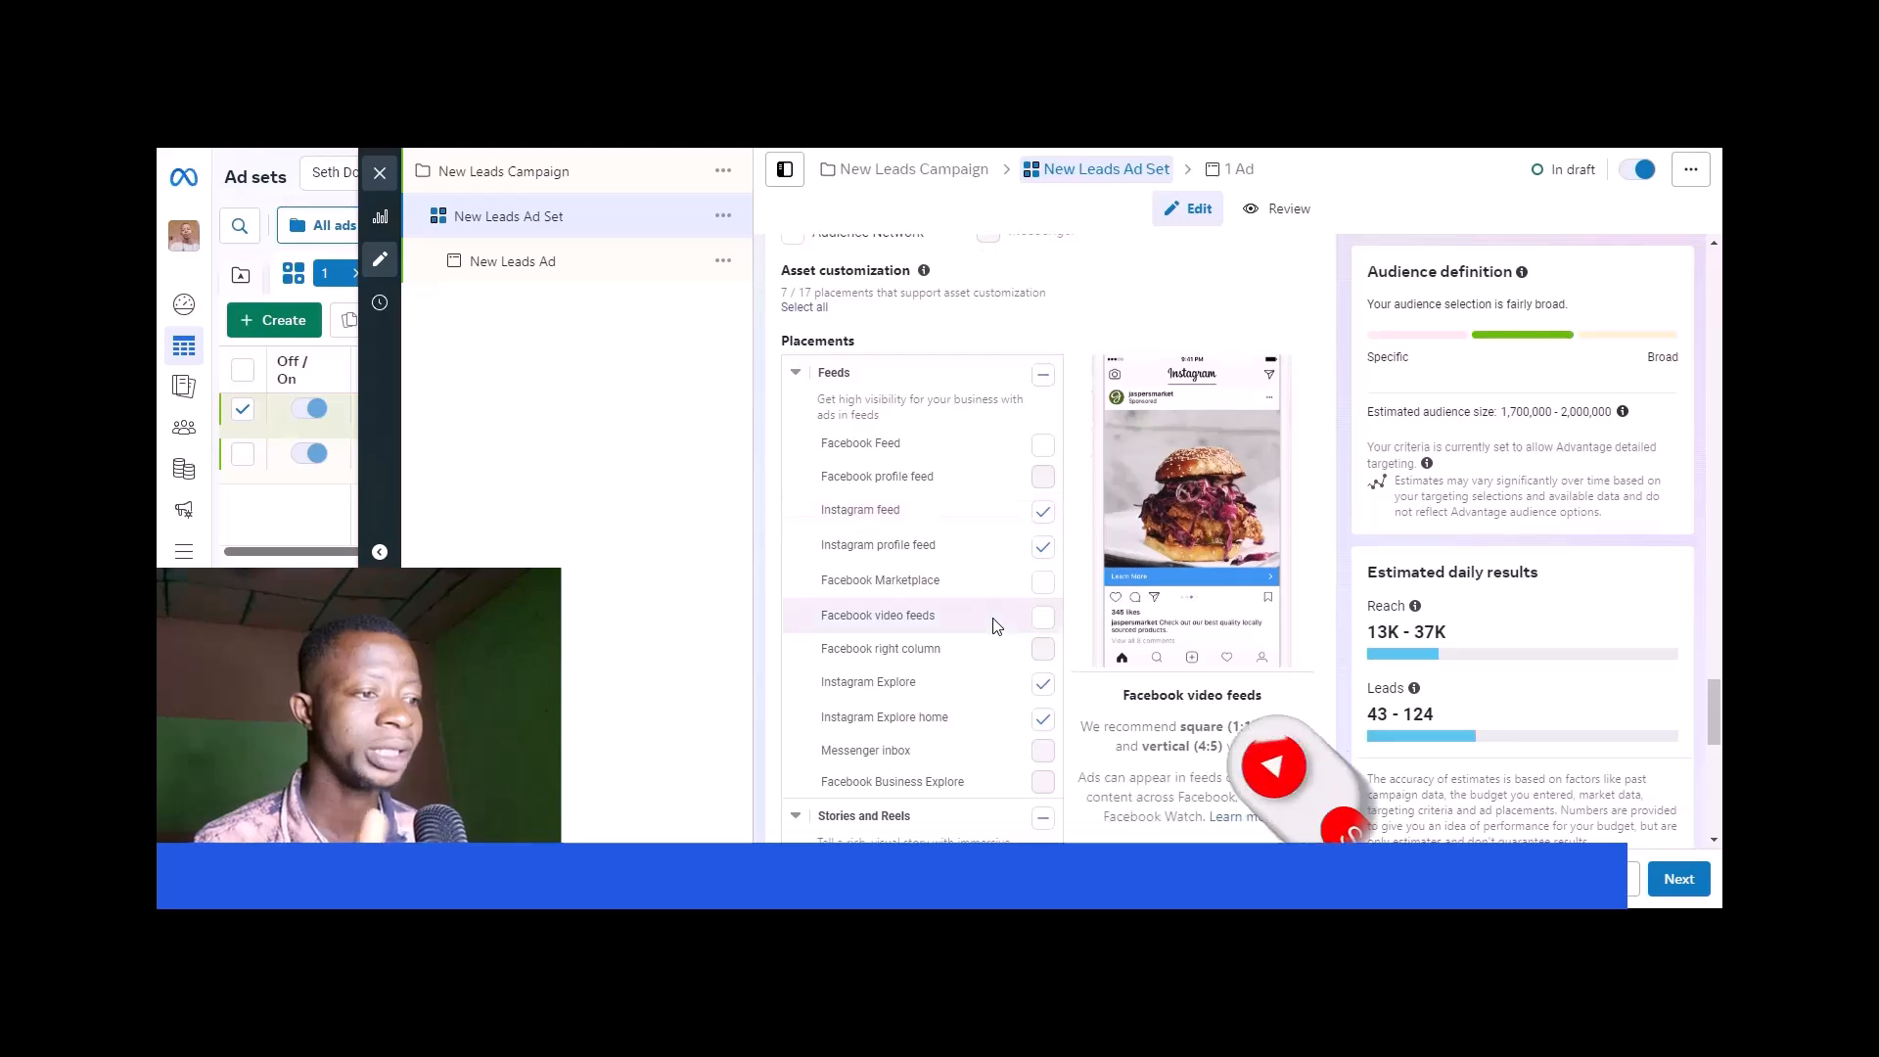
{"action": "scroll", "coordinate": [996, 625], "scroll_direction": "down", "scroll_amount": 1}
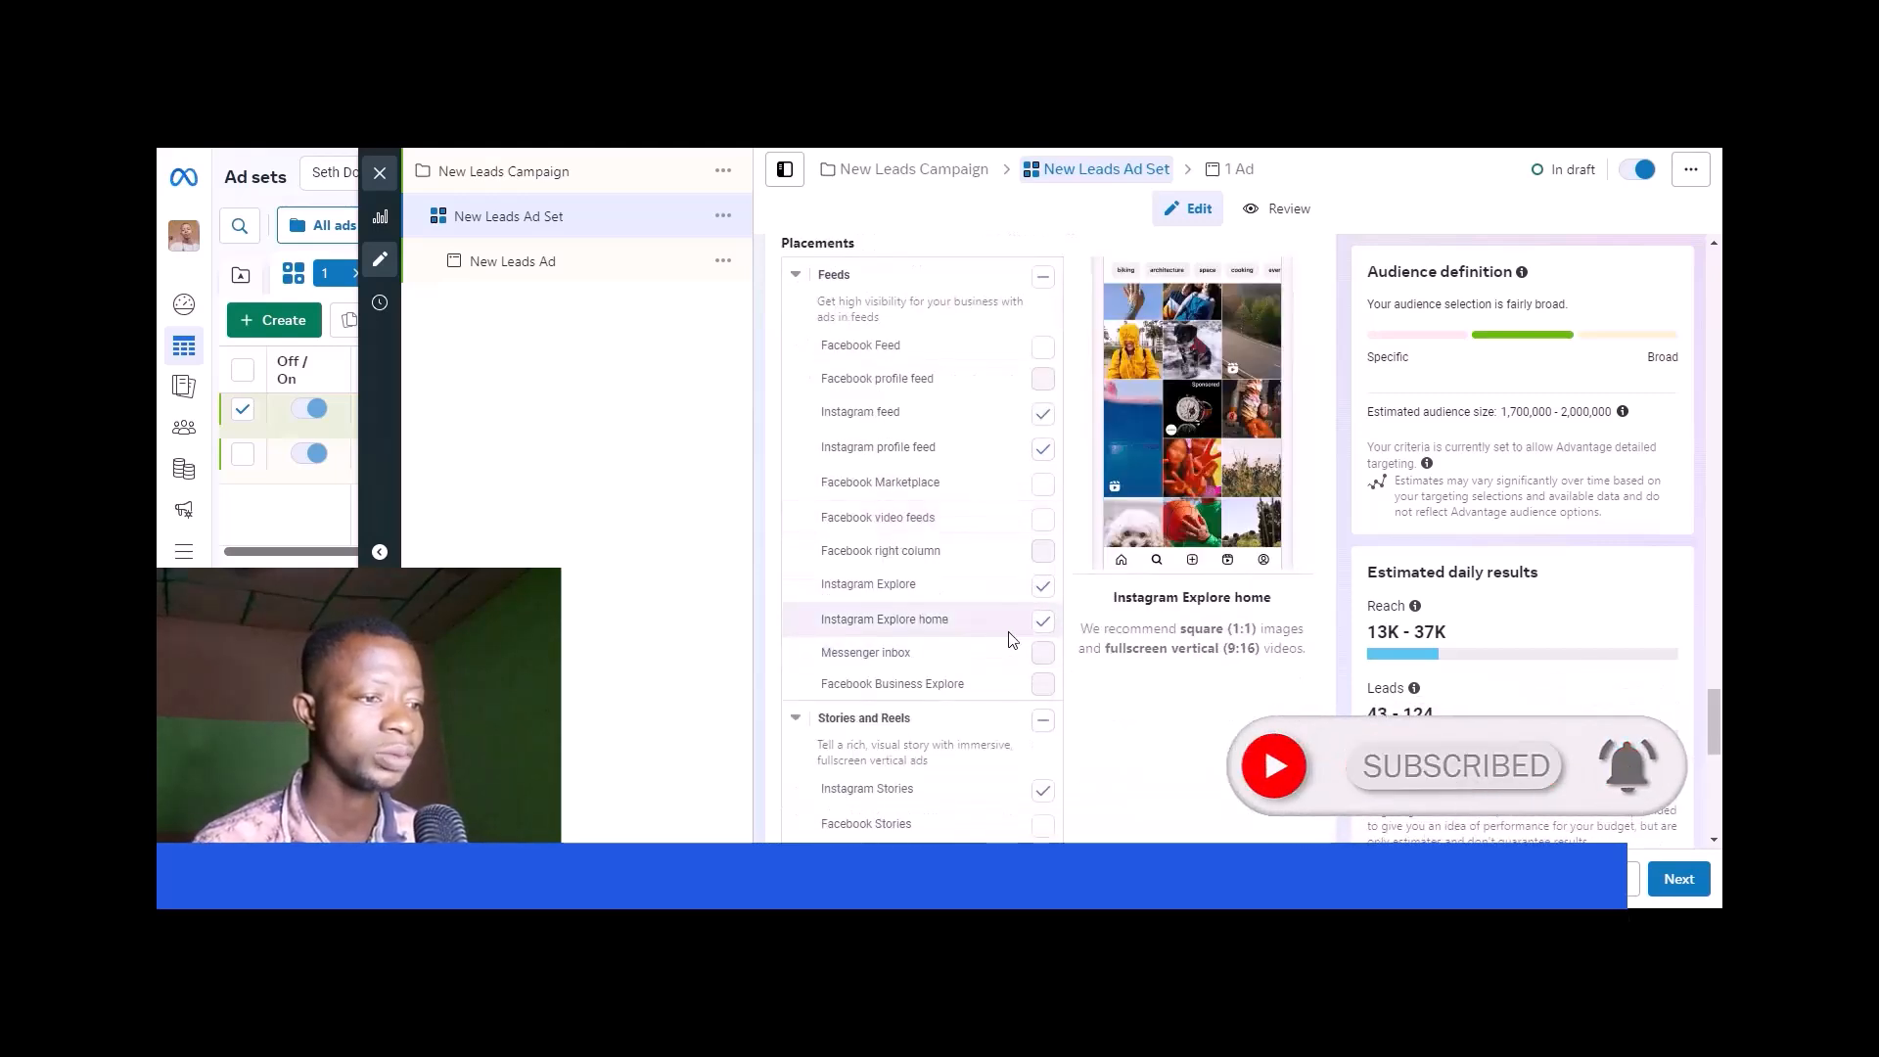
{"action": "scroll", "coordinate": [1013, 639], "scroll_direction": "down", "scroll_amount": 8}
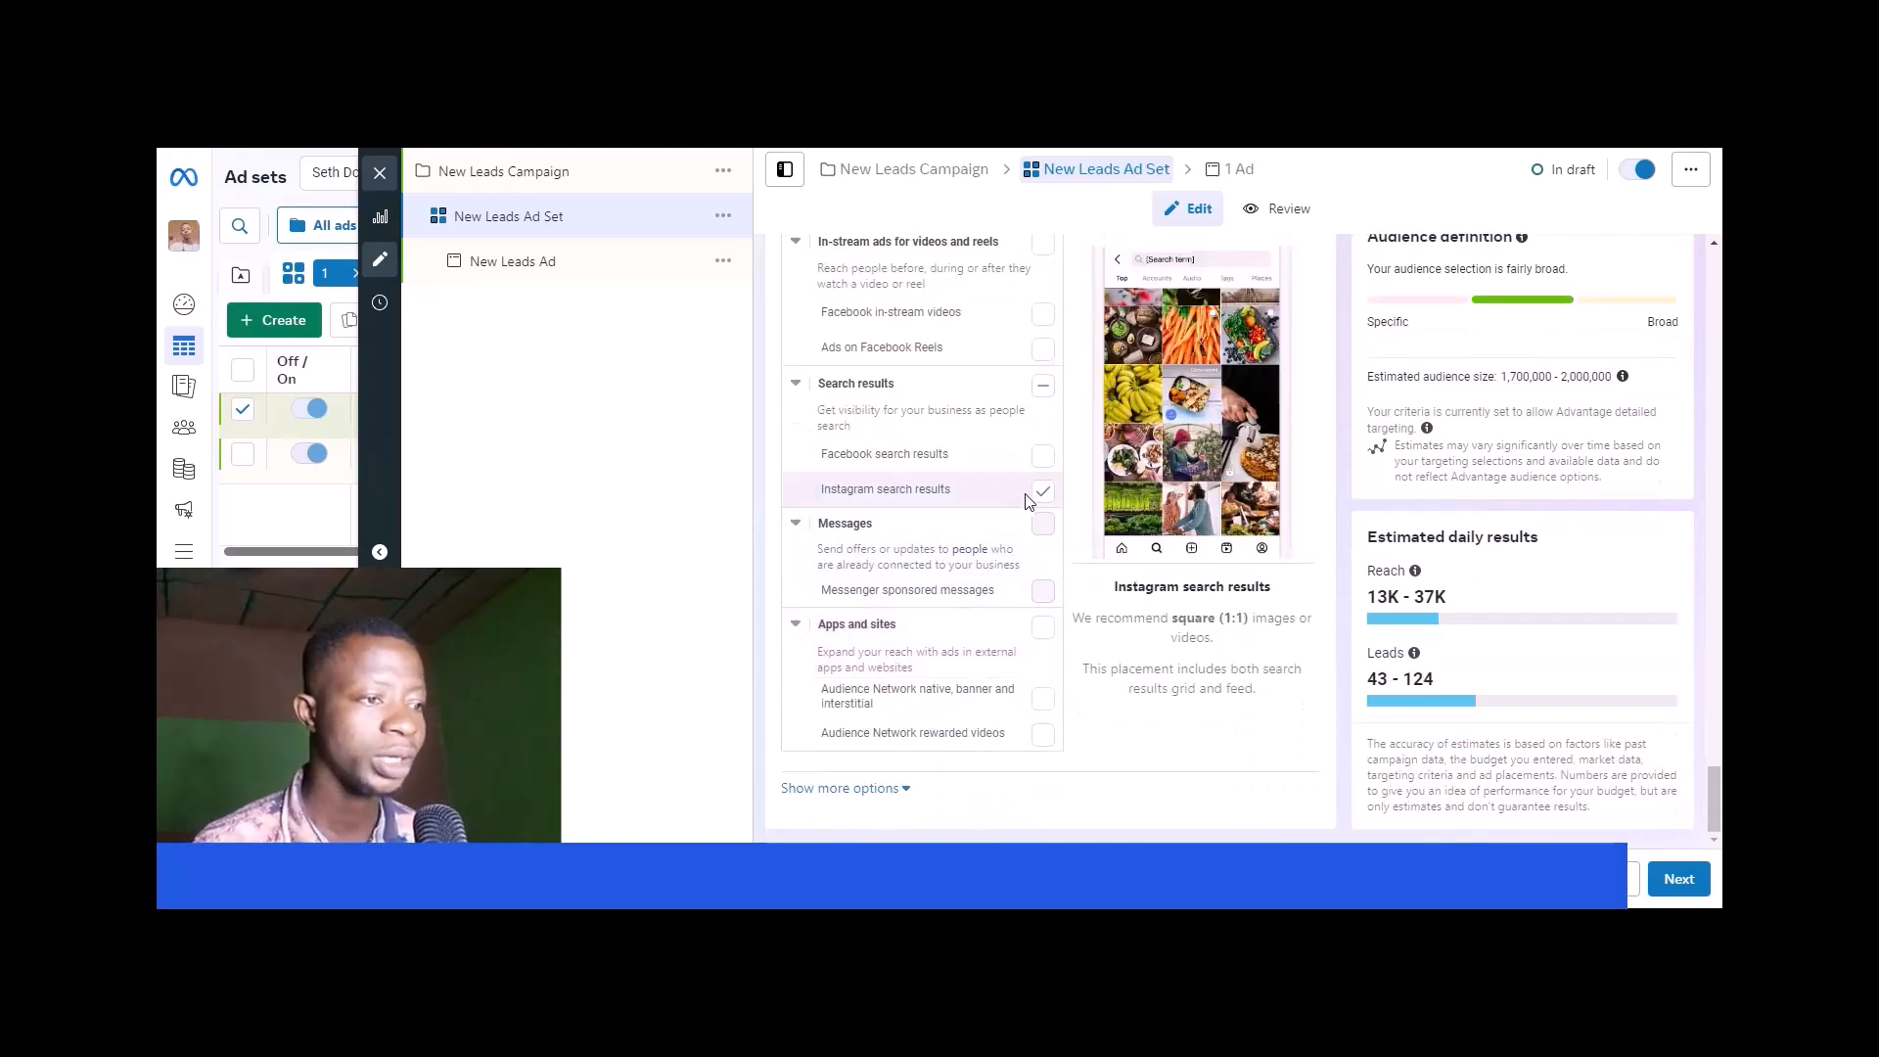
{"action": "left_click", "coordinate": [1043, 494]}
{"action": "left_click", "coordinate": [1043, 493]}
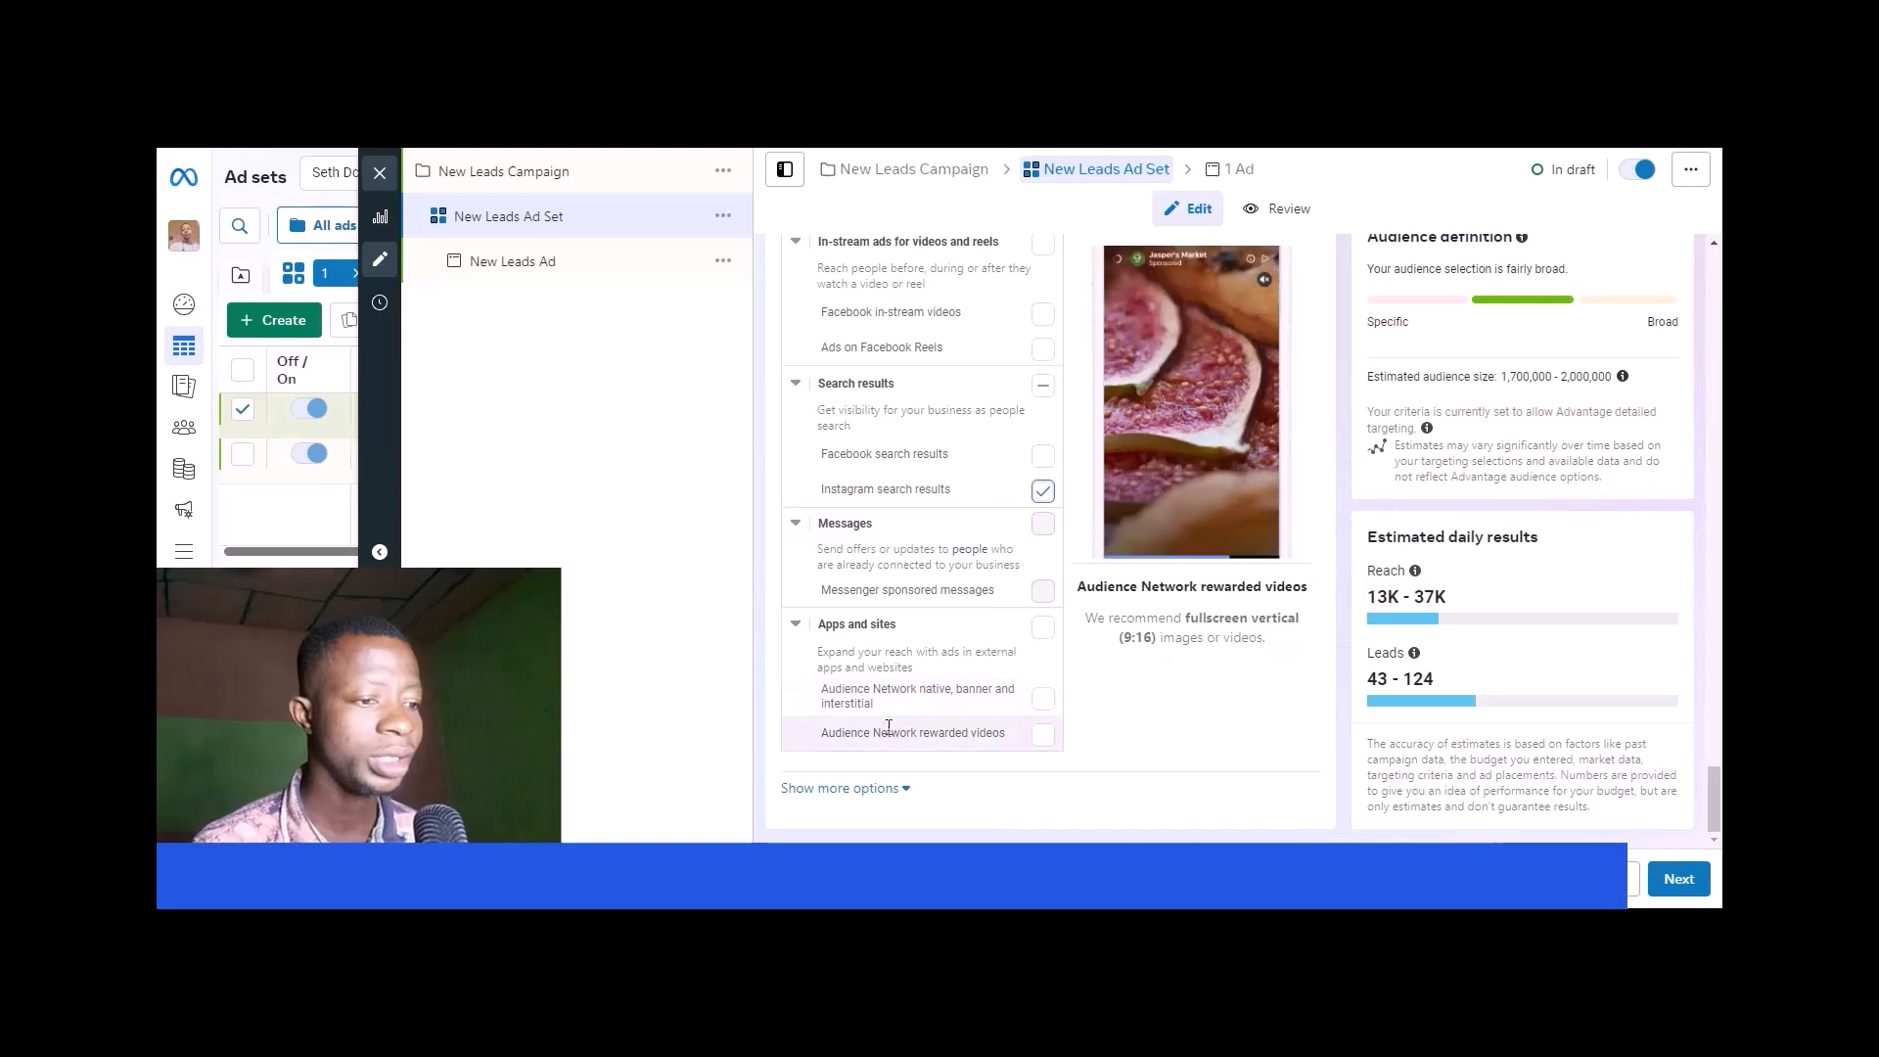
- Expand the additional placement options and review the mobile device, operating system, and brand safety and suitability settings
{"action": "left_click", "coordinate": [894, 789]}
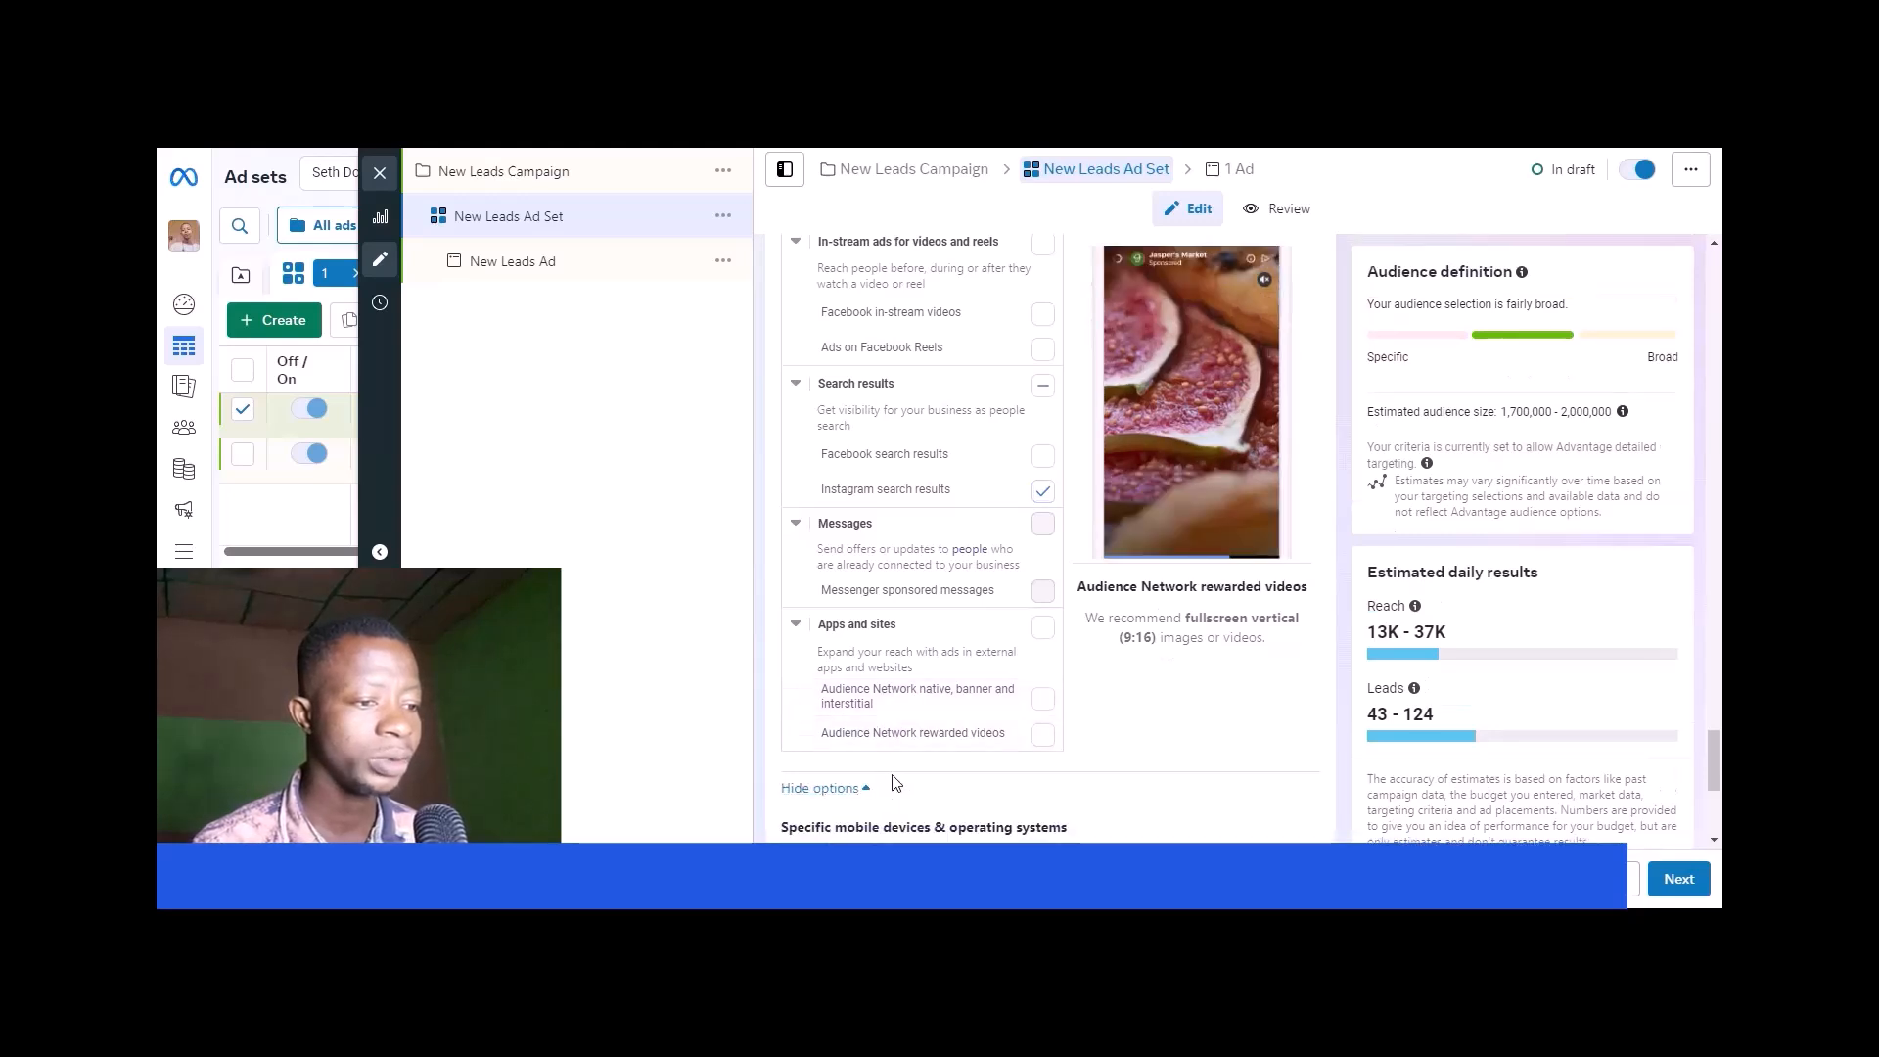
{"action": "scroll", "coordinate": [886, 763], "scroll_direction": "down", "scroll_amount": 2}
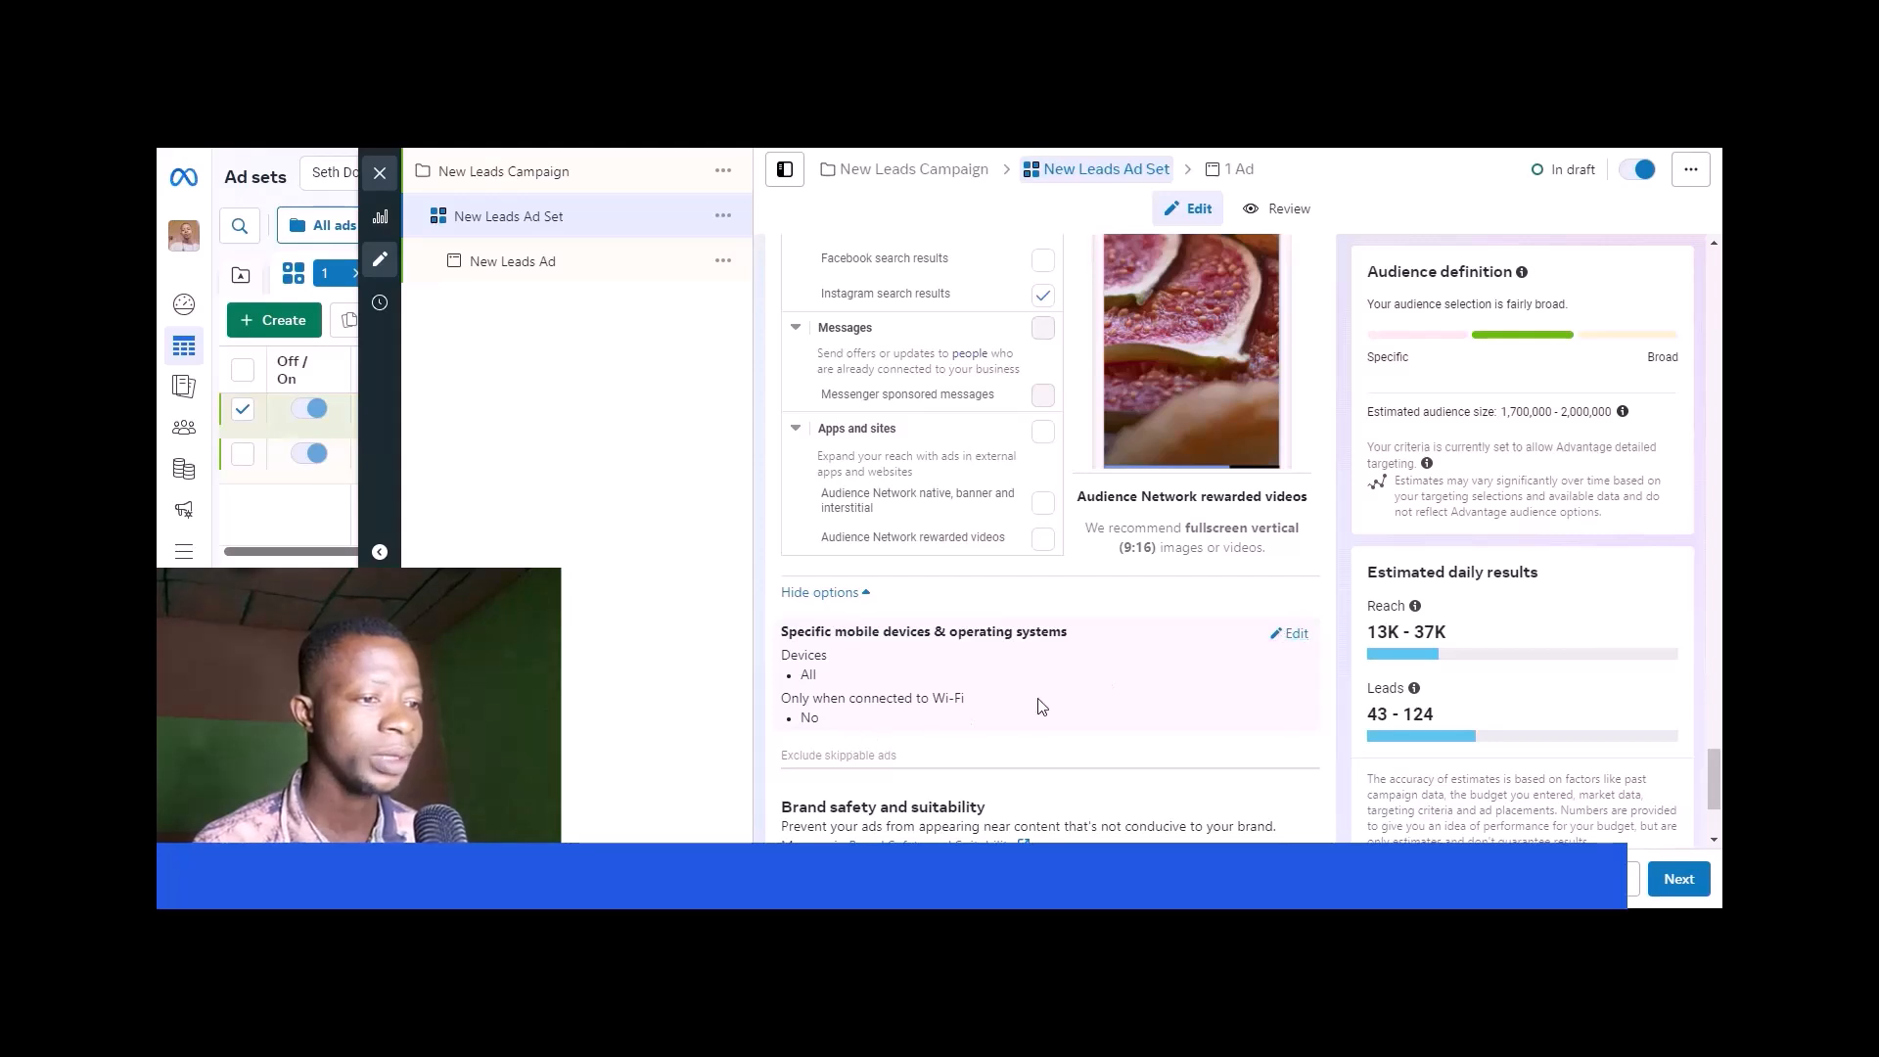
{"action": "scroll", "coordinate": [1041, 706], "scroll_direction": "down", "scroll_amount": 2}
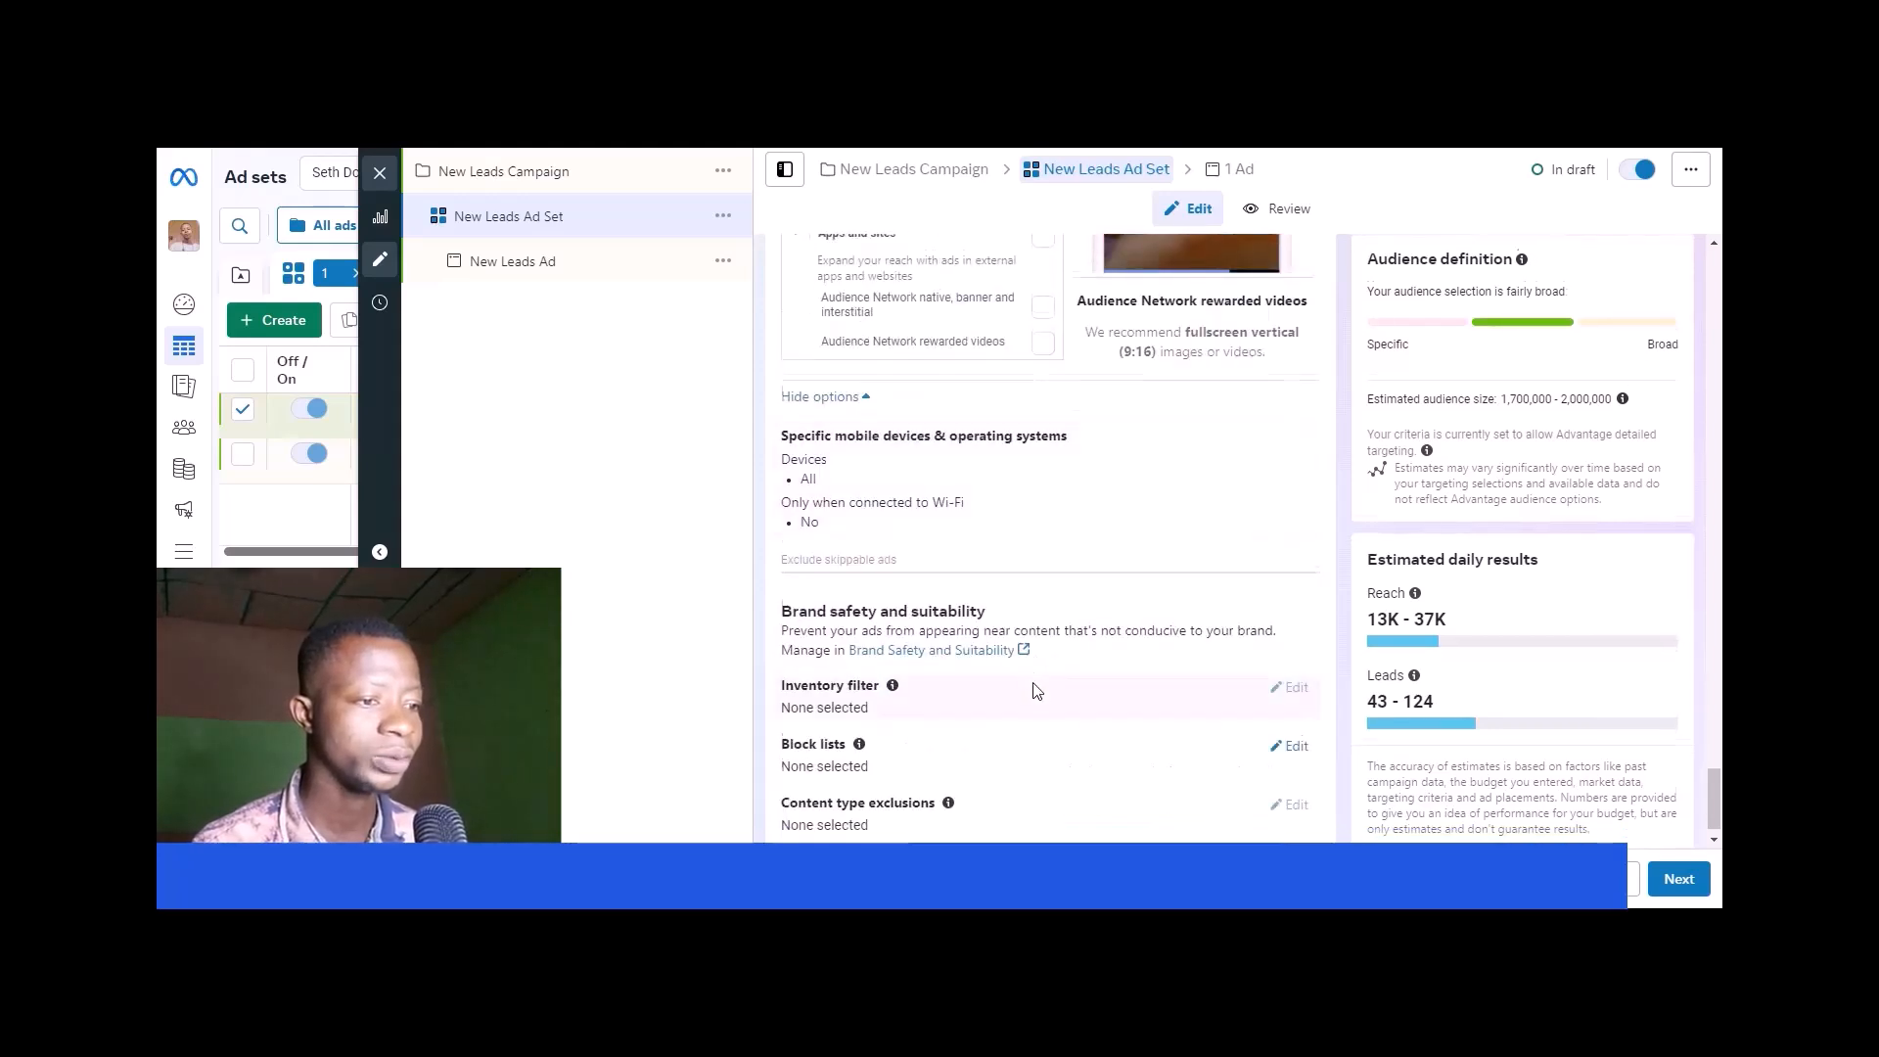
{"action": "scroll", "coordinate": [1037, 691], "scroll_direction": "down", "scroll_amount": 1}
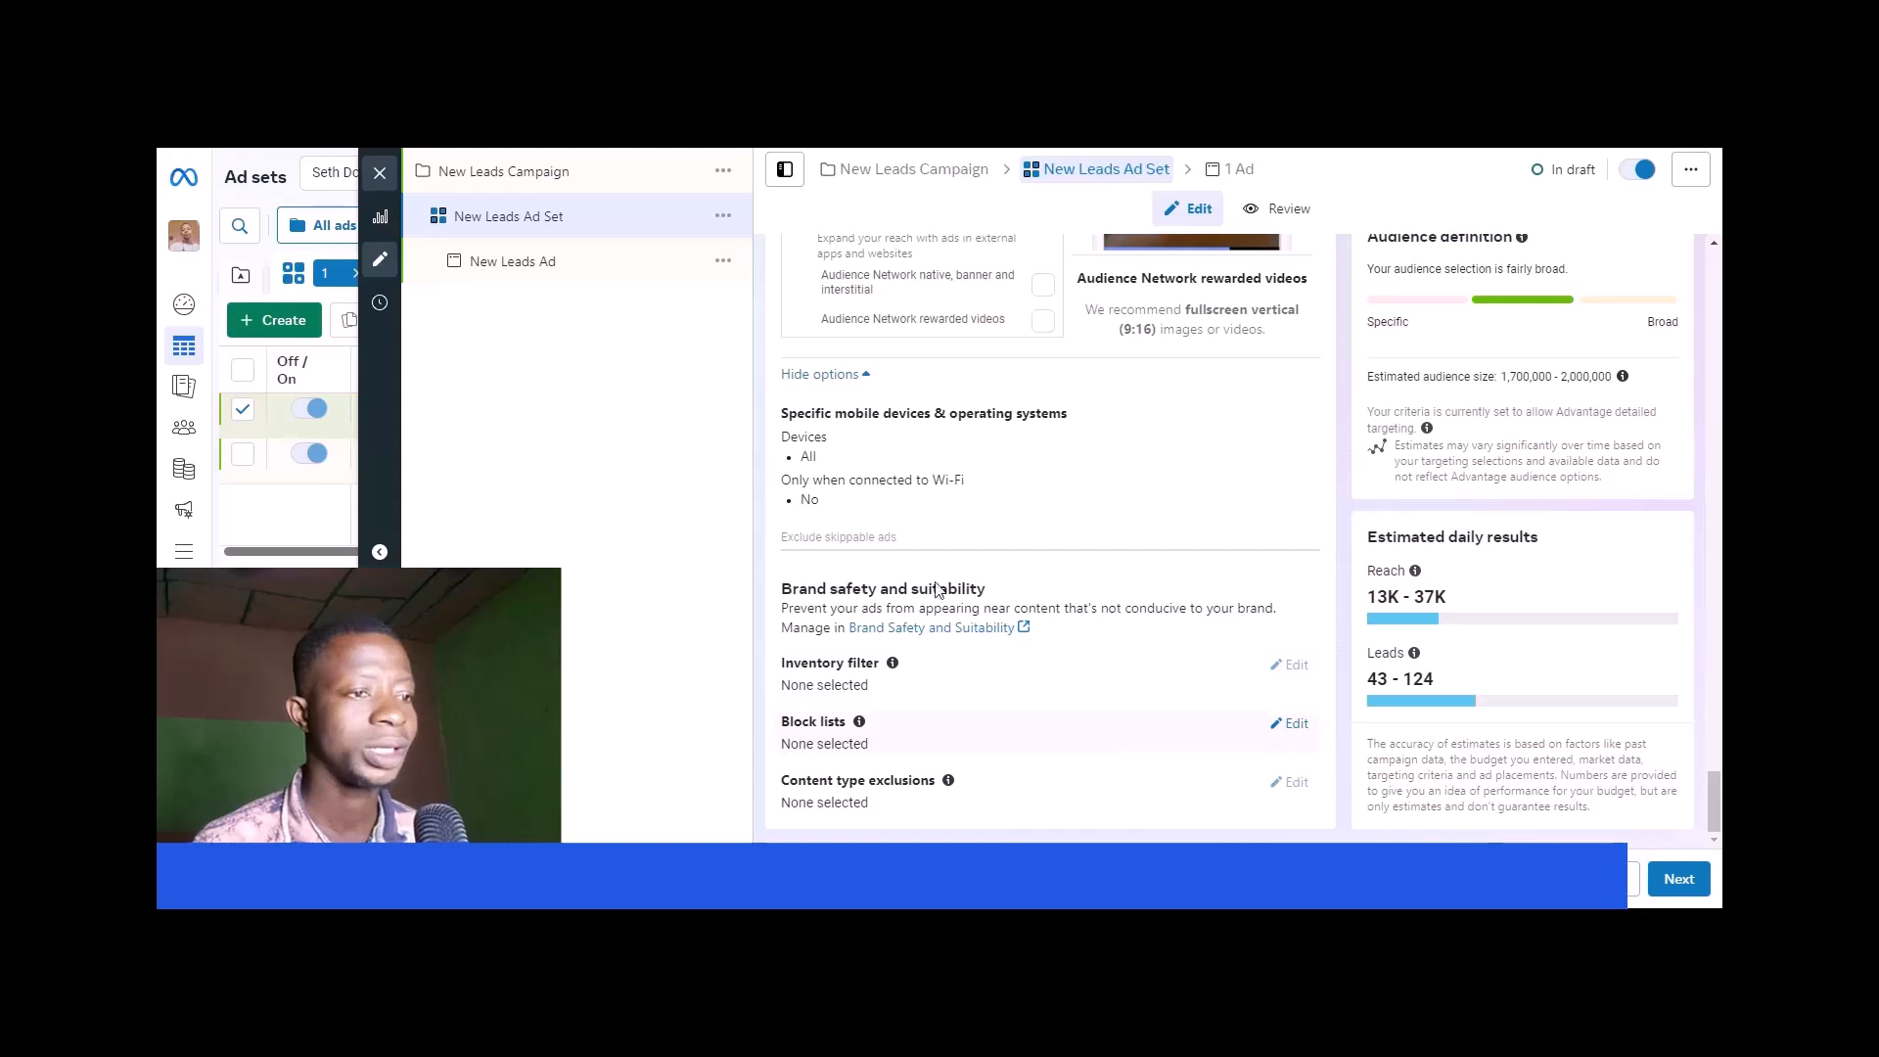
- Open the New Leads Ad settings and review its format, ad creative, call to action and Advantage+ creative enhancements
{"action": "left_click", "coordinate": [617, 263]}
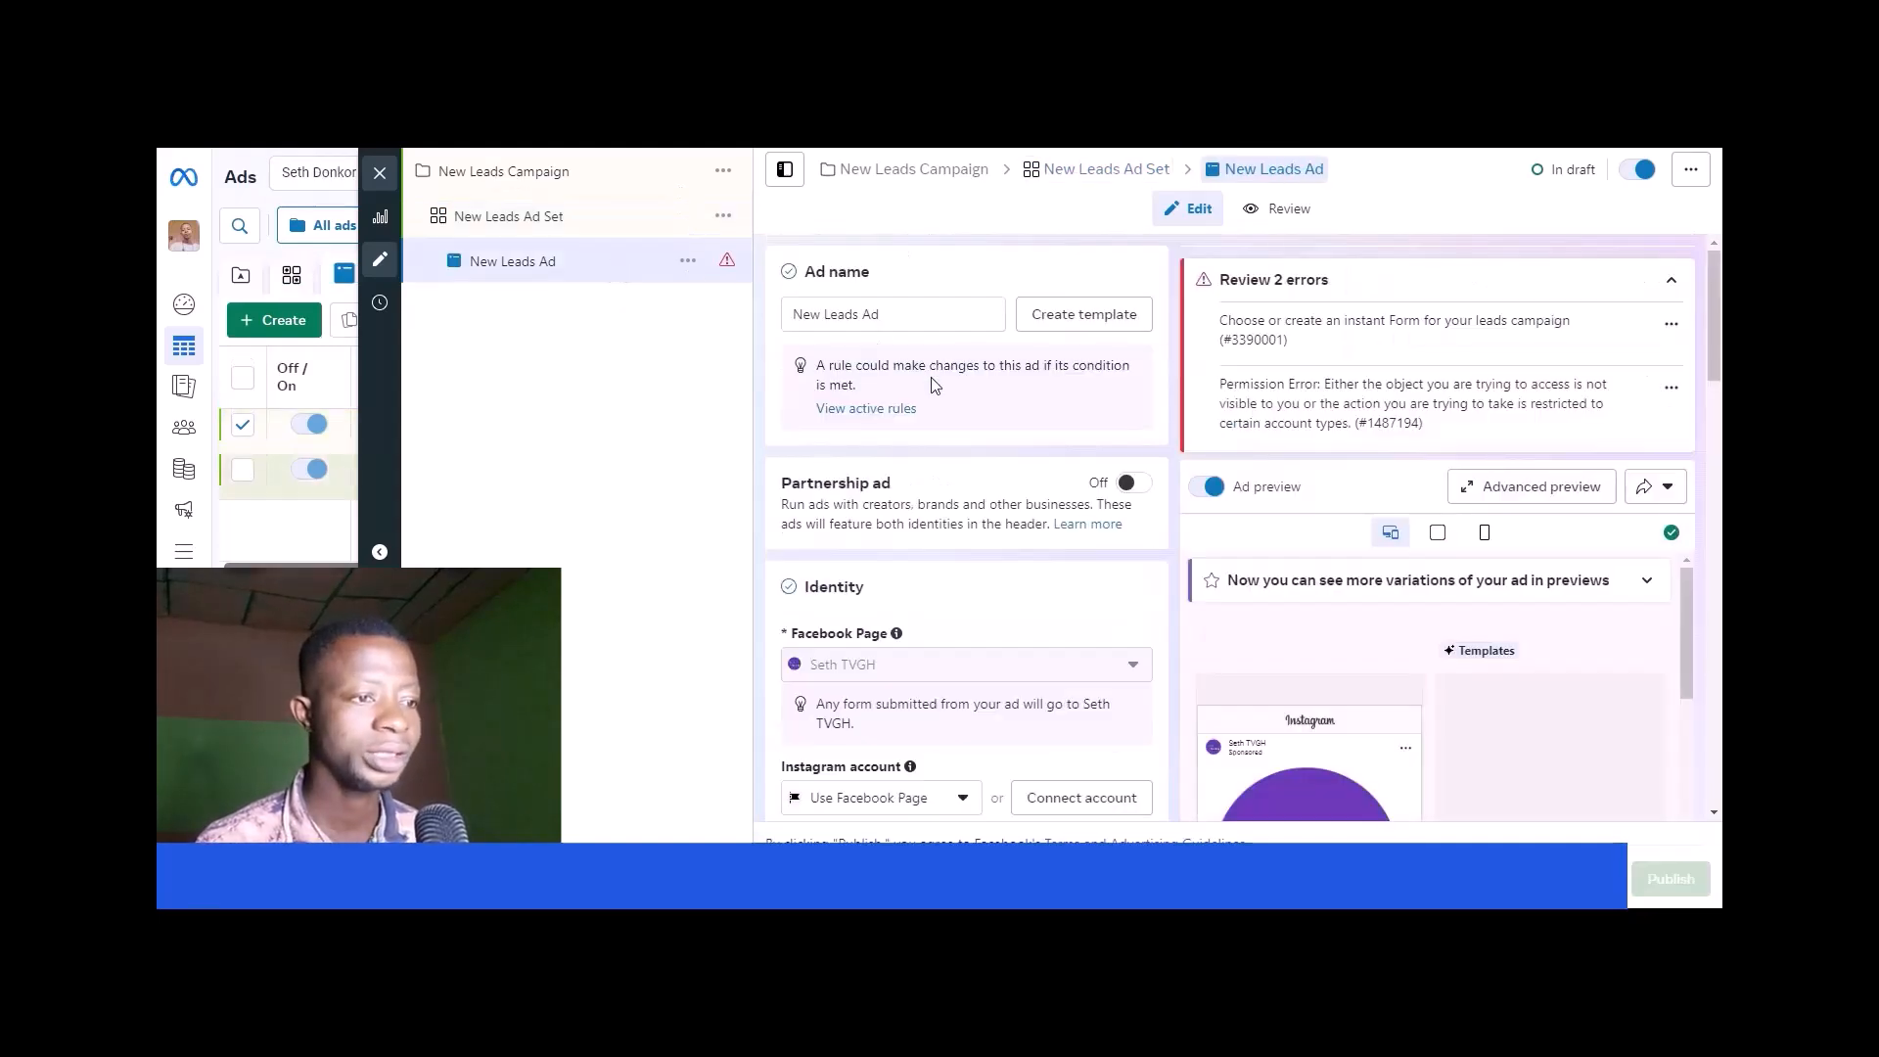
{"action": "scroll", "coordinate": [940, 392], "scroll_direction": "down", "scroll_amount": 5}
{"action": "scroll", "coordinate": [954, 398], "scroll_direction": "down", "scroll_amount": 2}
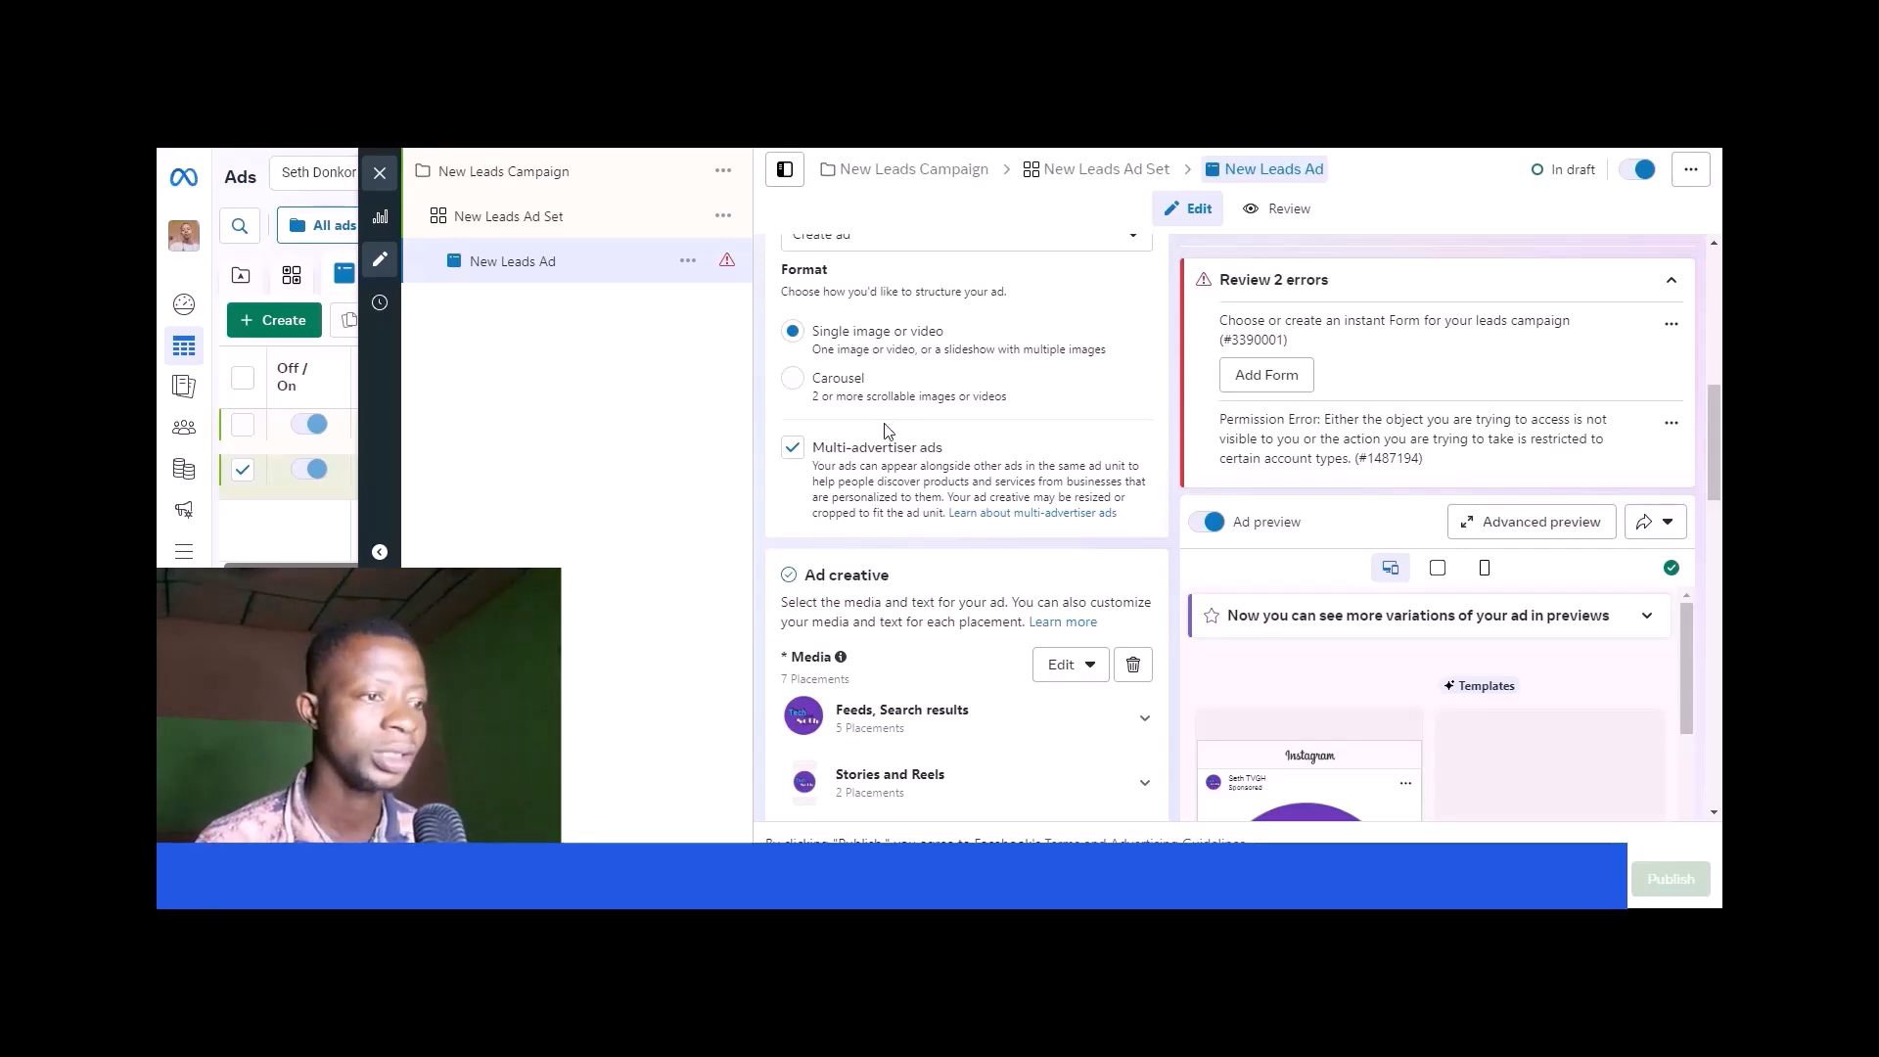
{"action": "scroll", "coordinate": [886, 431], "scroll_direction": "down", "scroll_amount": 3}
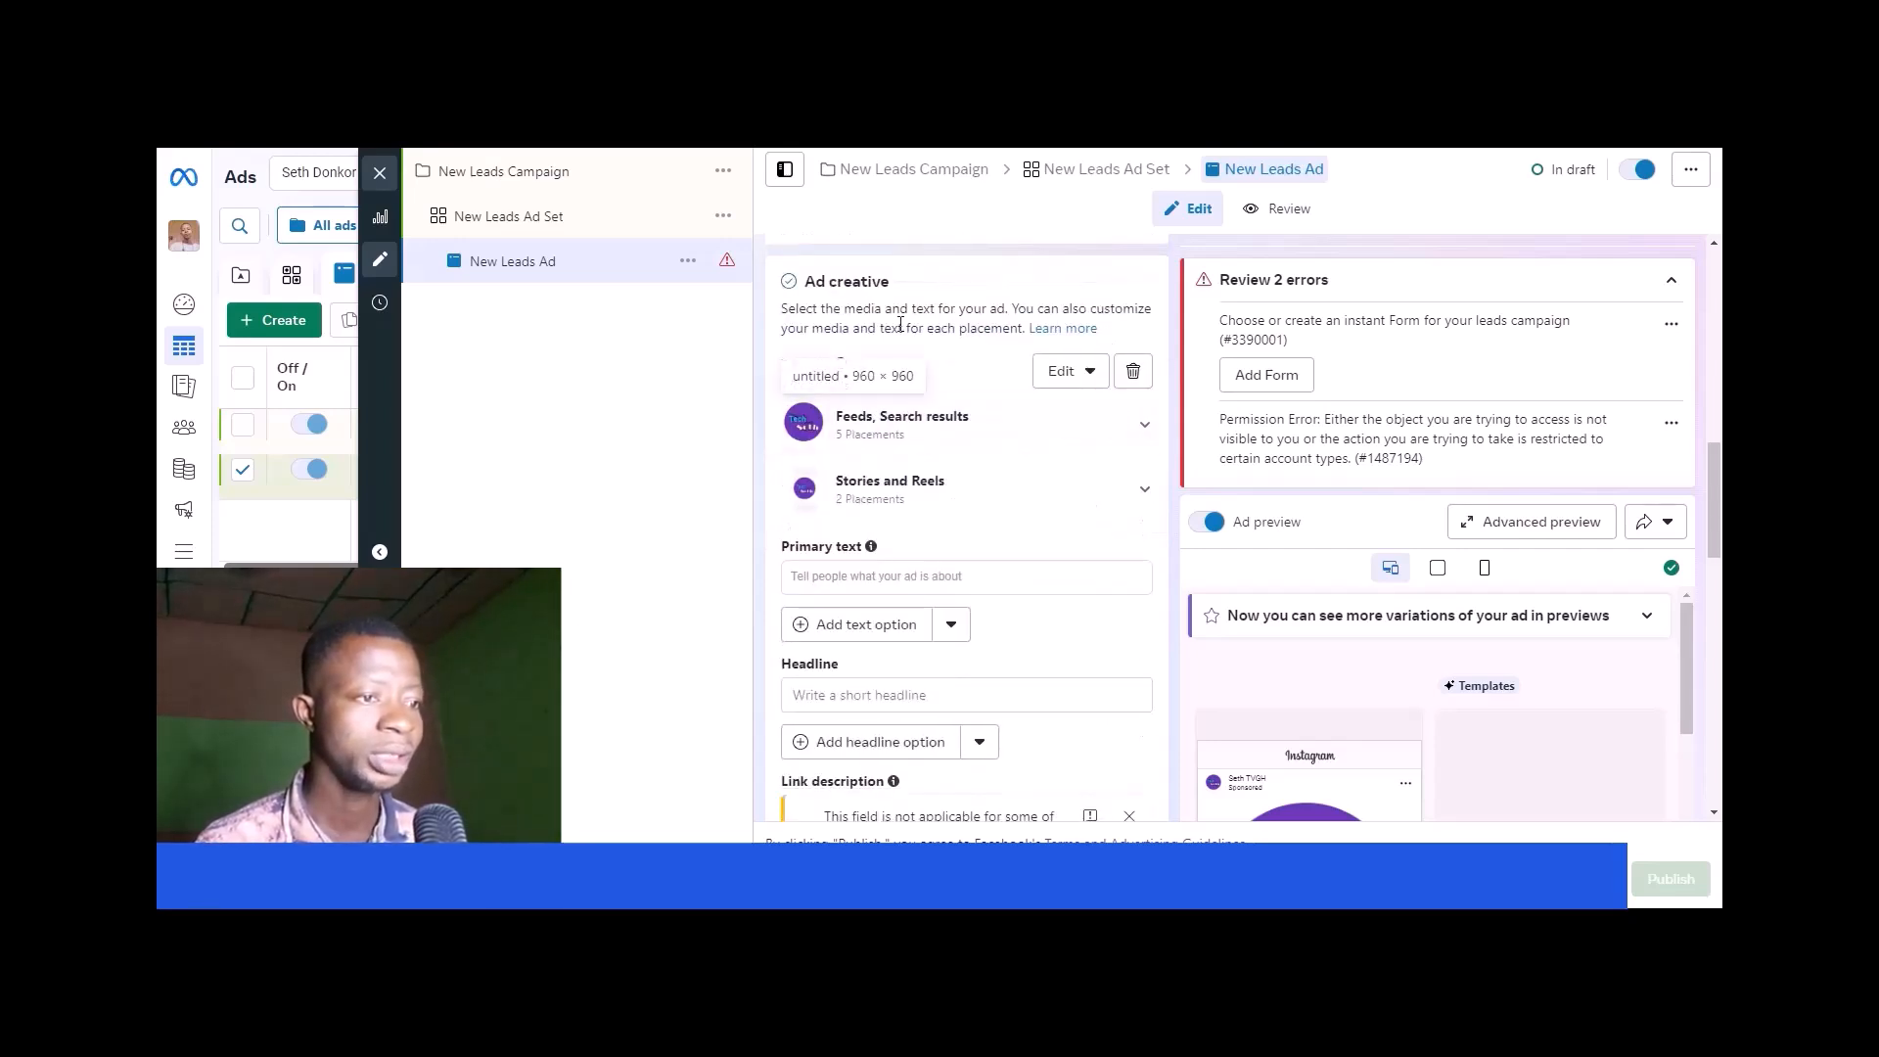
{"action": "scroll", "coordinate": [900, 323], "scroll_direction": "down", "scroll_amount": 3}
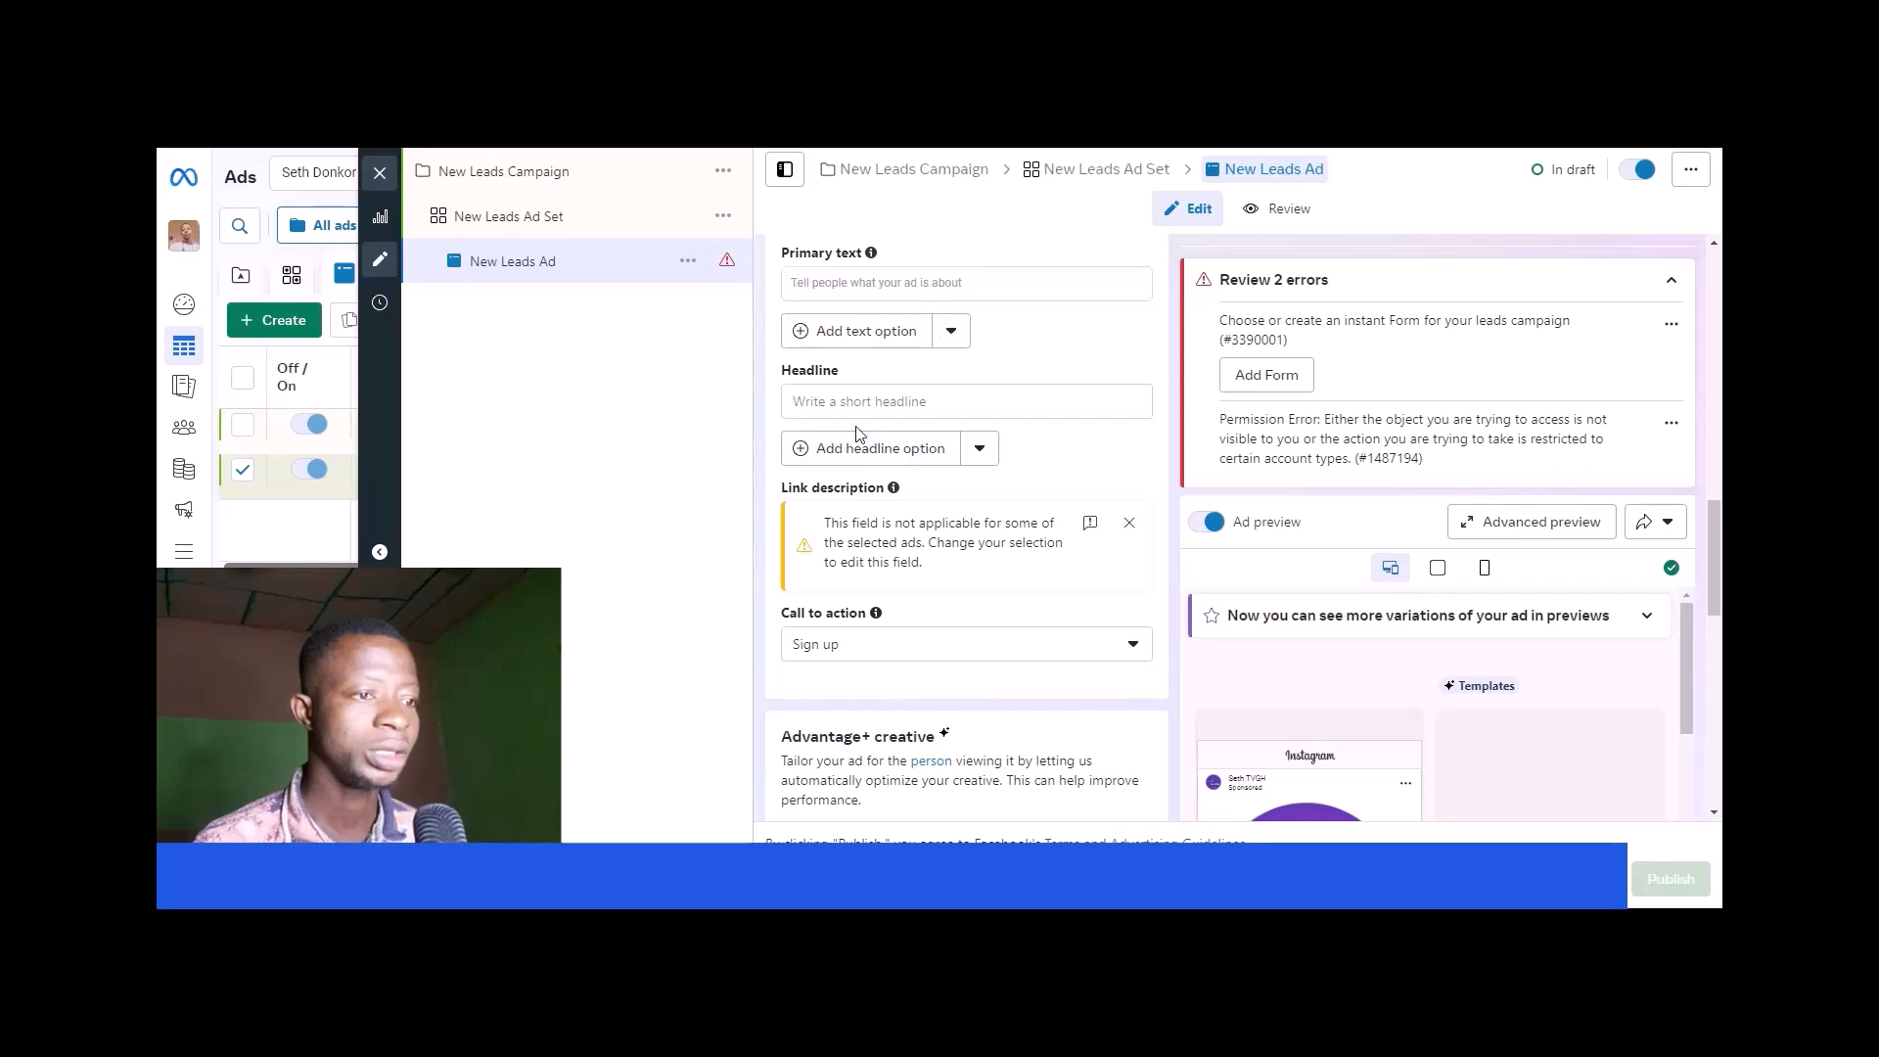
{"action": "scroll", "coordinate": [929, 404], "scroll_direction": "down", "scroll_amount": 1}
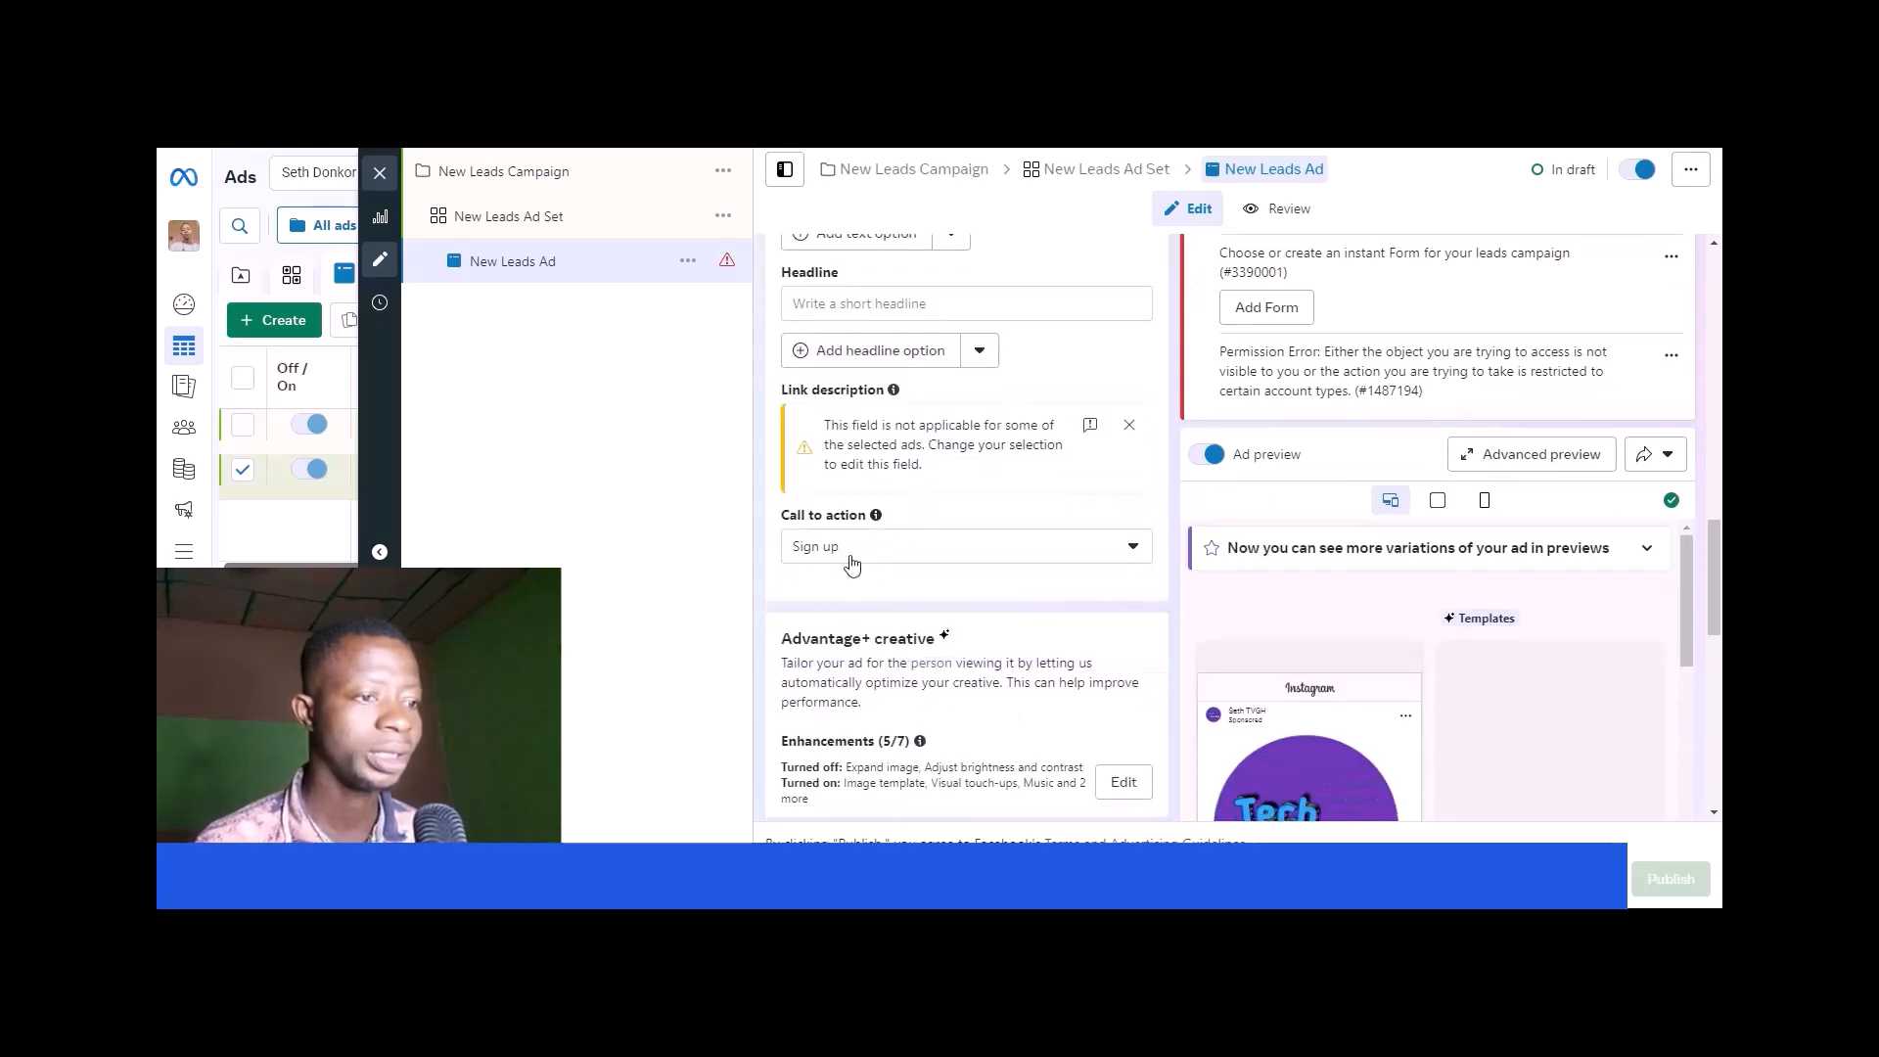
{"action": "scroll", "coordinate": [1091, 585], "scroll_direction": "down", "scroll_amount": 1}
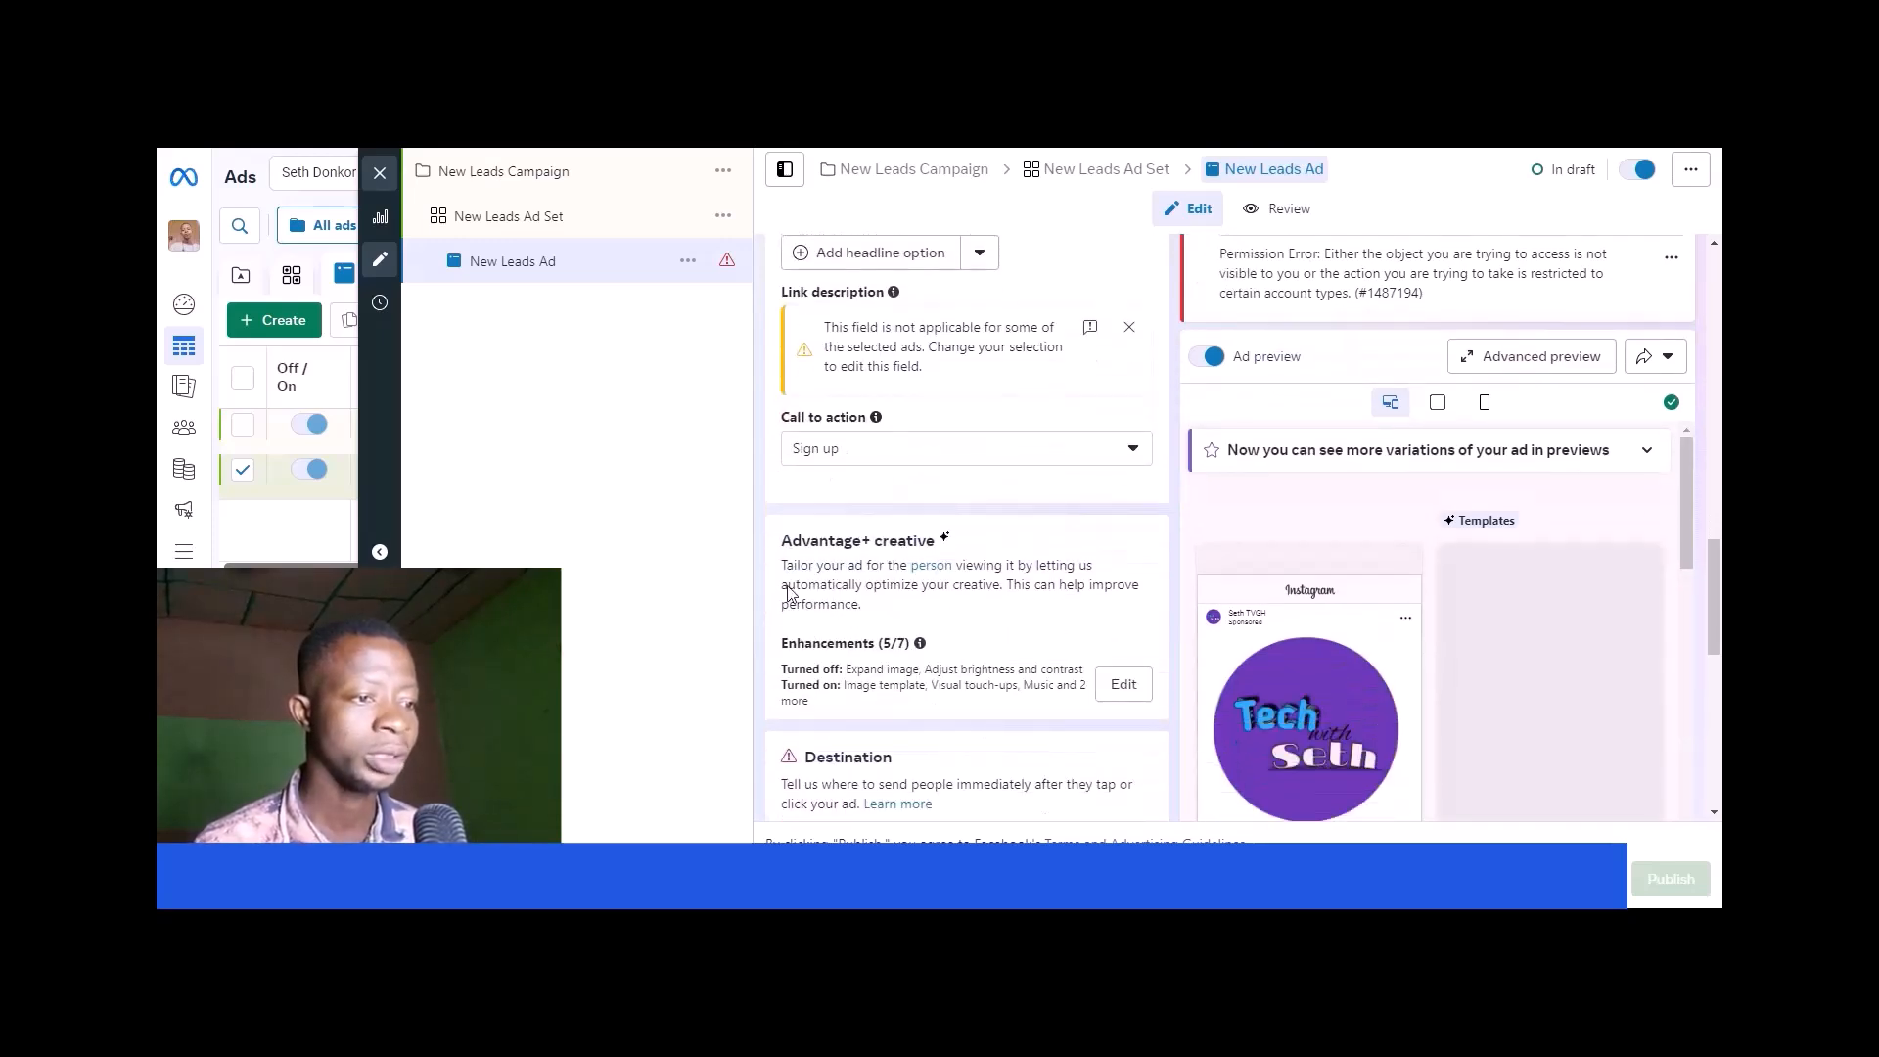
{"action": "scroll", "coordinate": [986, 578], "scroll_direction": "down", "scroll_amount": 2}
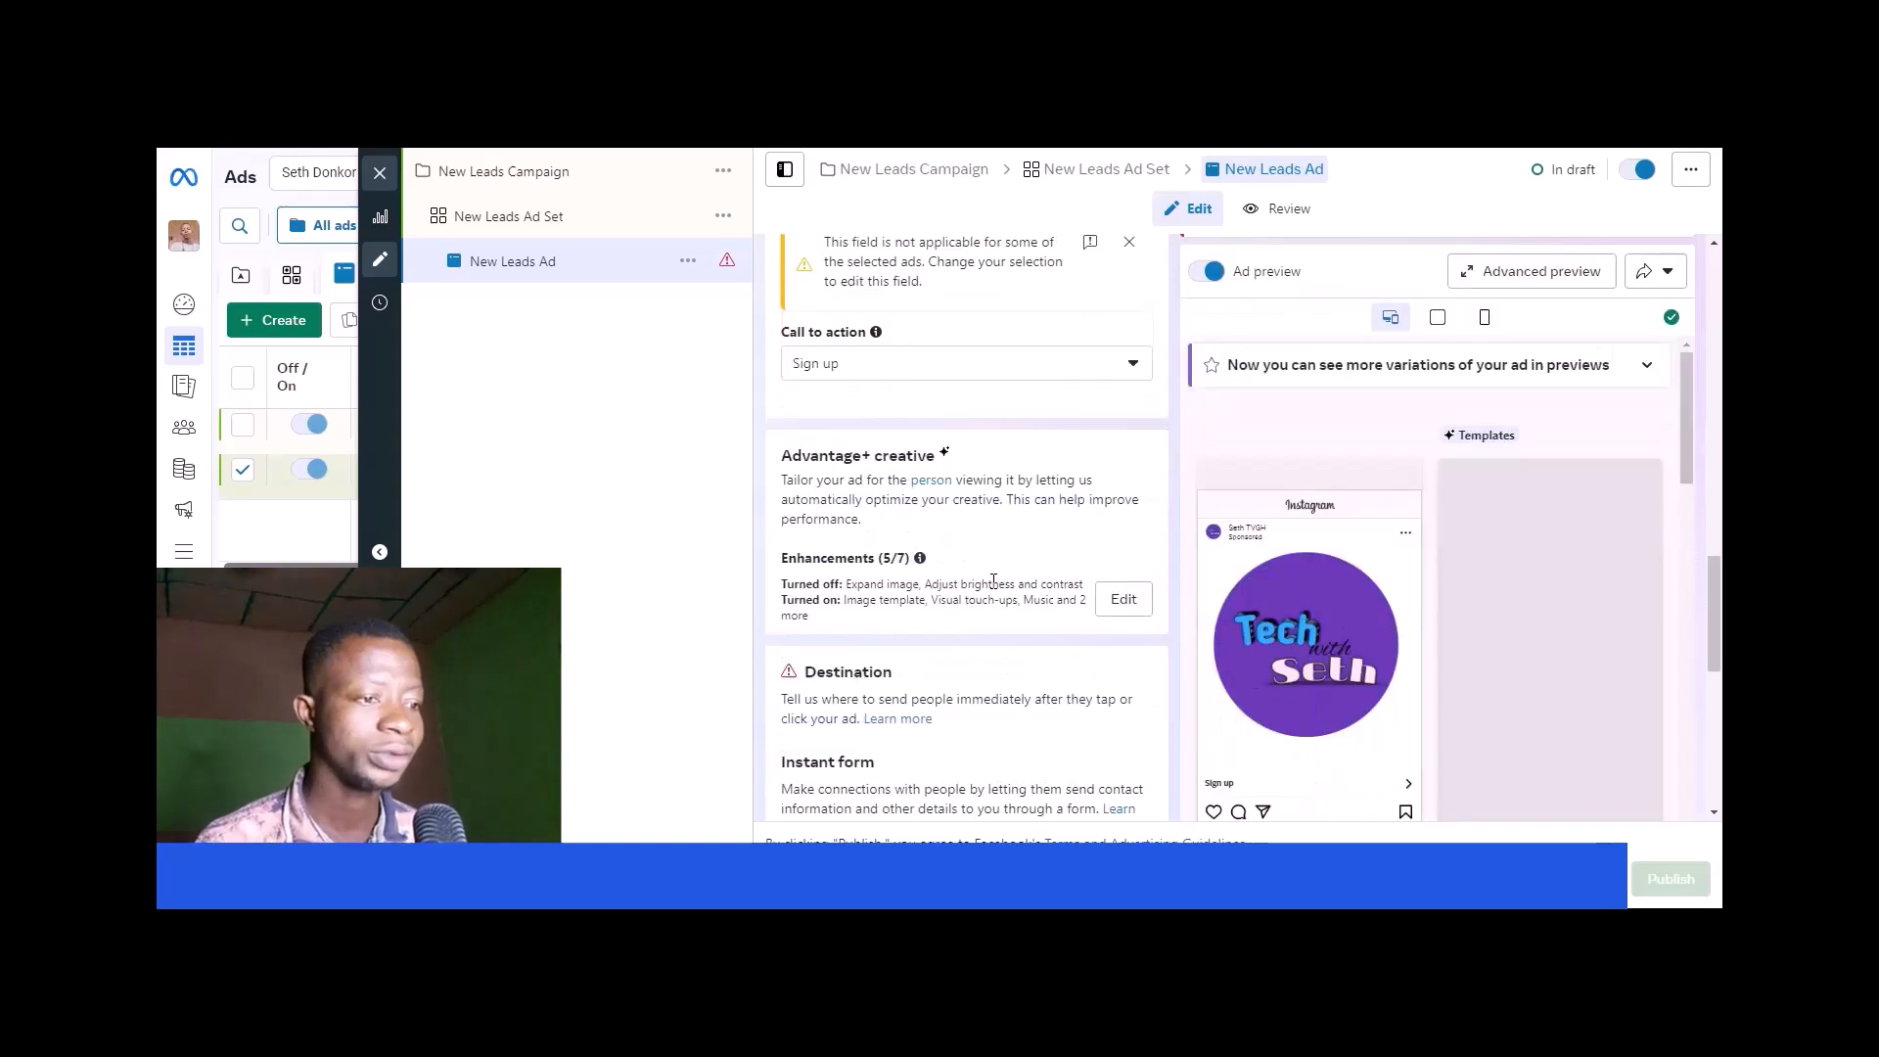
- Review the ad's destination, instant form and tracking settings
{"action": "scroll", "coordinate": [1010, 538], "scroll_direction": "down", "scroll_amount": 4}
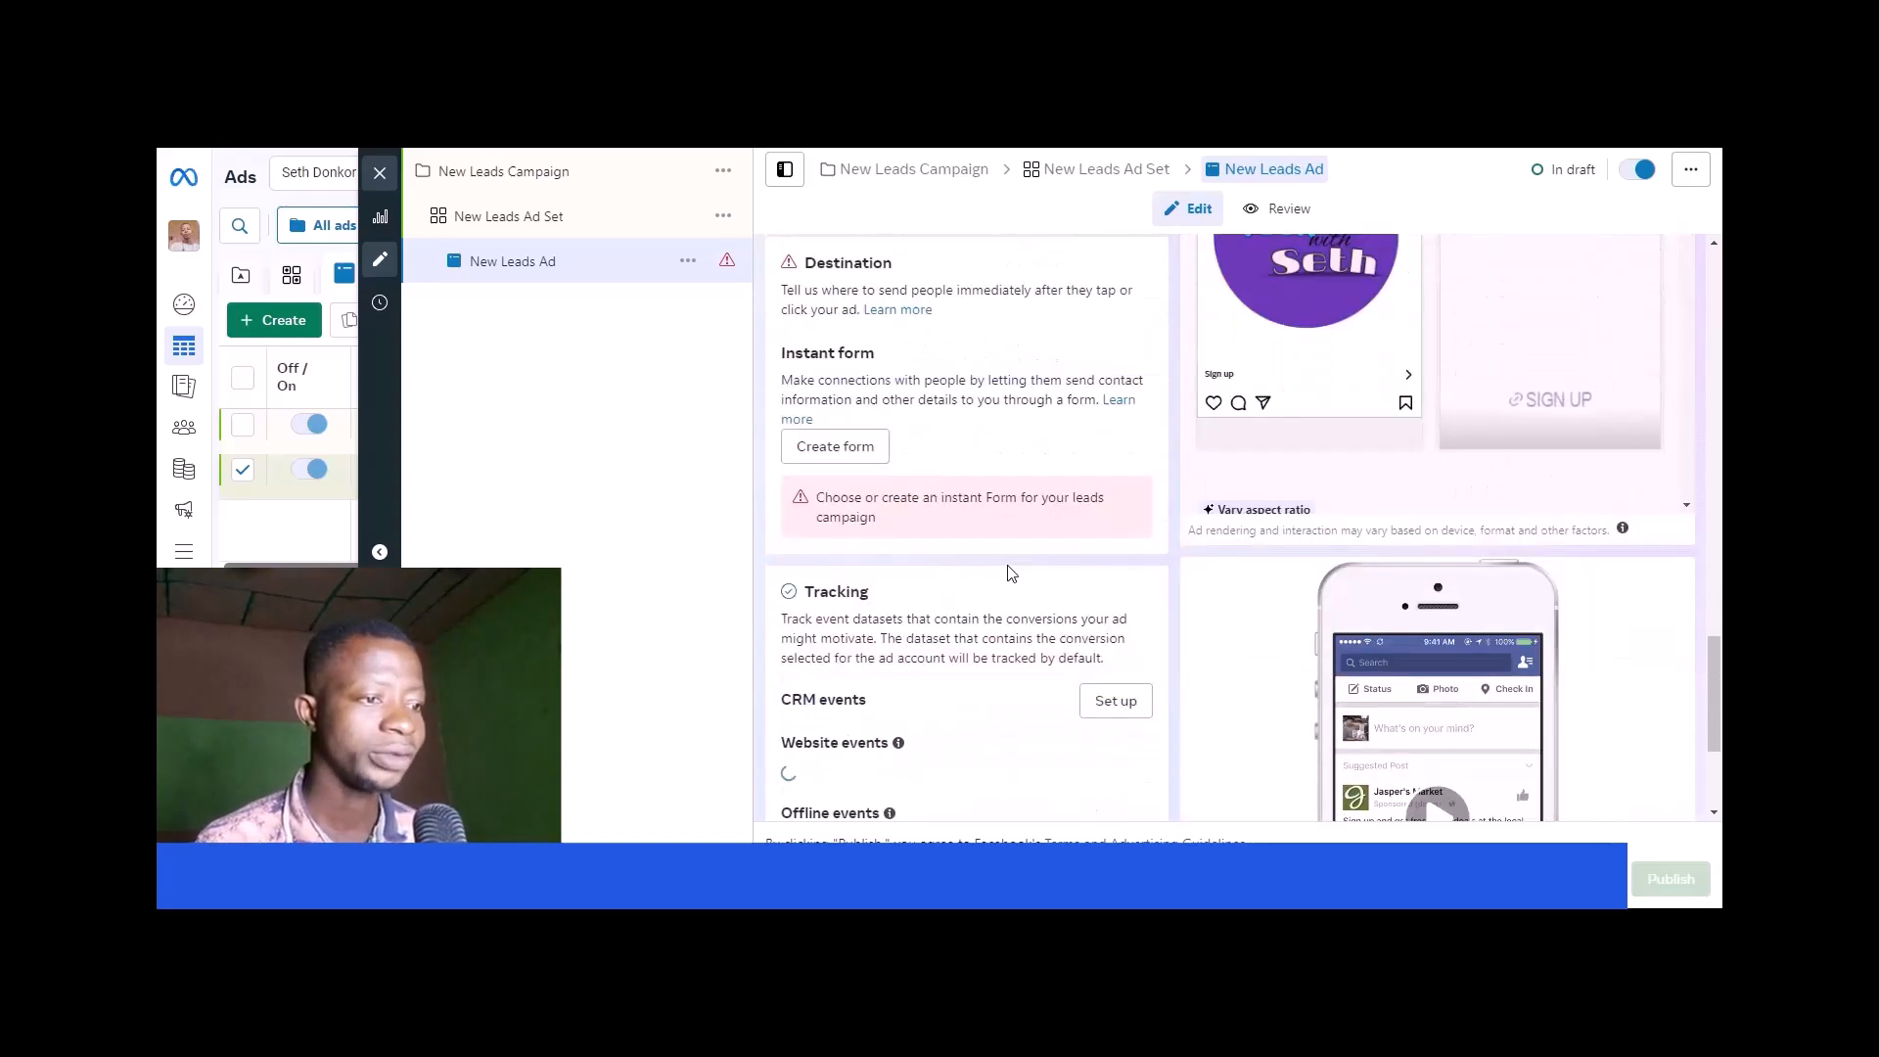
{"action": "scroll", "coordinate": [803, 389], "scroll_direction": "up", "scroll_amount": 1}
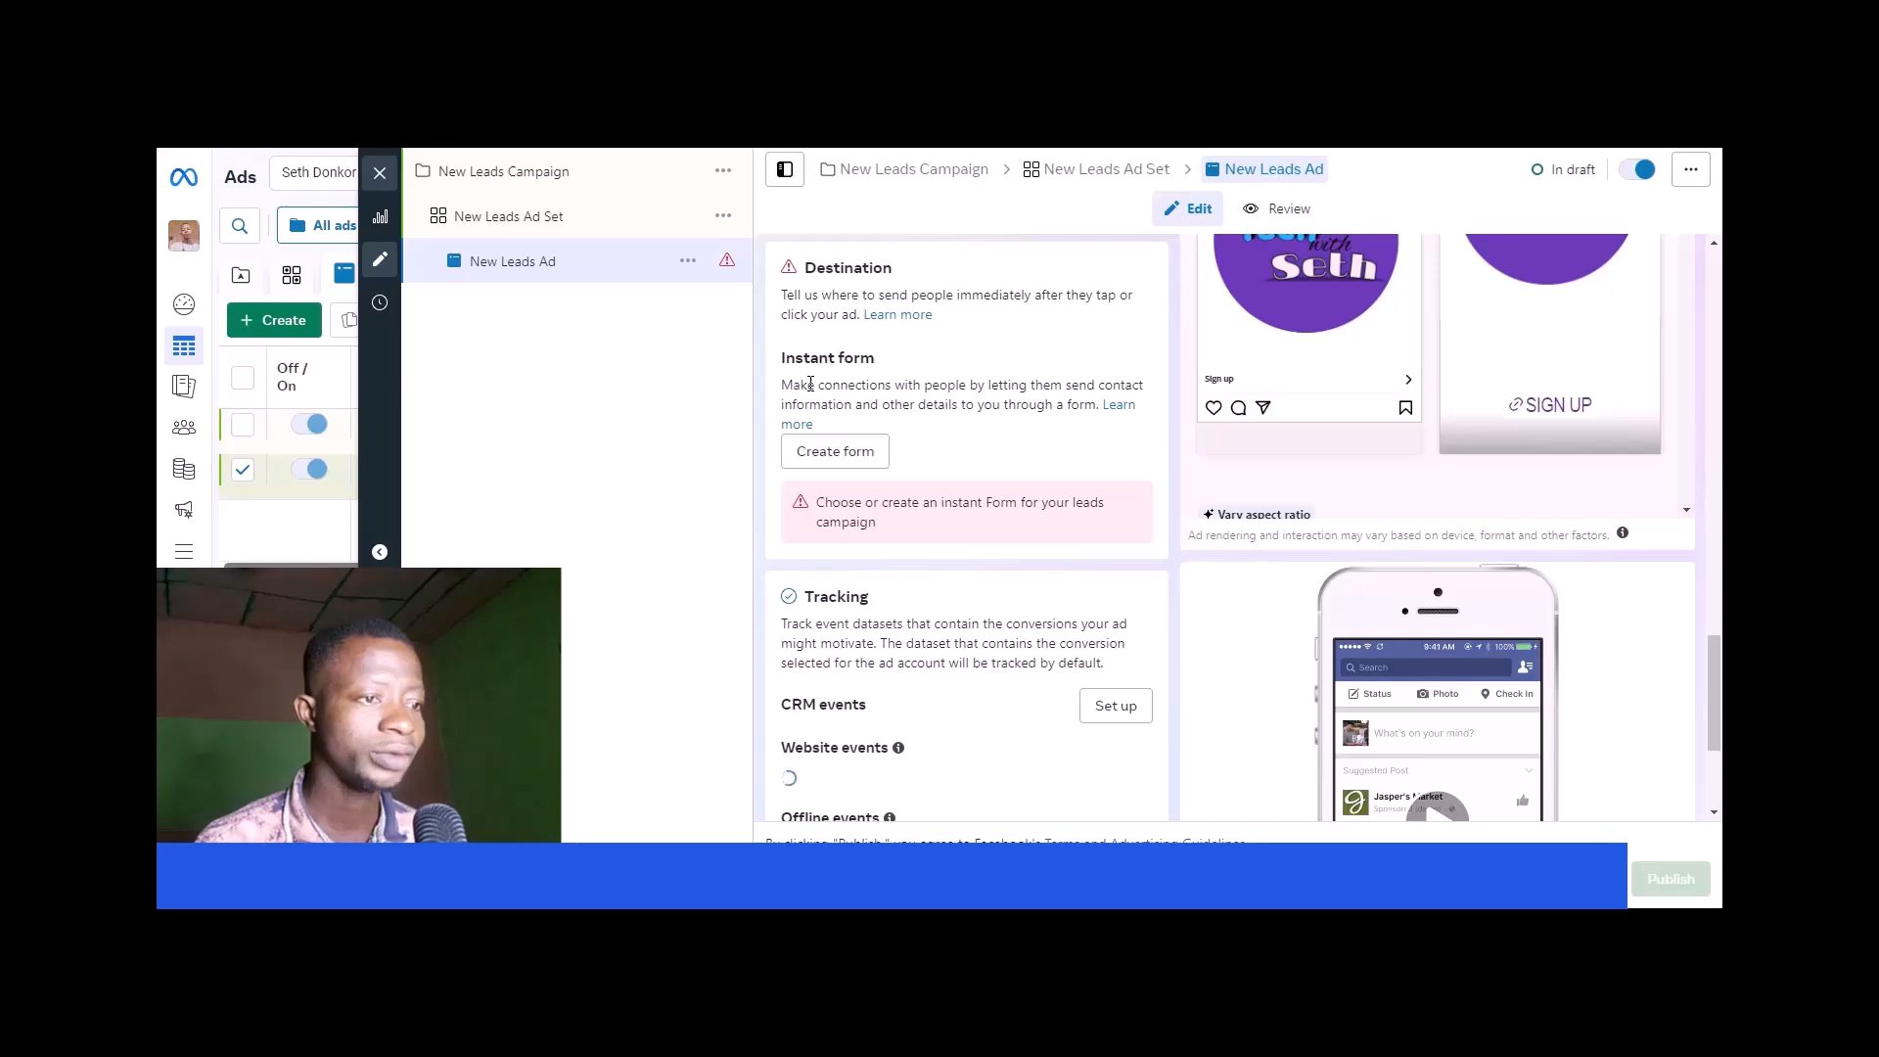
{"action": "scroll", "coordinate": [910, 383], "scroll_direction": "up", "scroll_amount": 1}
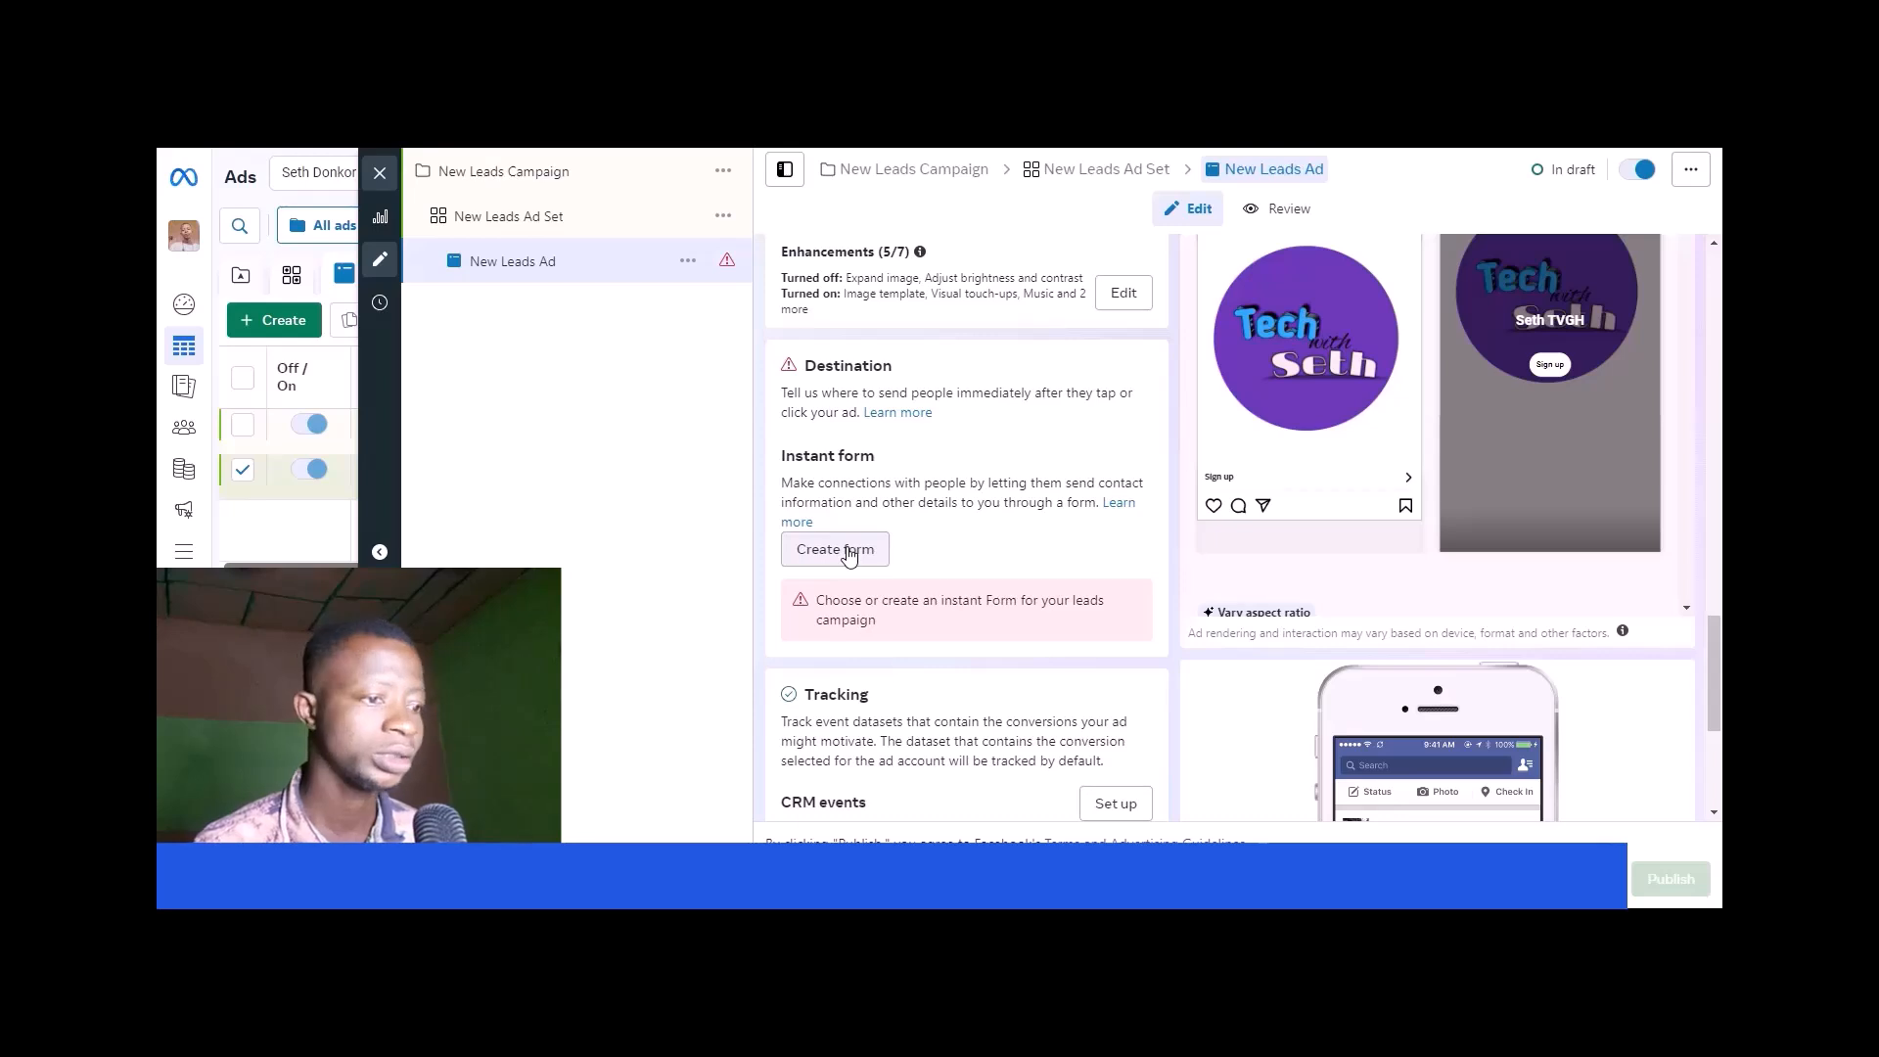
{"action": "scroll", "coordinate": [848, 554], "scroll_direction": "down", "scroll_amount": 2}
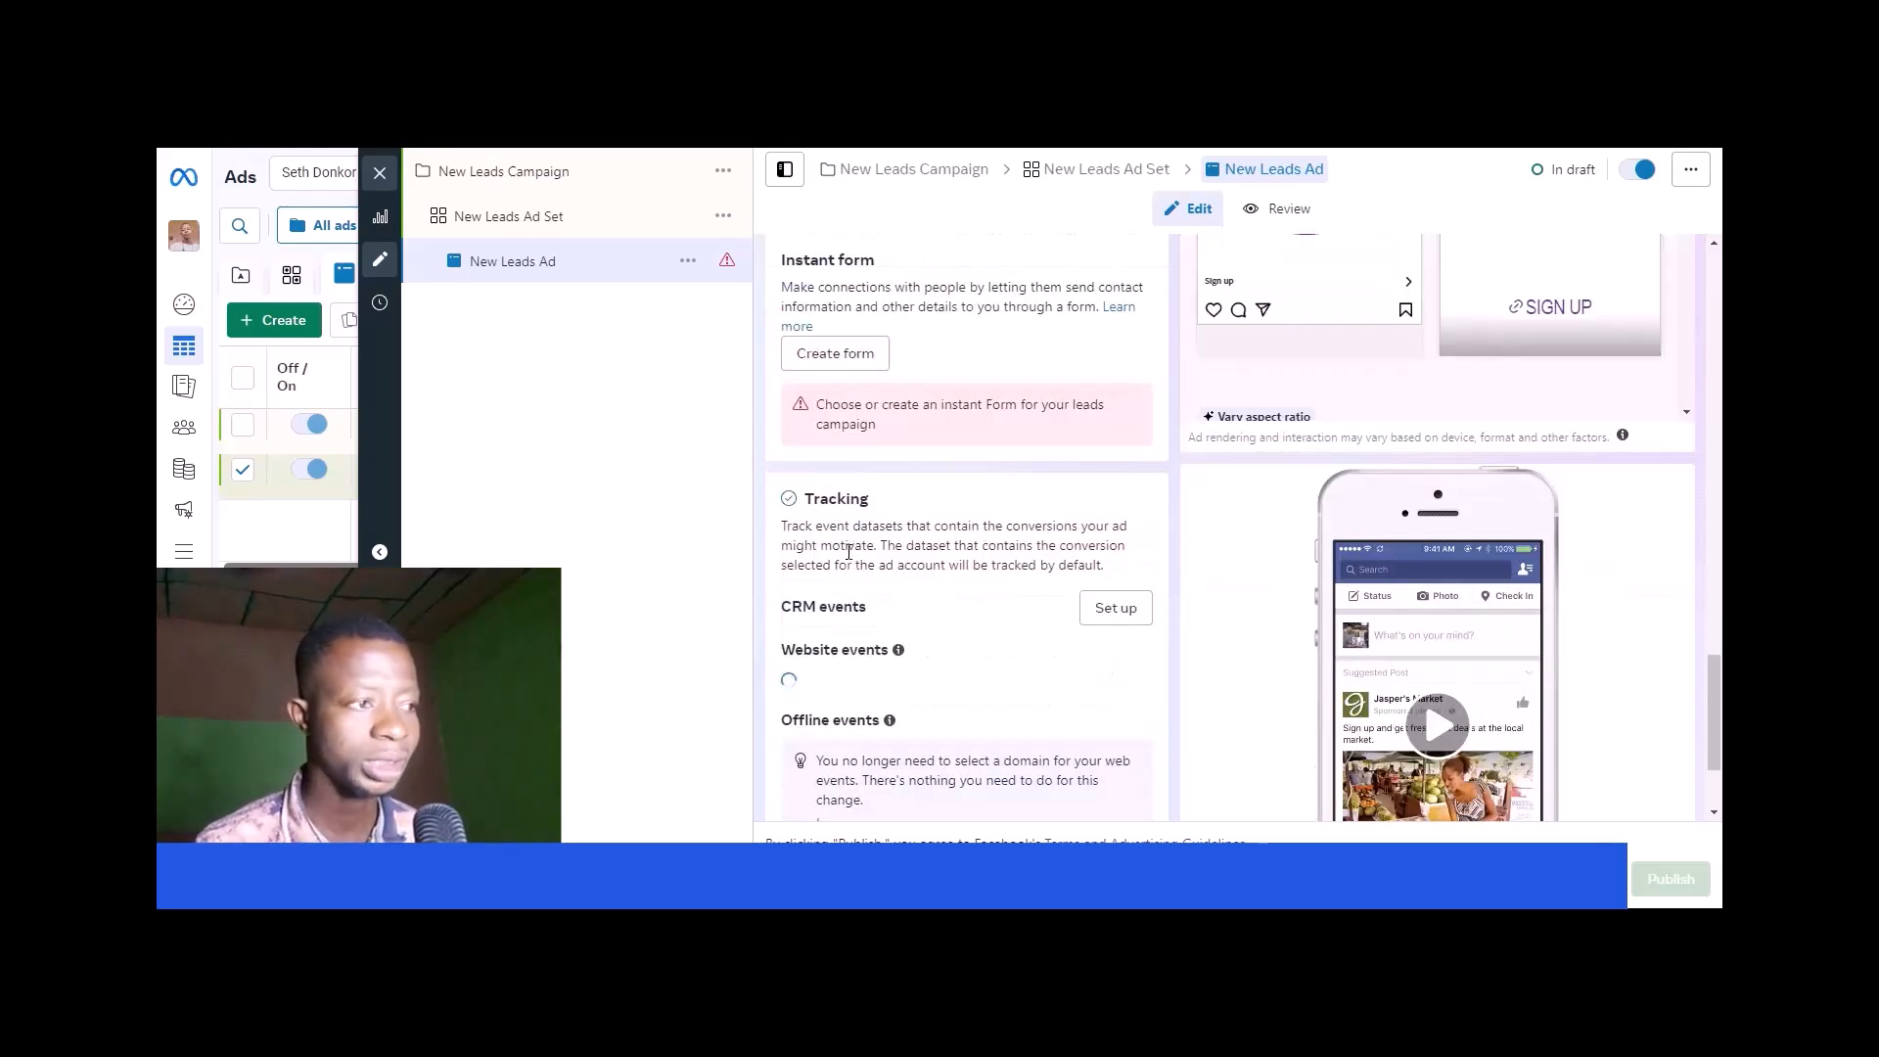
{"action": "scroll", "coordinate": [849, 554], "scroll_direction": "down", "scroll_amount": 2}
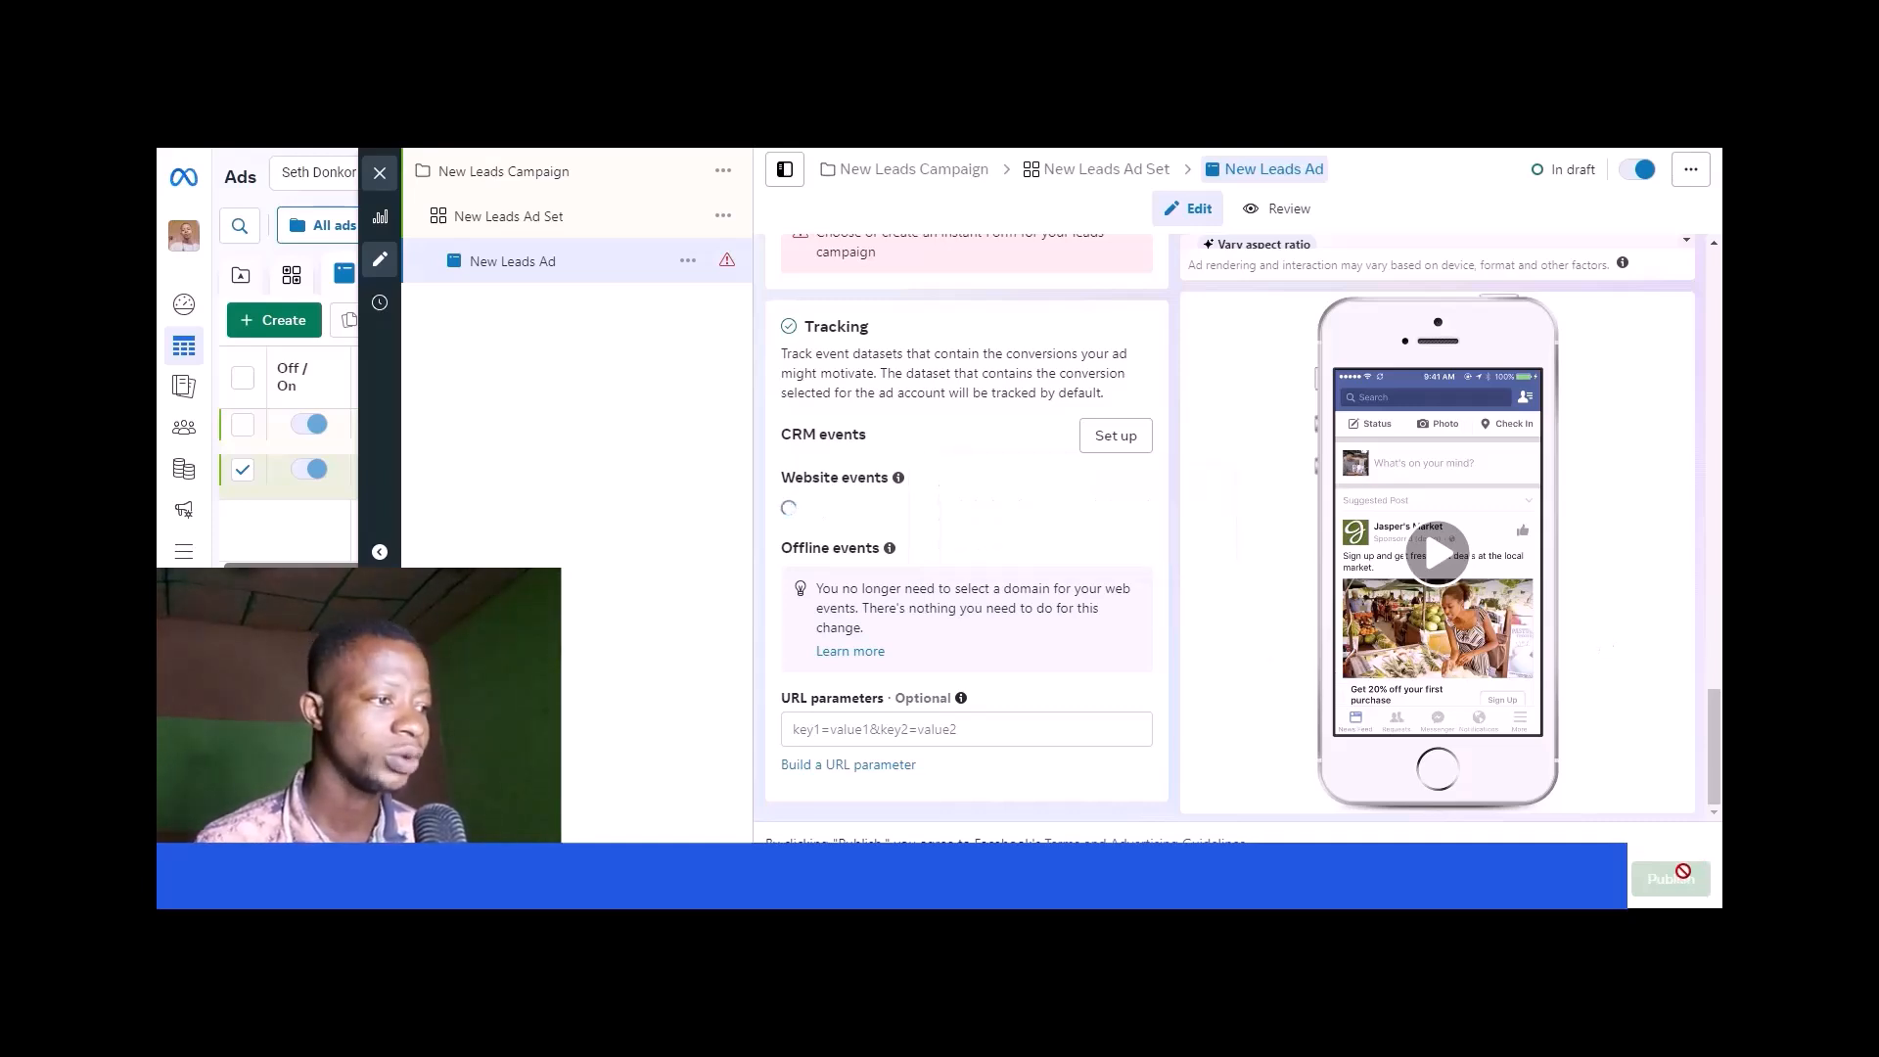
{"action": "scroll", "coordinate": [1401, 537], "scroll_direction": "up", "scroll_amount": 2}
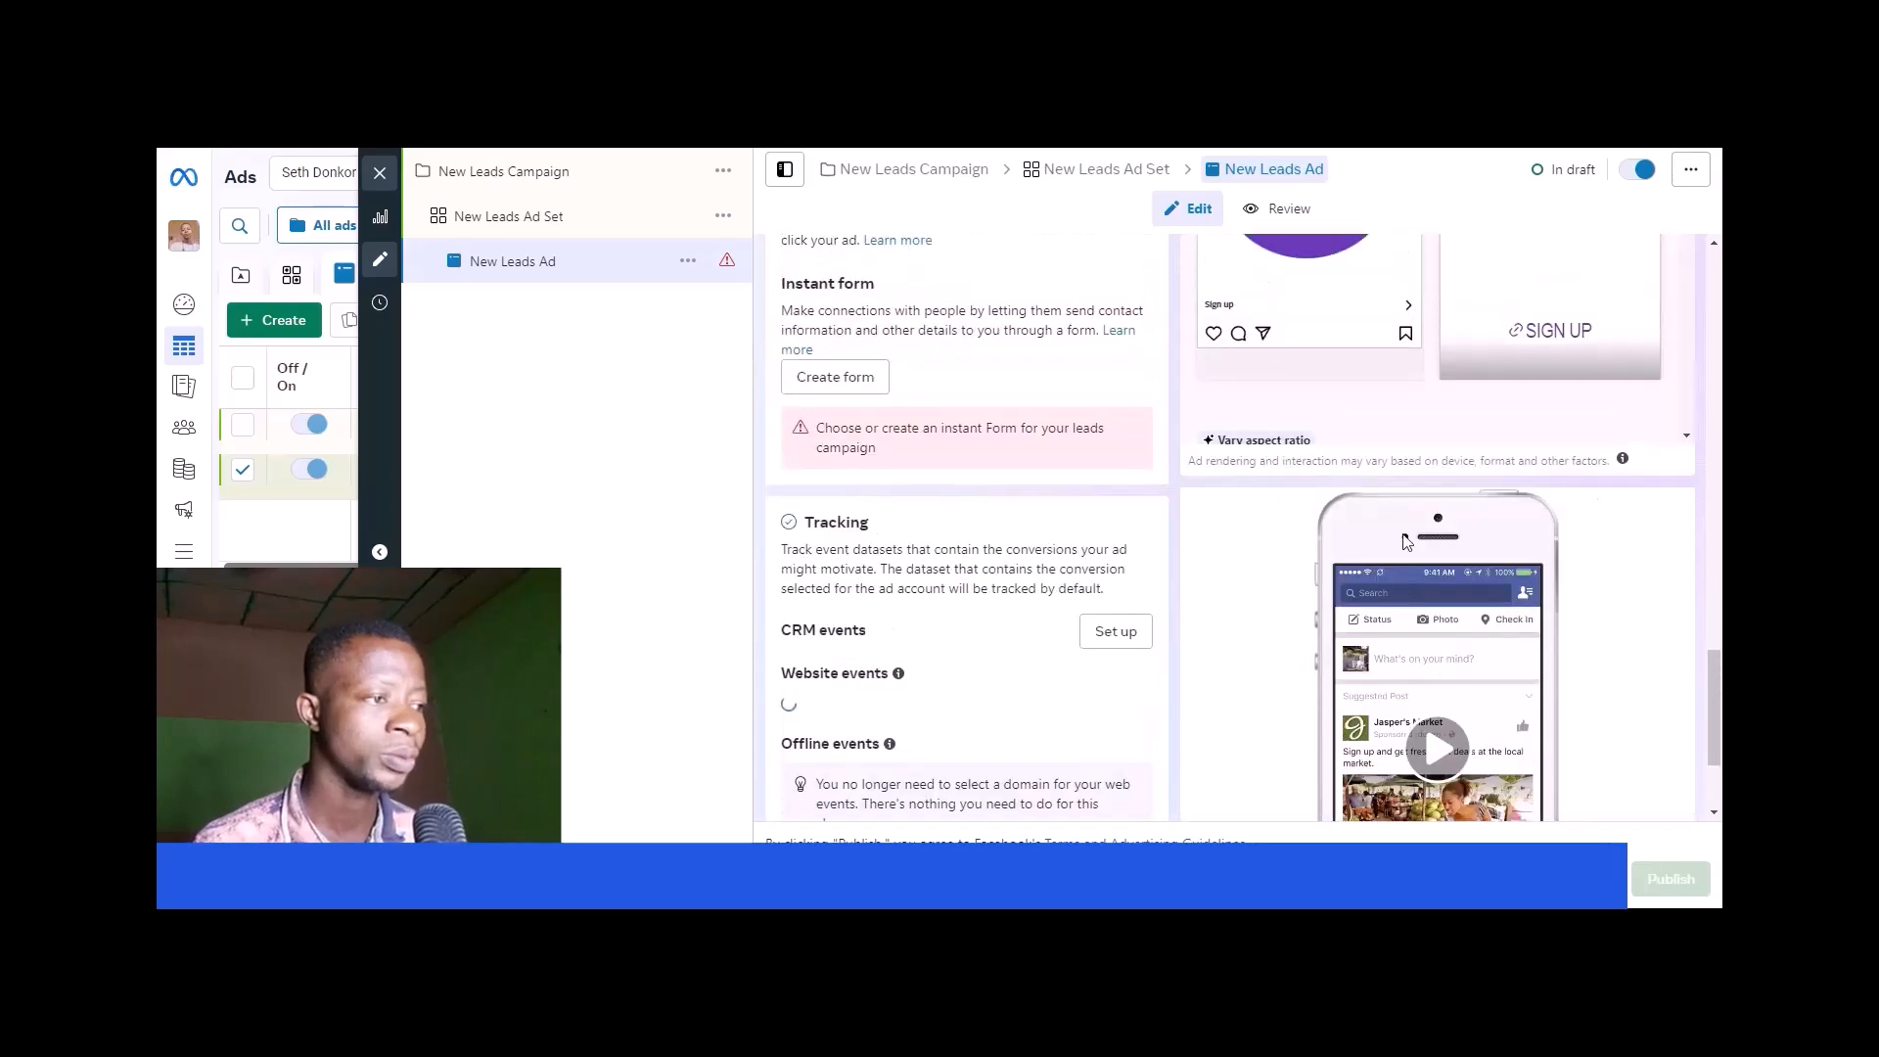
{"action": "scroll", "coordinate": [1272, 440], "scroll_direction": "down", "scroll_amount": 3}
{"action": "scroll", "coordinate": [1189, 304], "scroll_direction": "up", "scroll_amount": 3}
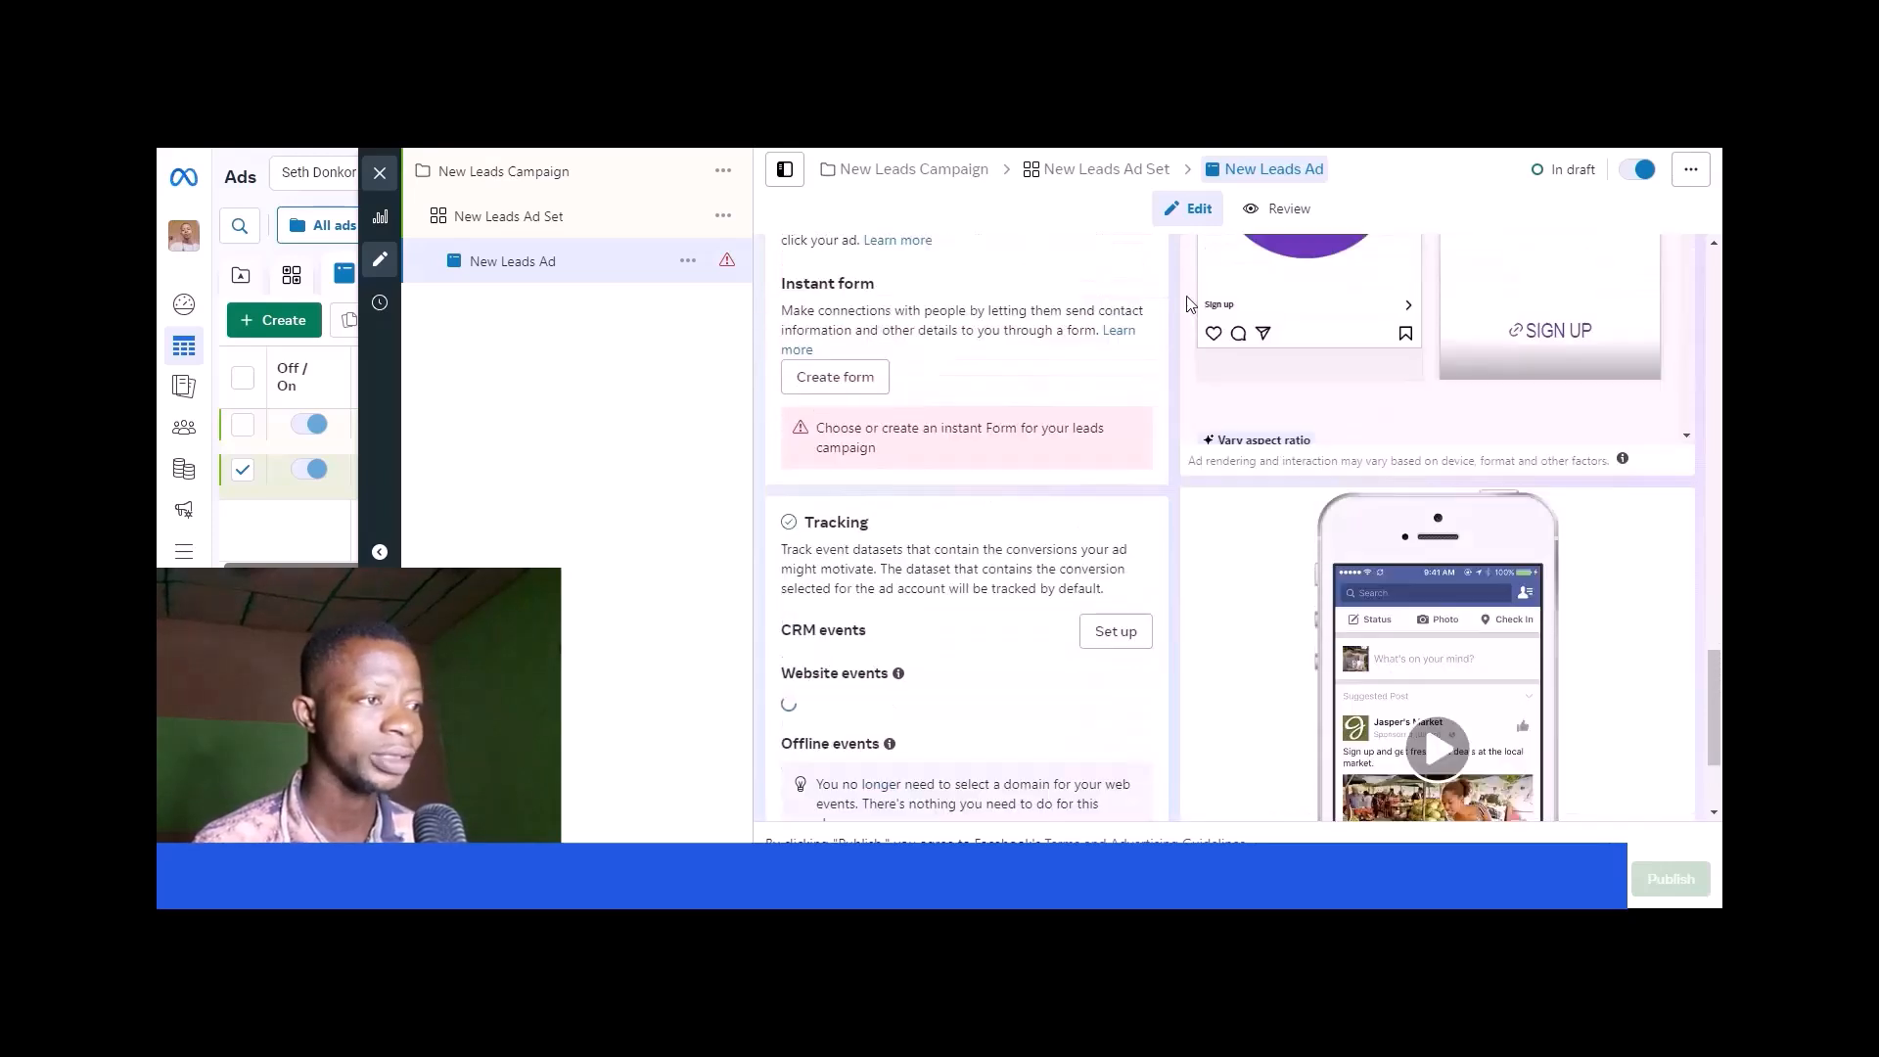
- Open the New Leads Ad's review, examine its summary and ad previews, and close the editor
{"action": "left_click", "coordinate": [1274, 212]}
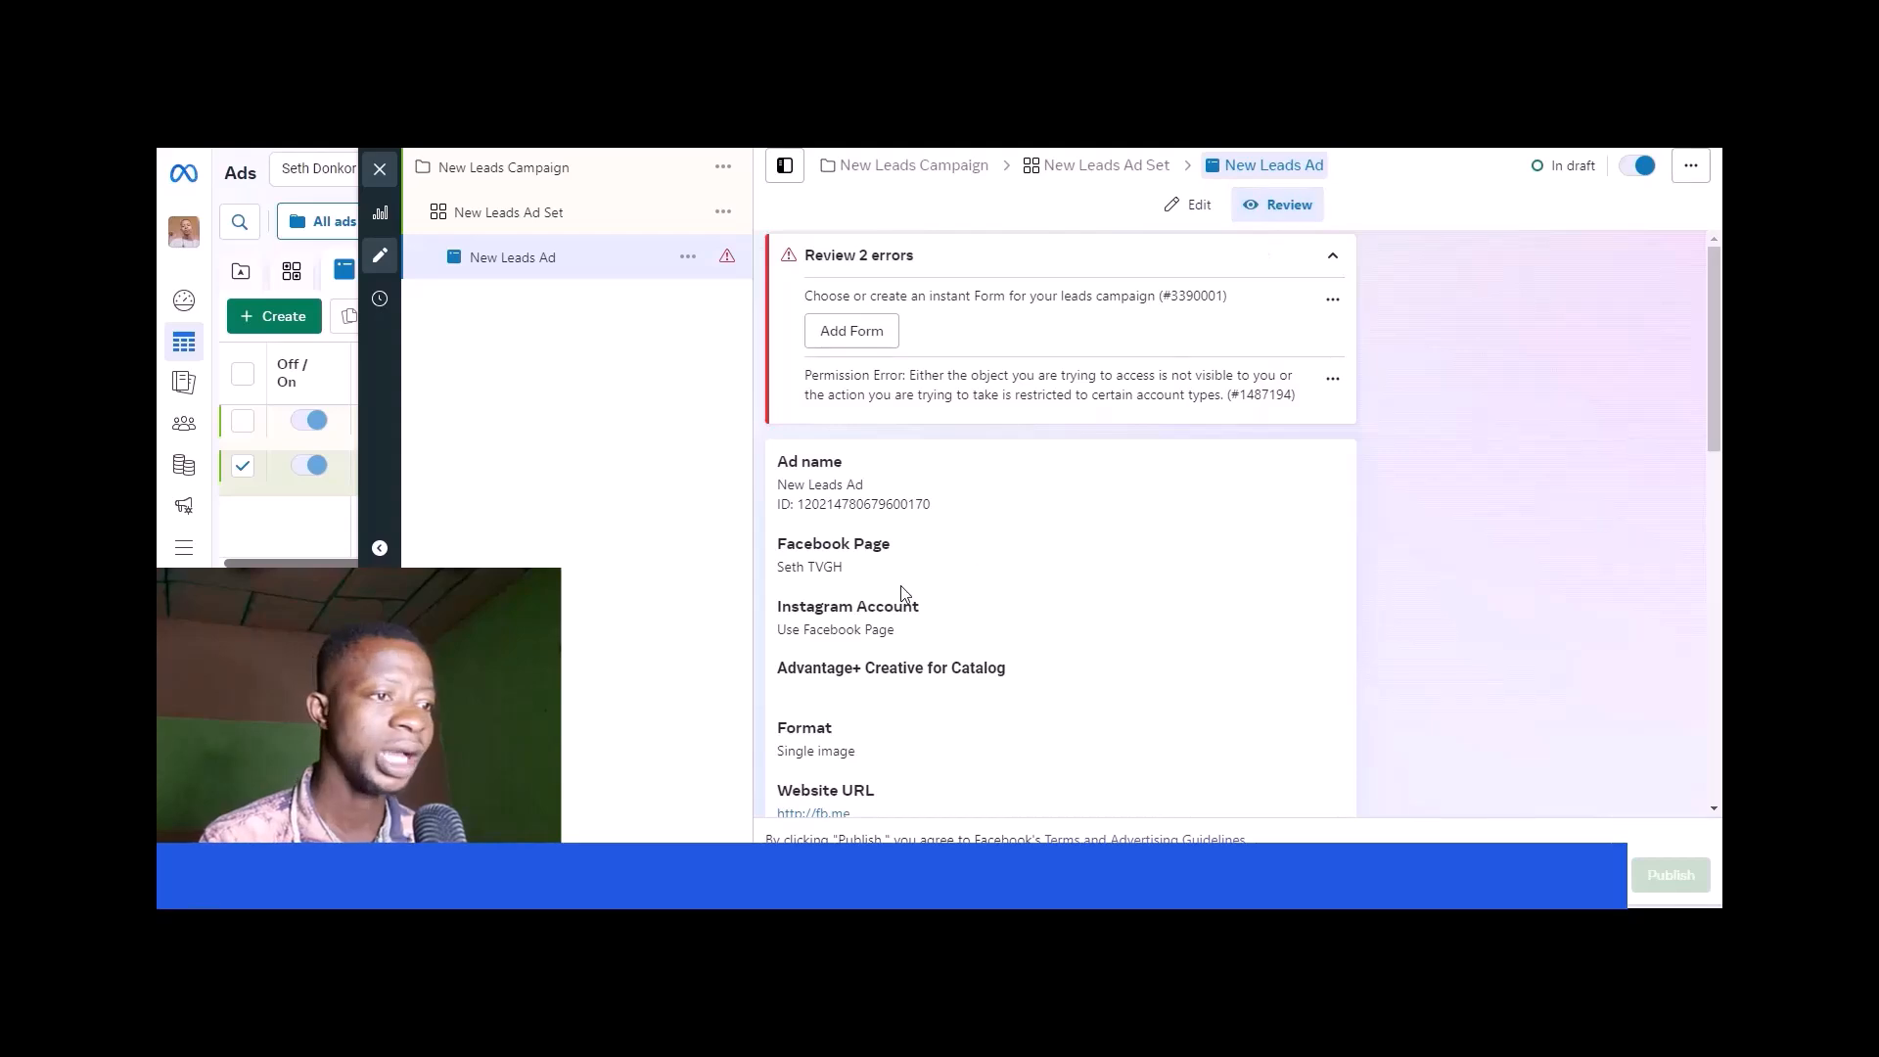
{"action": "scroll", "coordinate": [1078, 525], "scroll_direction": "down", "scroll_amount": 10}
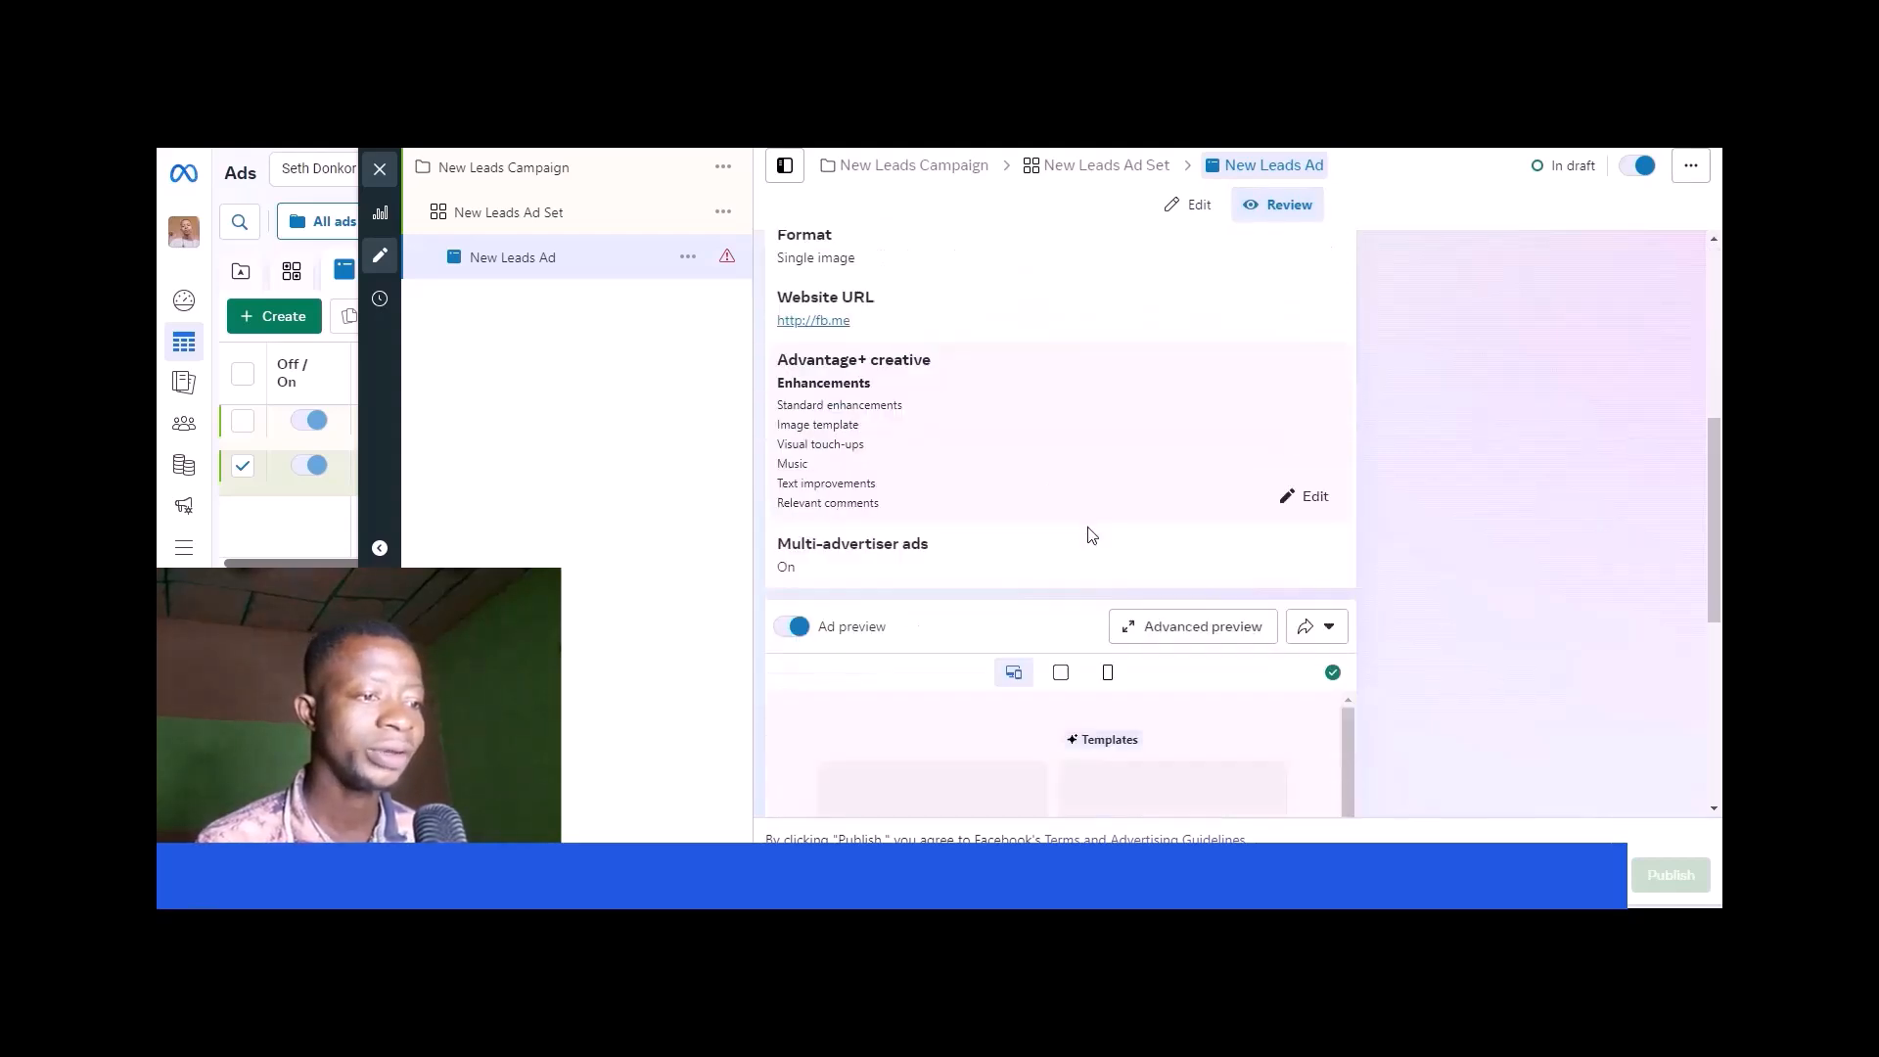
{"action": "scroll", "coordinate": [1092, 534], "scroll_direction": "down", "scroll_amount": 4}
{"action": "scroll", "coordinate": [1092, 537], "scroll_direction": "down", "scroll_amount": 1}
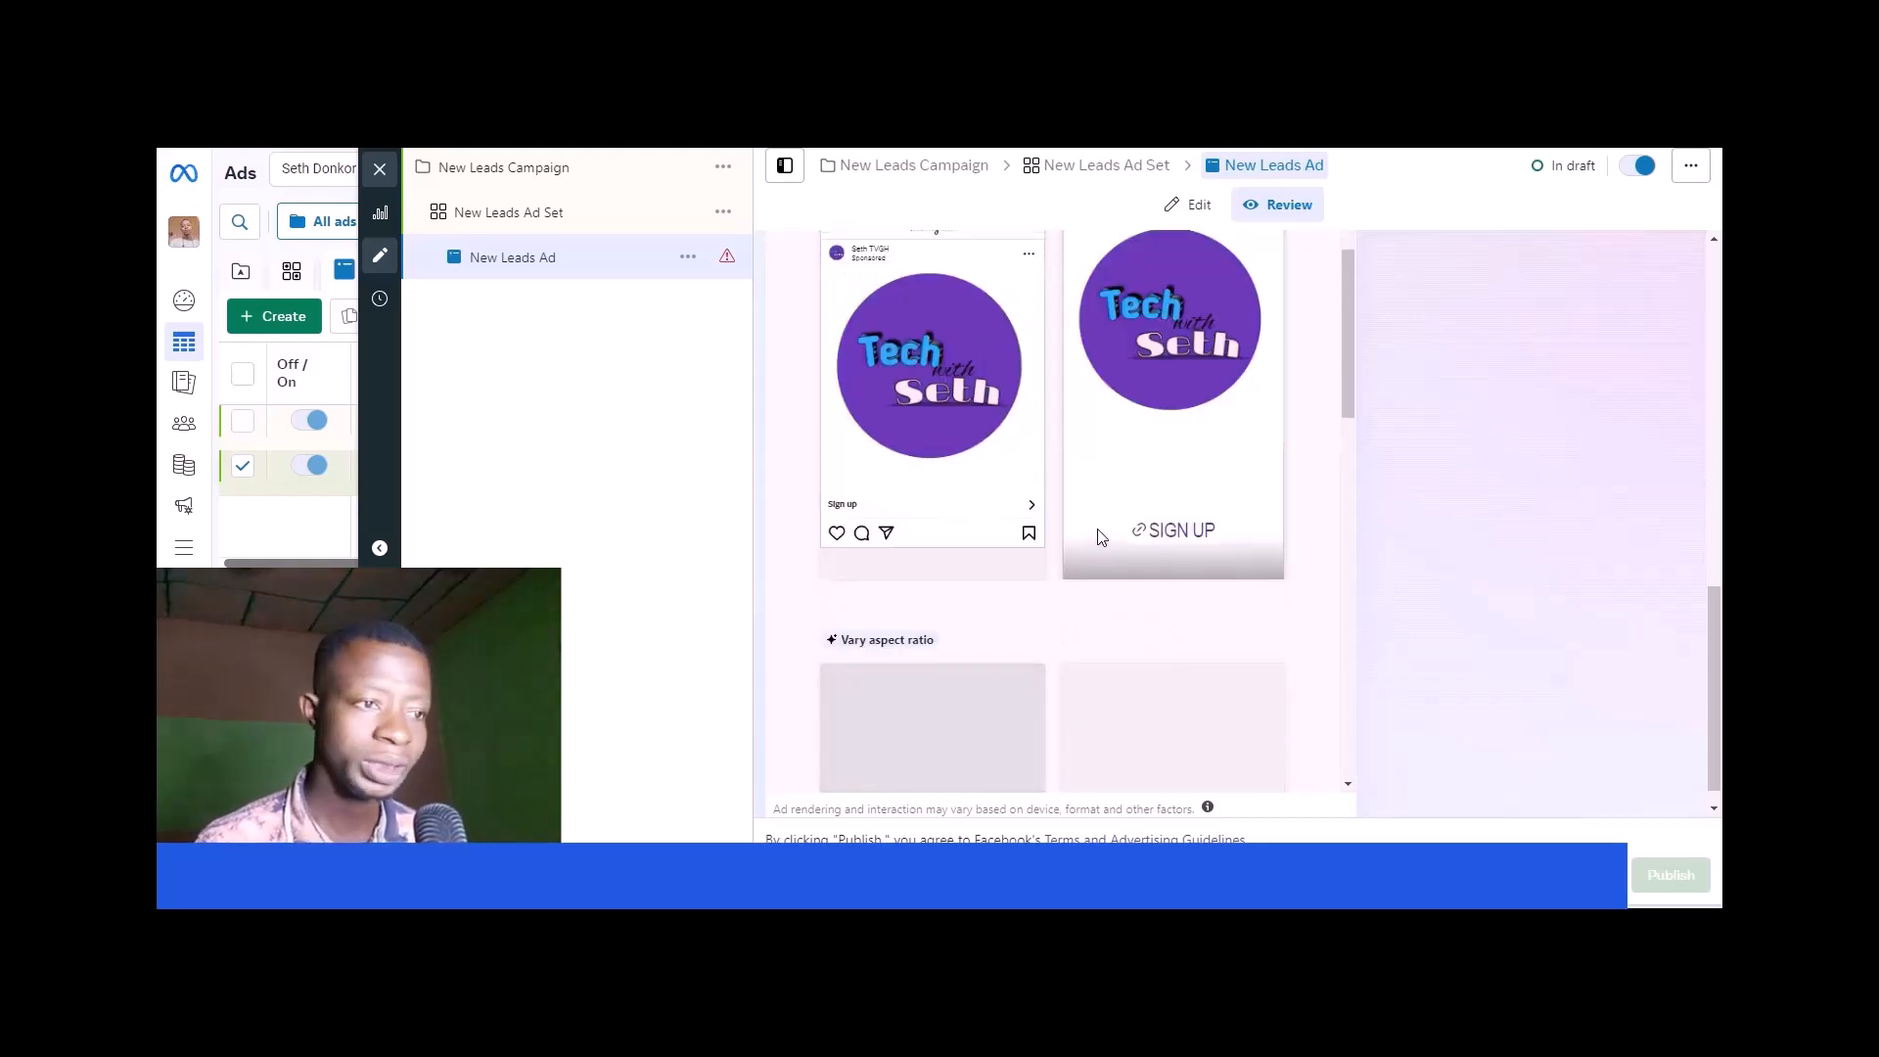
{"action": "scroll", "coordinate": [901, 497], "scroll_direction": "up", "scroll_amount": 1}
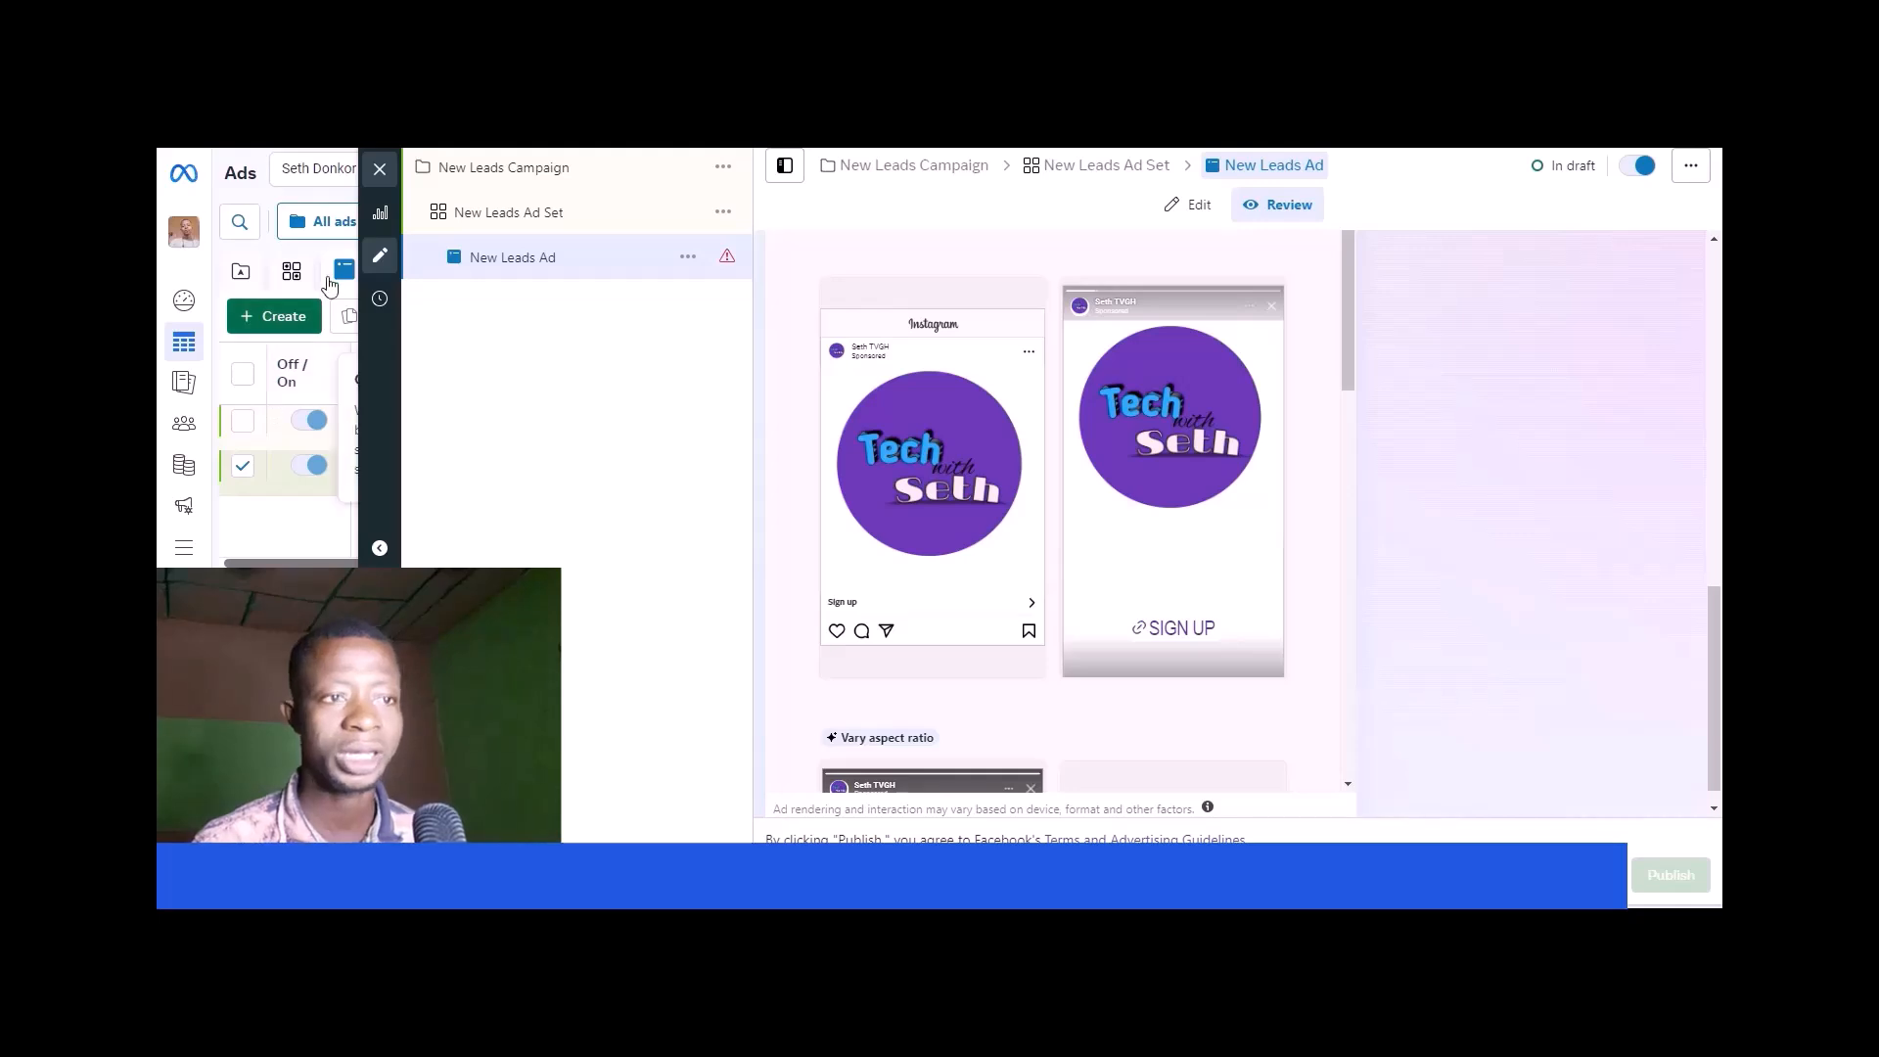
{"action": "left_click", "coordinate": [380, 168]}
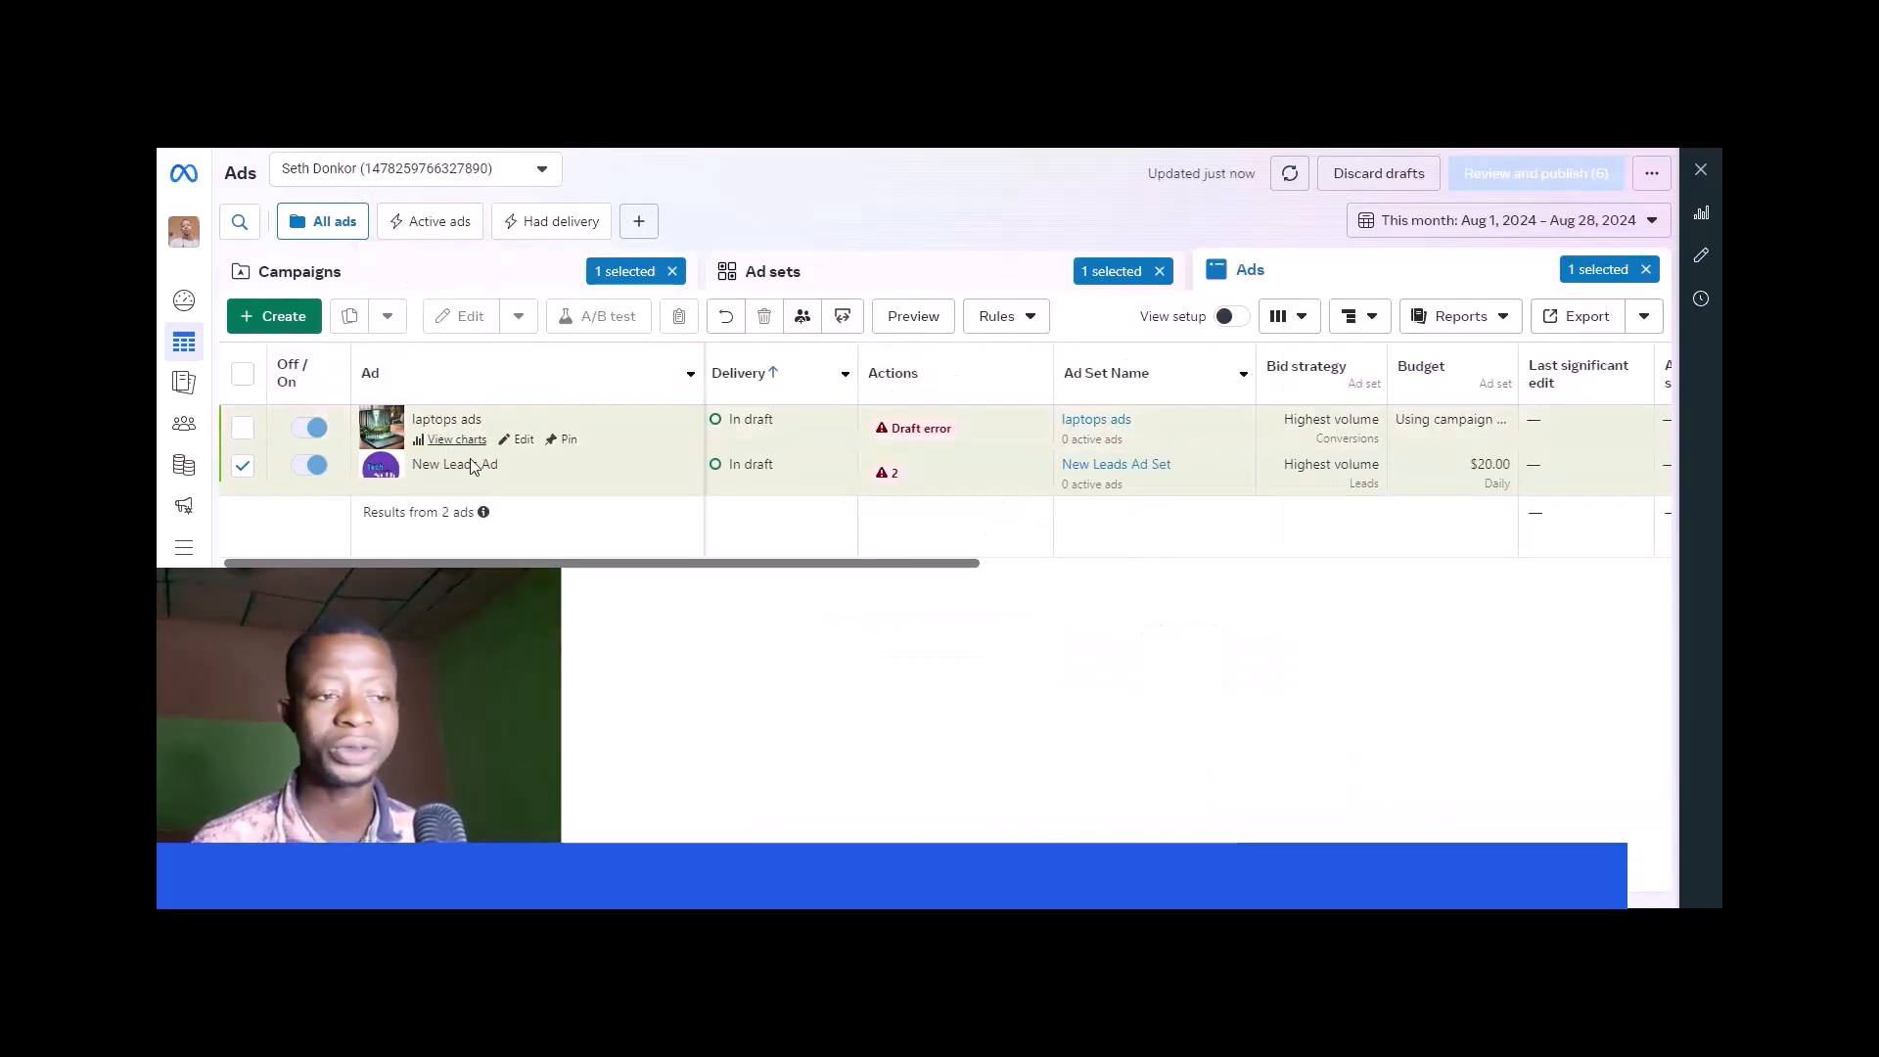
{"action": "left_click_drag", "start_coordinate": [559, 567], "coordinate": [877, 657]}
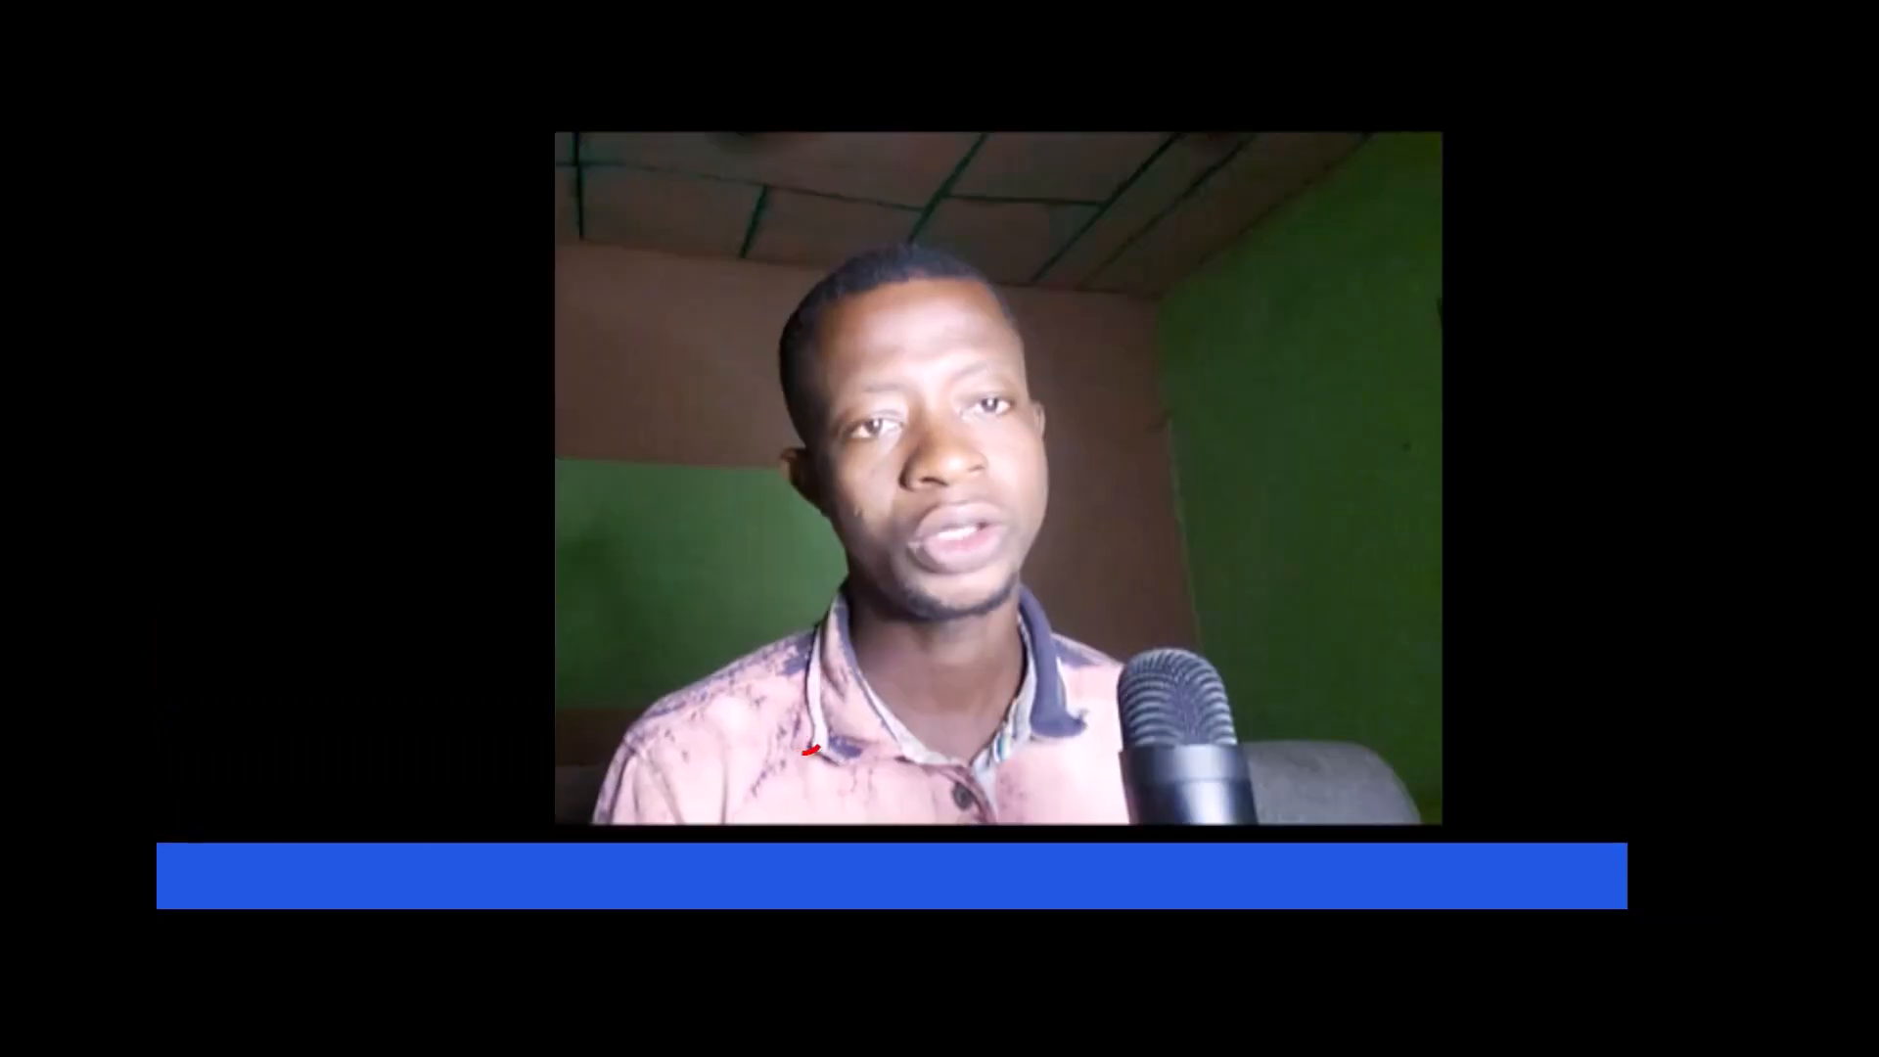